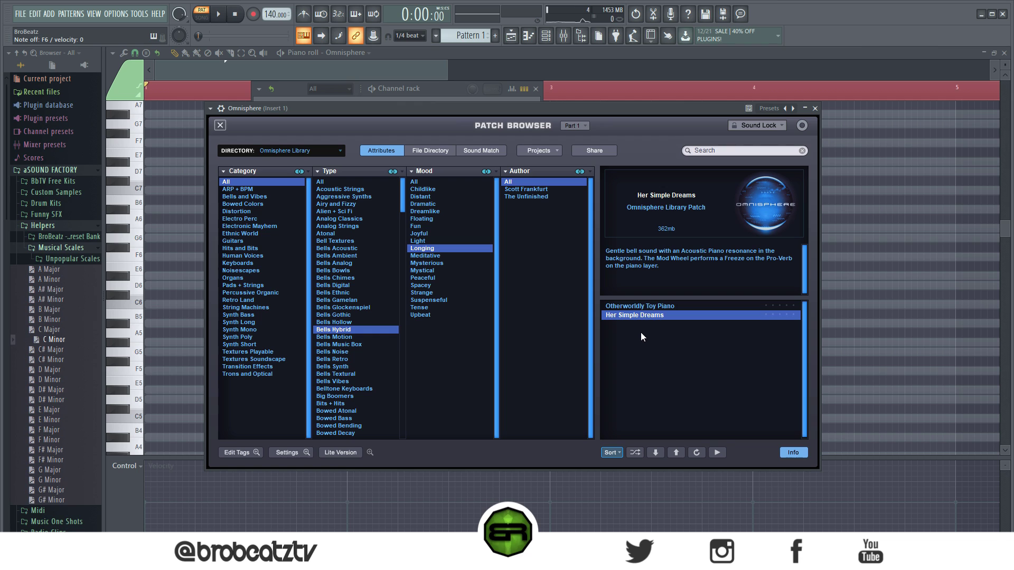
Filter the Bells Hybrid patches by the Spacey mood, load Glockenspiel Staccato Vocals, and return to the empty piano roll
{"action": "left_click", "coordinate": [428, 284]}
{"action": "left_click", "coordinate": [645, 305]}
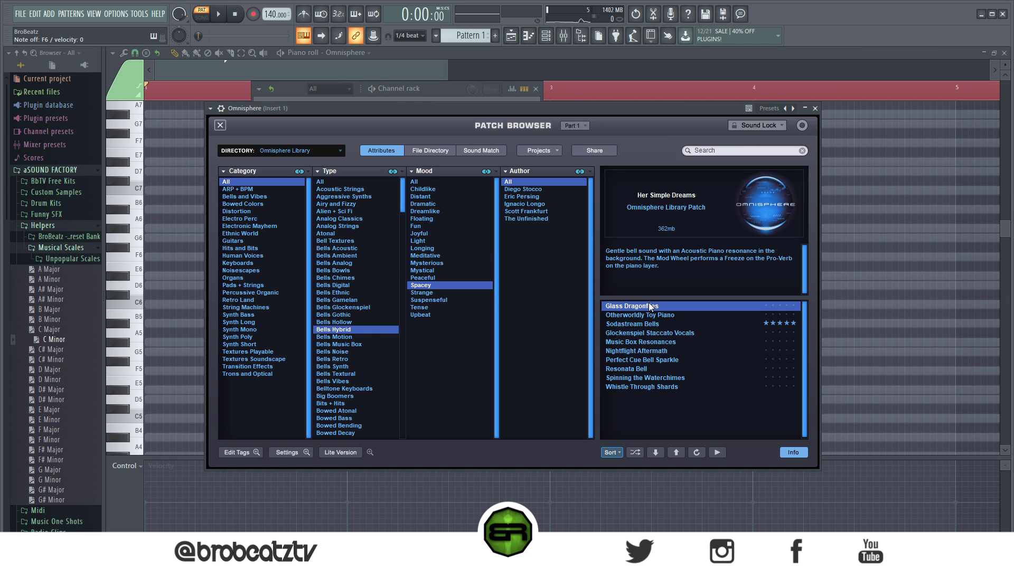
{"action": "left_click", "coordinate": [651, 336]}
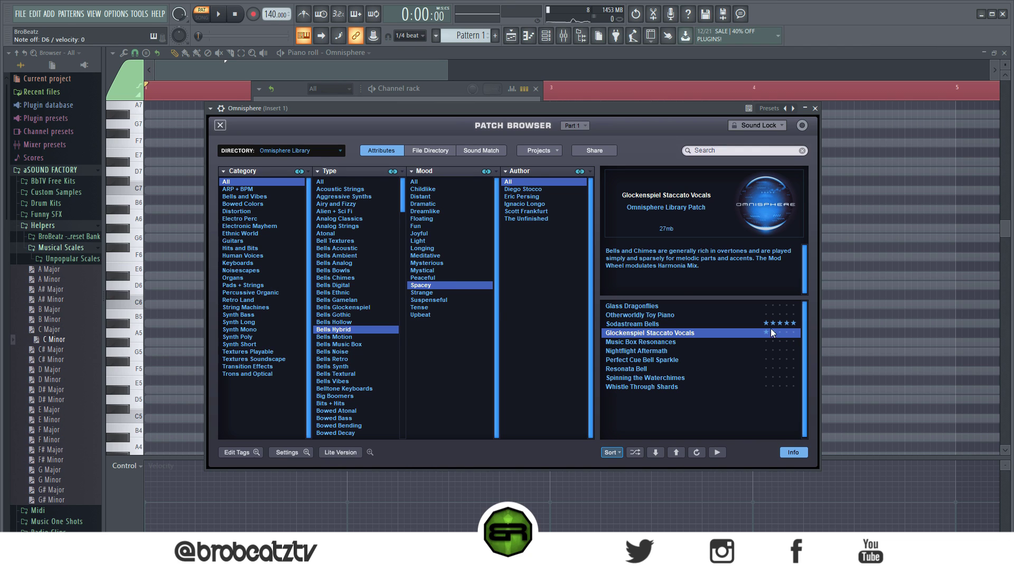
{"action": "left_click", "coordinate": [423, 72]}
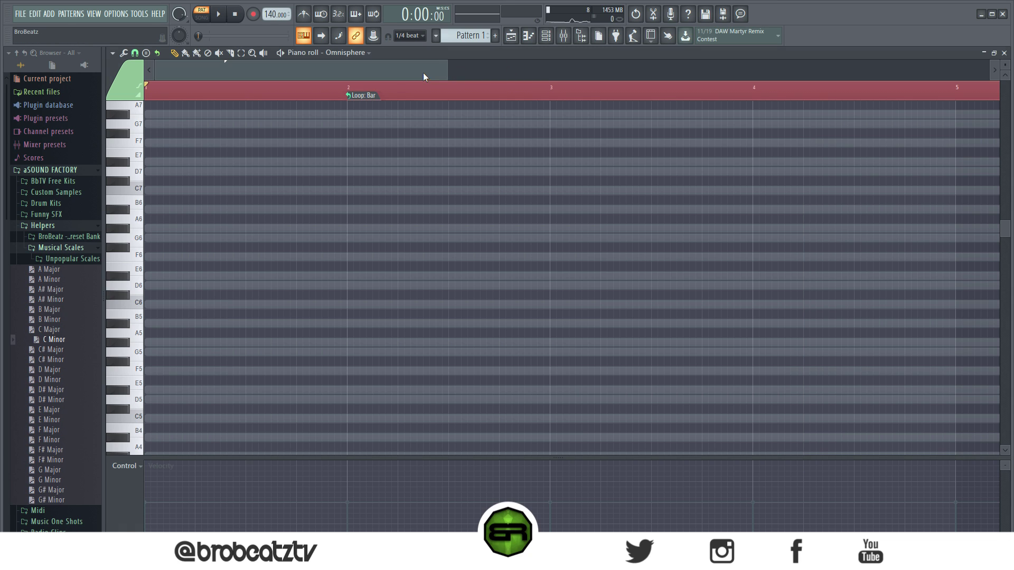
{"action": "left_click", "coordinate": [546, 38]}
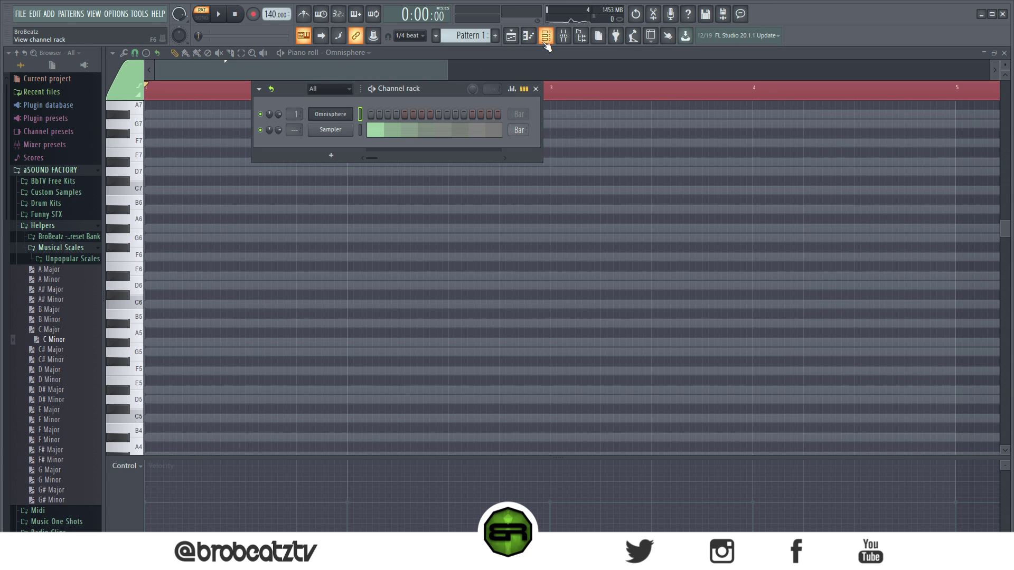
{"action": "left_click", "coordinate": [546, 43]}
{"action": "left_click", "coordinate": [166, 285]}
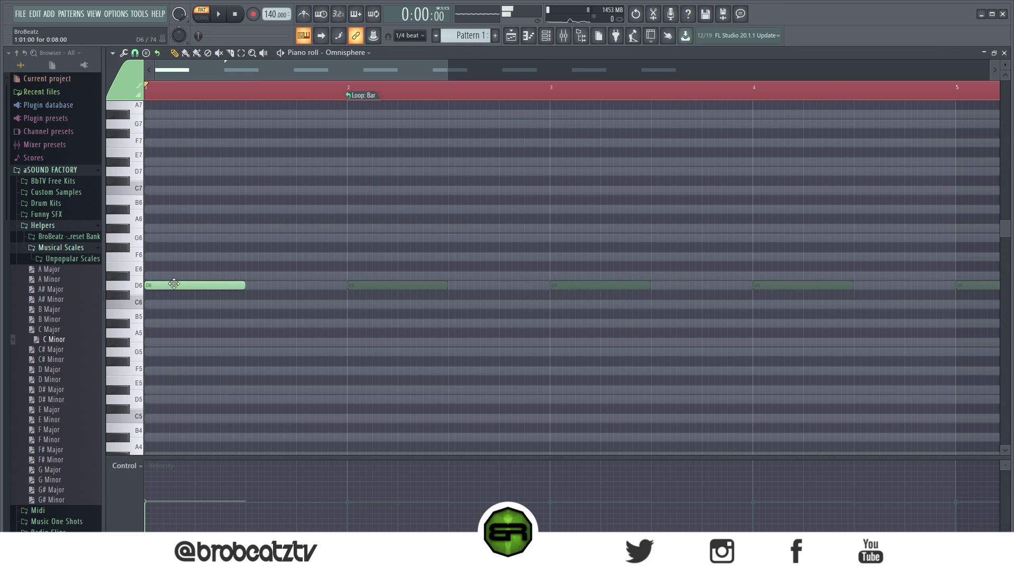
{"action": "left_click", "coordinate": [160, 306]}
{"action": "right_click", "coordinate": [197, 302]}
{"action": "right_click", "coordinate": [200, 286]}
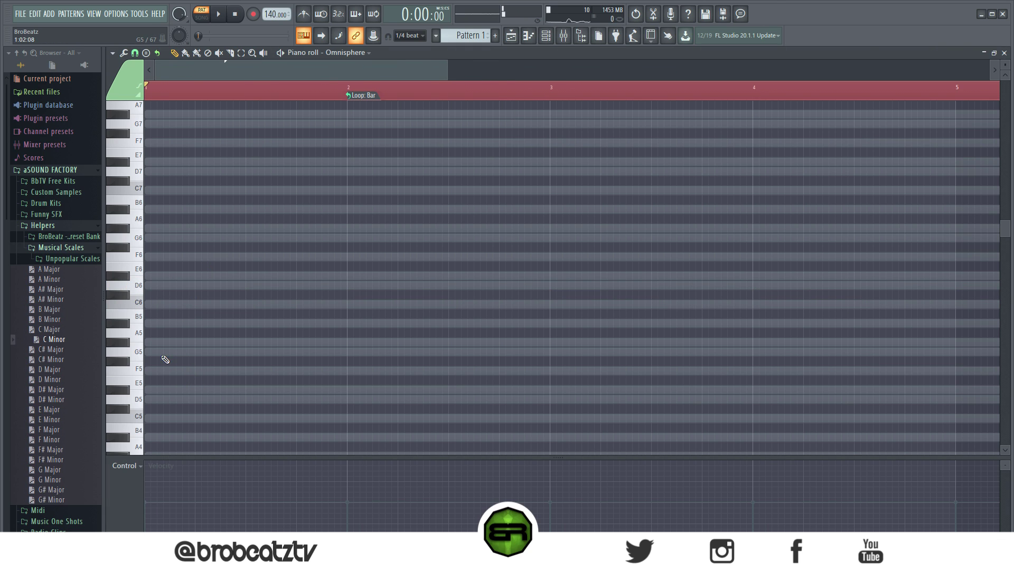
Draw a rising line of one-beat notes at the start of bar 1: G5, G#5 and A#5
{"action": "left_click", "coordinate": [148, 352]}
{"action": "left_click", "coordinate": [169, 353]}
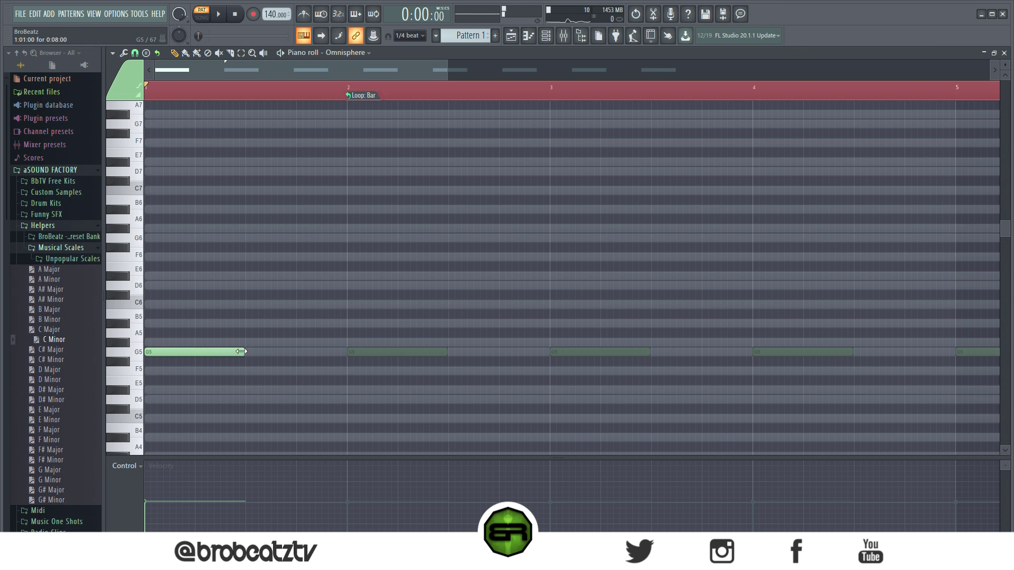
{"action": "left_click_drag", "start_coordinate": [246, 352], "coordinate": [194, 352]}
{"action": "left_click", "coordinate": [197, 343]}
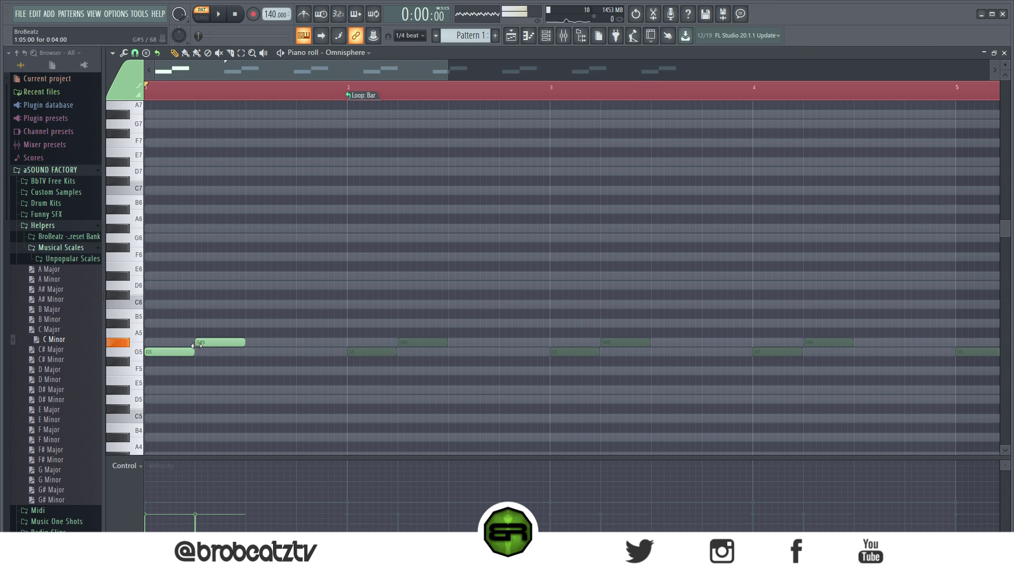
{"action": "left_click", "coordinate": [249, 323]}
Try extending the rising line past the A#5 with C6, E6, A6, D#6 and F6 notes
{"action": "left_click", "coordinate": [273, 304]}
{"action": "left_click", "coordinate": [306, 267]}
{"action": "left_click", "coordinate": [332, 219]}
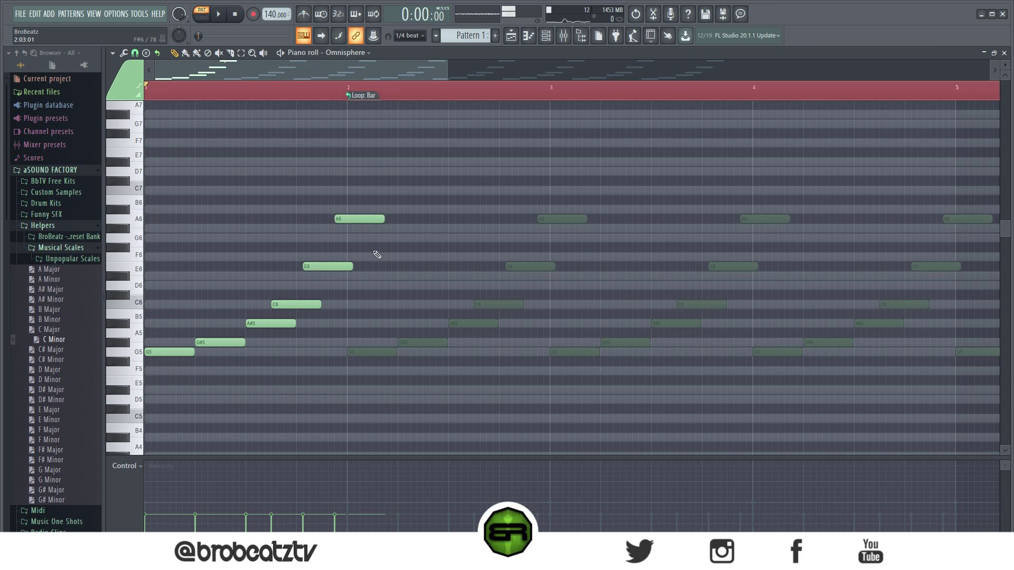
{"action": "right_click", "coordinate": [359, 219]}
{"action": "right_click", "coordinate": [330, 266]}
{"action": "left_click", "coordinate": [313, 275]}
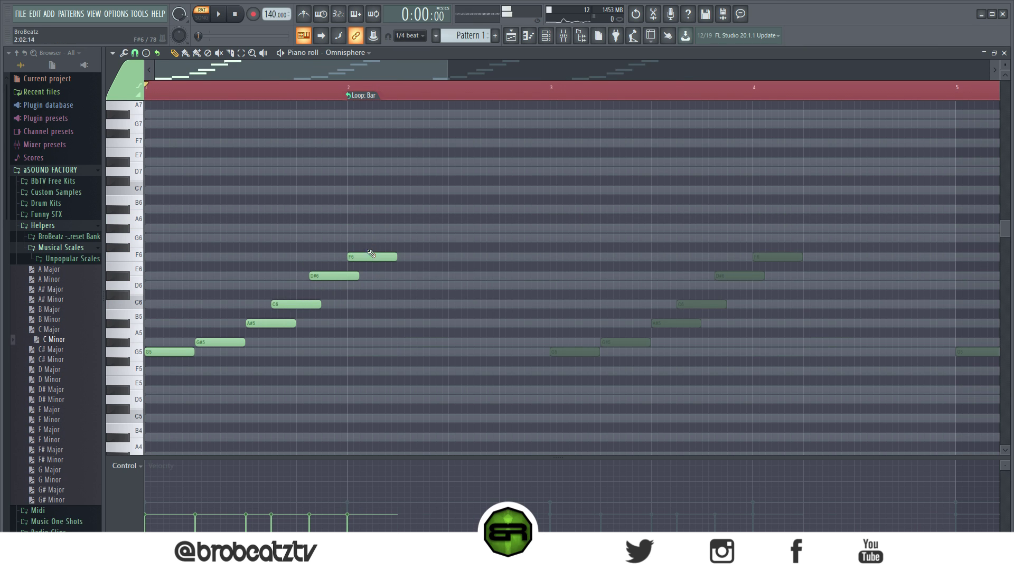
{"action": "right_click", "coordinate": [327, 276]}
{"action": "right_click", "coordinate": [299, 305]}
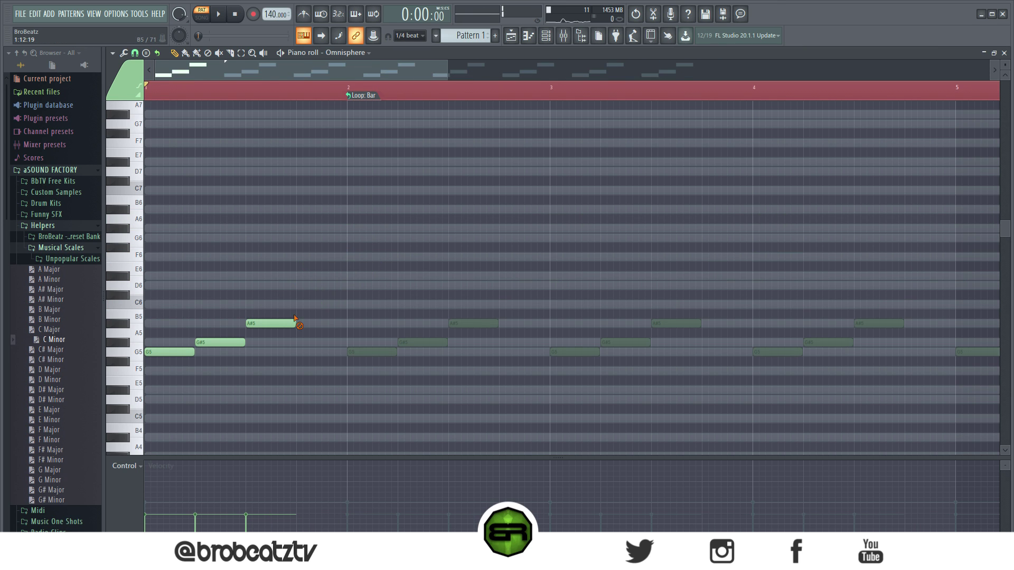
Add a one-beat C5 note beneath the opening G5 and audition the pattern
{"action": "left_click", "coordinate": [156, 409]}
{"action": "left_click", "coordinate": [154, 390]}
{"action": "right_click", "coordinate": [163, 410]}
{"action": "left_click", "coordinate": [157, 419]}
{"action": "scroll", "coordinate": [168, 381], "scroll_direction": "down", "scroll_amount": 3}
{"action": "right_click", "coordinate": [194, 305]}
{"action": "key", "text": "space"}
{"action": "key", "text": "space"}
{"action": "key", "text": "space"}
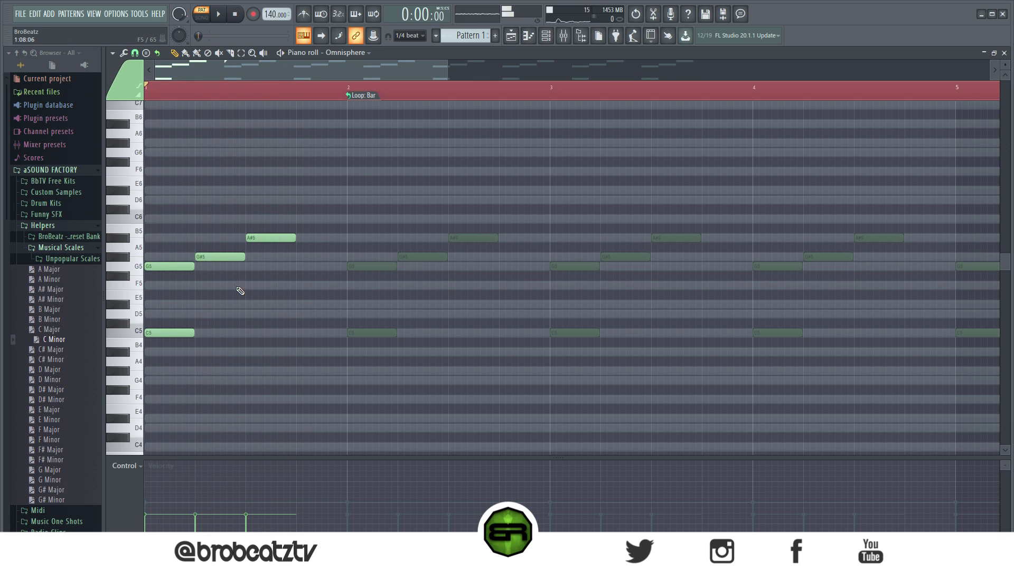
Try an F5 beneath the A#5 on beat 3 and an F6 above the G#5 on beat 2
{"action": "left_click", "coordinate": [248, 287]}
{"action": "key", "text": "space"}
{"action": "left_click", "coordinate": [220, 172]}
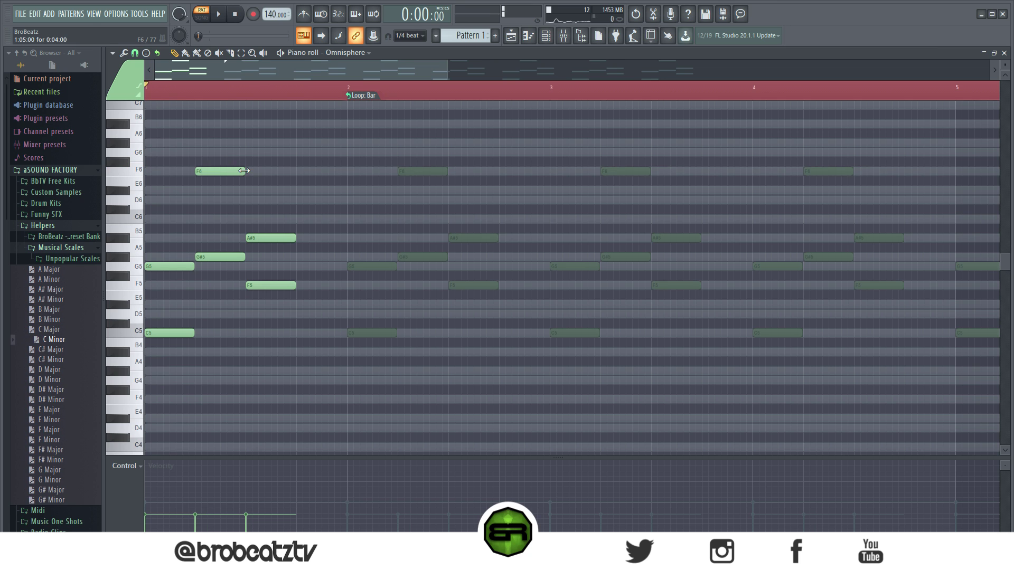
{"action": "key", "text": "space"}
{"action": "key", "text": "space"}
{"action": "key", "text": "space"}
{"action": "left_click_drag", "start_coordinate": [205, 169], "coordinate": [231, 205]}
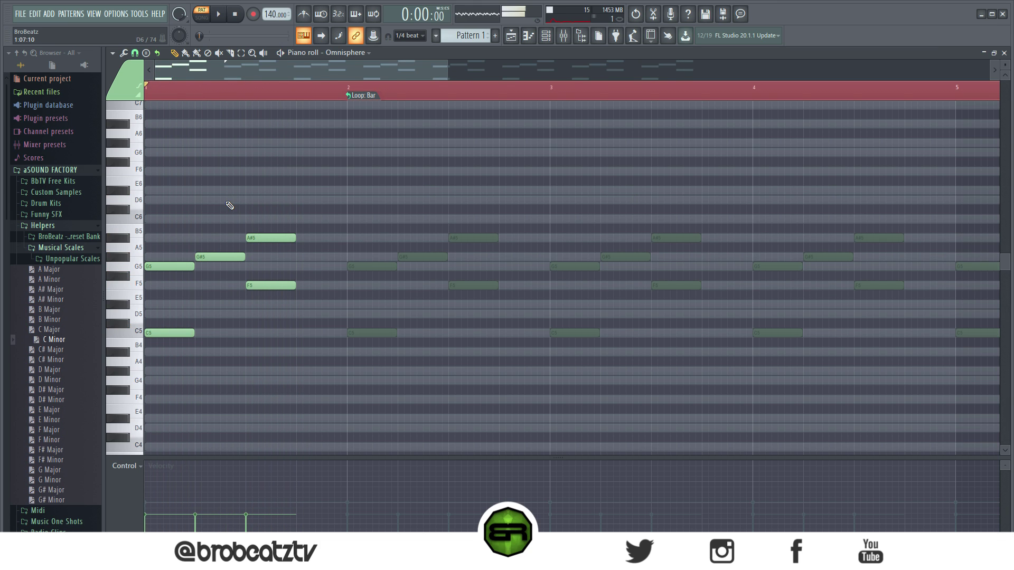
Try a short passing note halfway through beat 2, at D6 and at D5
{"action": "key", "text": "space"}
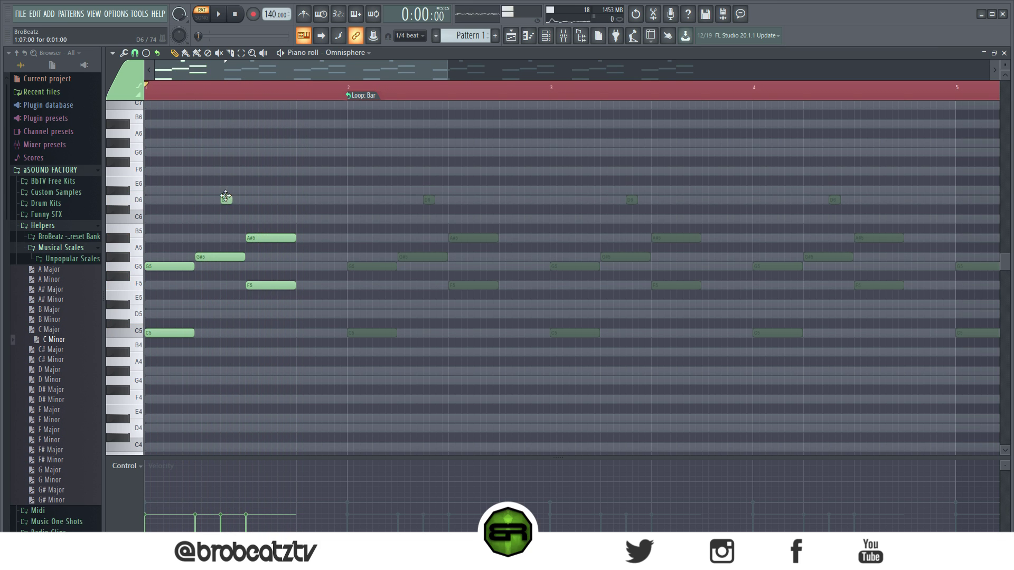
{"action": "key", "text": "space"}
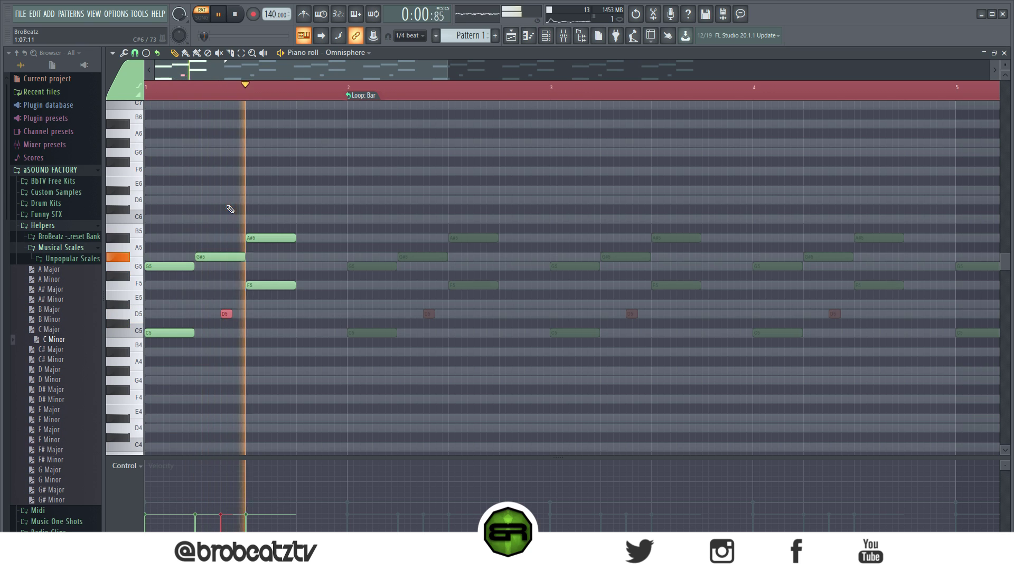
{"action": "right_click", "coordinate": [217, 332]}
{"action": "key", "text": "space"}
Raise the F5 note on beat 3 to G5 and audition the pattern
{"action": "mouse_move", "coordinate": [257, 285]}
{"action": "left_mouse_down"}
{"action": "mouse_move", "coordinate": [261, 305]}
{"action": "mouse_move", "coordinate": [263, 267]}
{"action": "left_mouse_up"}
{"action": "key", "text": "space"}
{"action": "key", "text": "space"}
{"action": "key", "text": "space"}
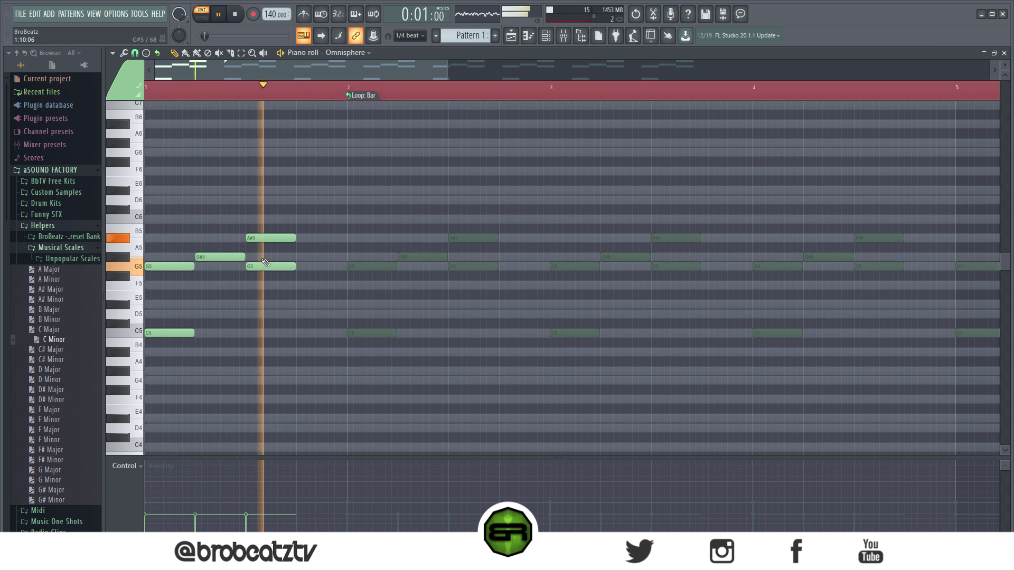
{"action": "key", "text": "space"}
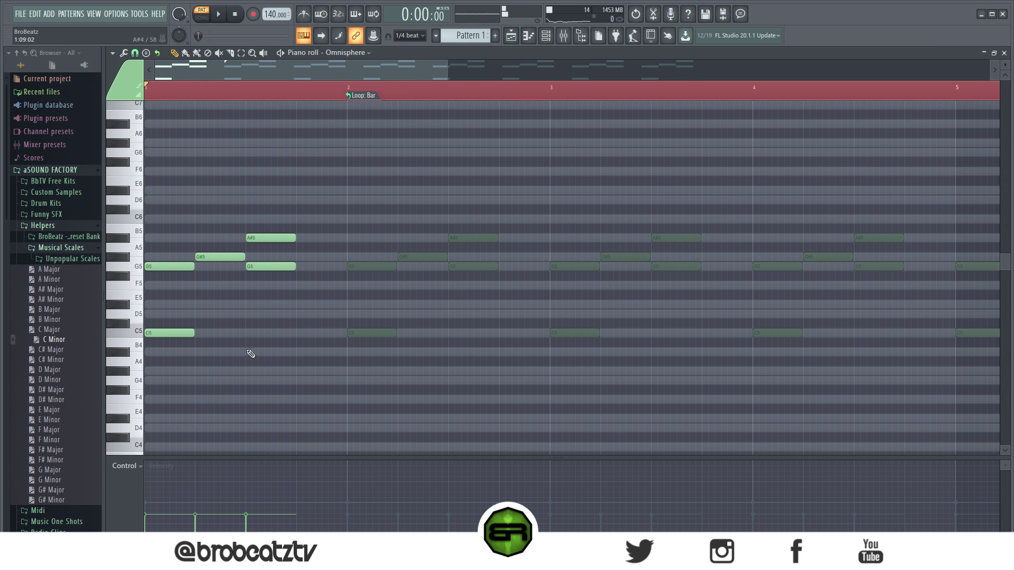
Try an A#4 bass note beneath the G5 and A#5 on beat 3
{"action": "left_click", "coordinate": [251, 352]}
{"action": "key", "text": "space"}
{"action": "key", "text": "space"}
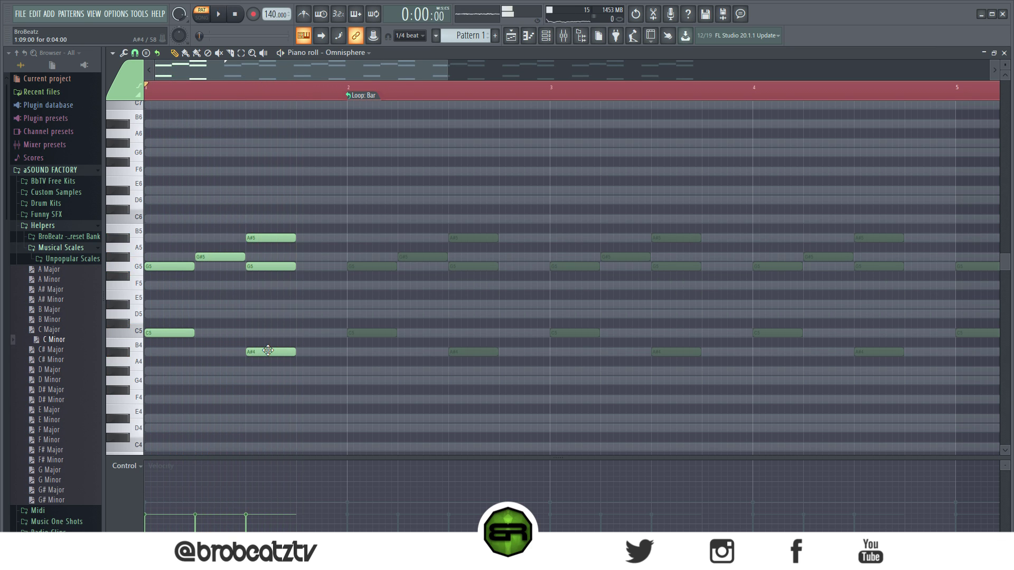
{"action": "right_click", "coordinate": [269, 350]}
{"action": "key", "text": "space"}
{"action": "key", "text": "space"}
Try a descending tail with D#5 halfway through beat 3 and D5 on beat 4
{"action": "left_click", "coordinate": [278, 314]}
{"action": "key", "text": "space"}
{"action": "left_click_drag", "start_coordinate": [274, 313], "coordinate": [289, 310]}
{"action": "key", "text": "space"}
{"action": "key", "text": "space"}
{"action": "left_click", "coordinate": [299, 314]}
{"action": "key", "text": "space"}
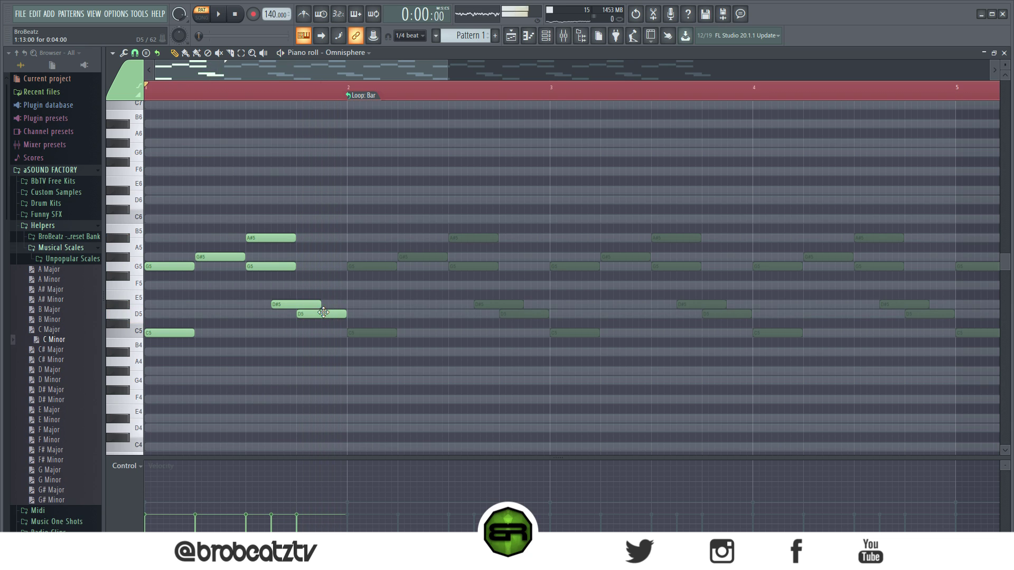
Remove the D#5 and D5 tail notes and the G5 beneath the A#5
{"action": "right_click", "coordinate": [332, 313]}
{"action": "right_click", "coordinate": [283, 305]}
{"action": "key", "text": "space"}
{"action": "right_click", "coordinate": [271, 266]}
{"action": "key", "text": "space"}
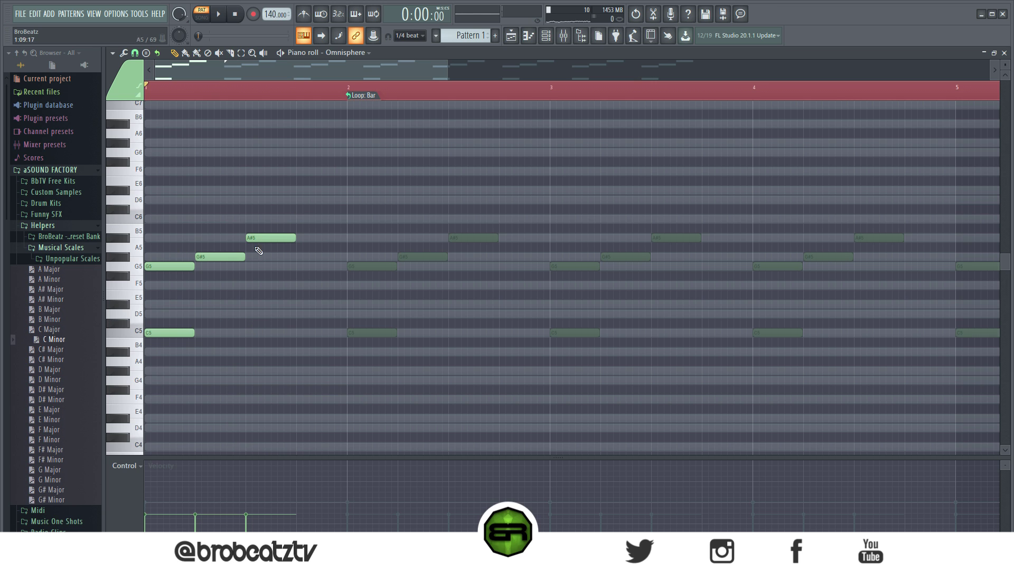
Try a half-beat D#5 note midway through beat 1, between the C5 and G5
{"action": "key", "text": "space"}
{"action": "key", "text": "space"}
{"action": "left_click_drag", "start_coordinate": [163, 304], "coordinate": [181, 303]}
{"action": "key", "text": "space"}
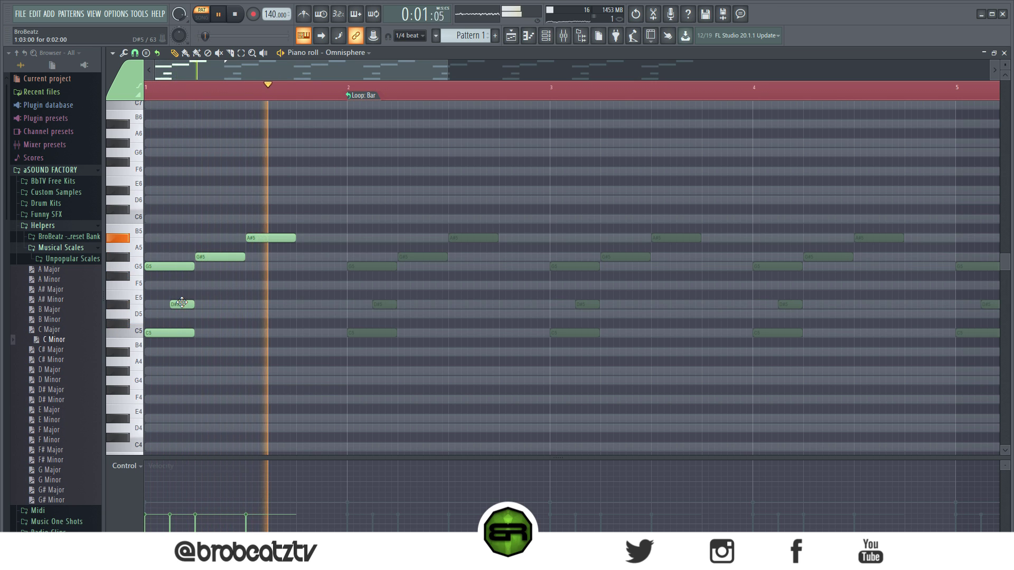
{"action": "right_click", "coordinate": [181, 303]}
{"action": "key", "text": "space"}
Delete the A#5 and duplicate the C5, G5 and G#5 notes from beats 1 and 2 onto beats 3 and 4
{"action": "right_click", "coordinate": [270, 238]}
{"action": "left_click_drag", "start_coordinate": [271, 223], "coordinate": [267, 327]}
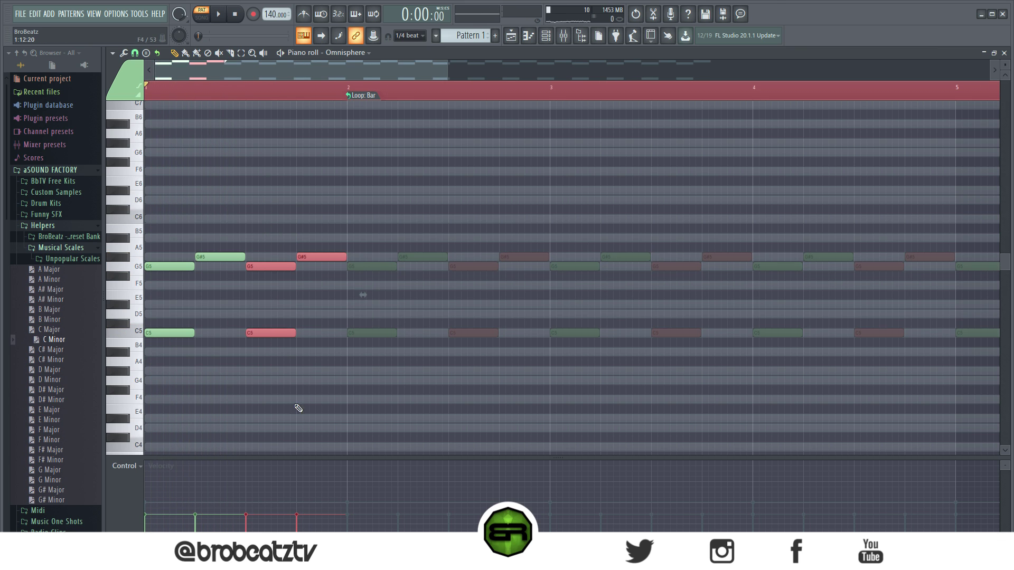
{"action": "left_click", "coordinate": [280, 380]}
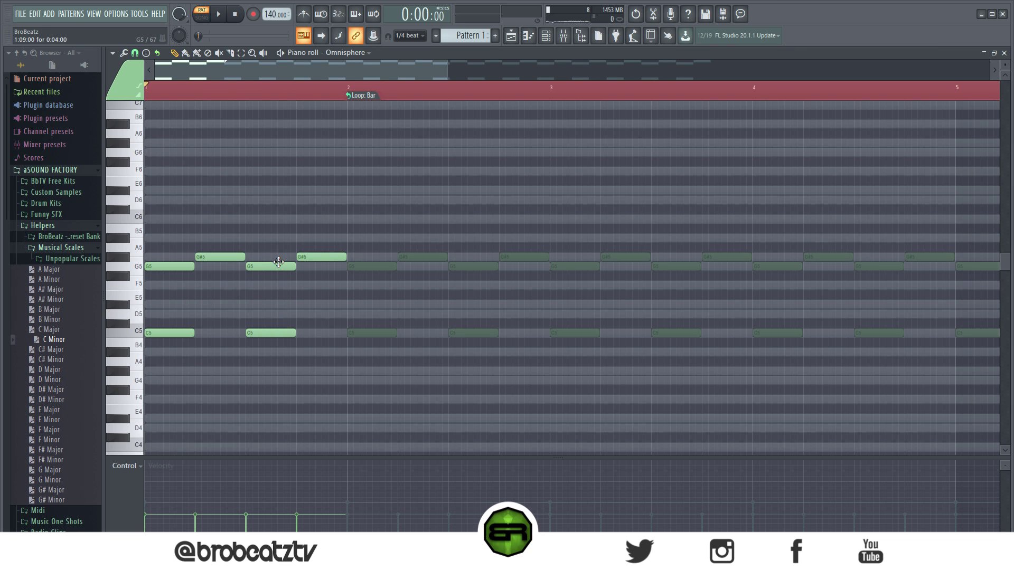
Add a D6 above the G5 on beat 3 and an A#5 on beat 4
{"action": "left_click", "coordinate": [248, 201]}
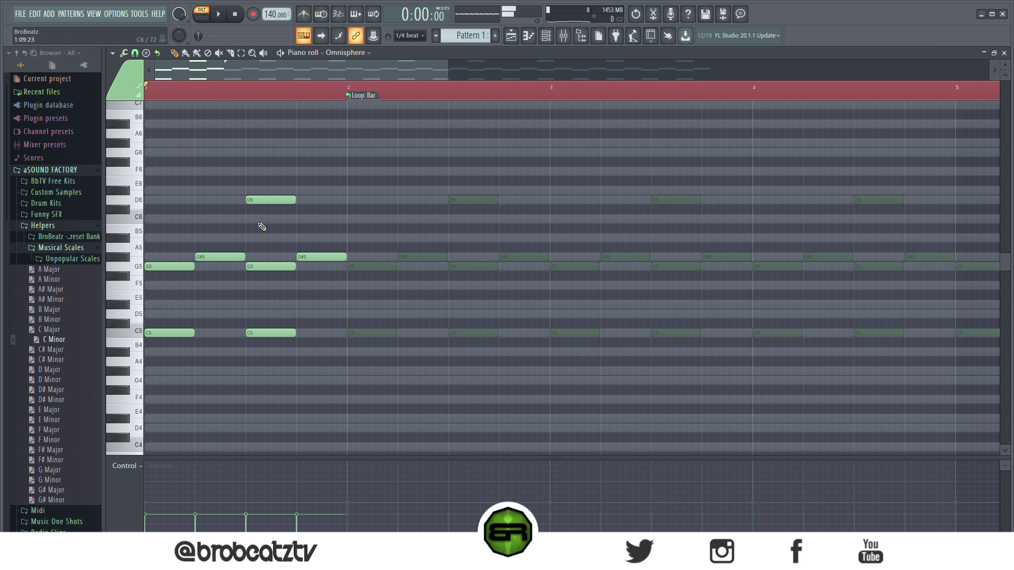
{"action": "left_click", "coordinate": [298, 237]}
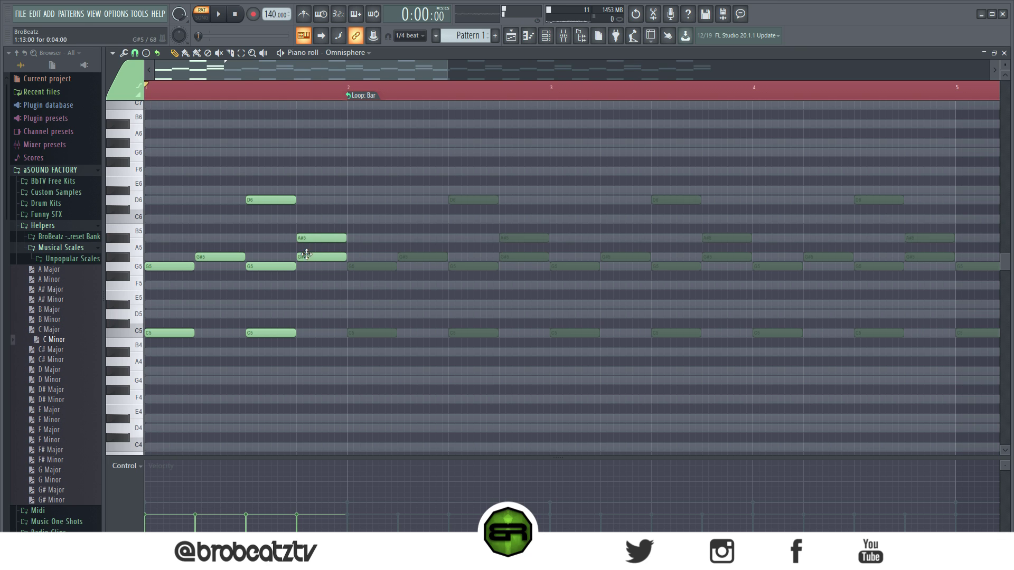
Try raising the beat 3 G5 to G#5, return it to G5, and audition the pattern
{"action": "left_click_drag", "start_coordinate": [283, 268], "coordinate": [285, 254]}
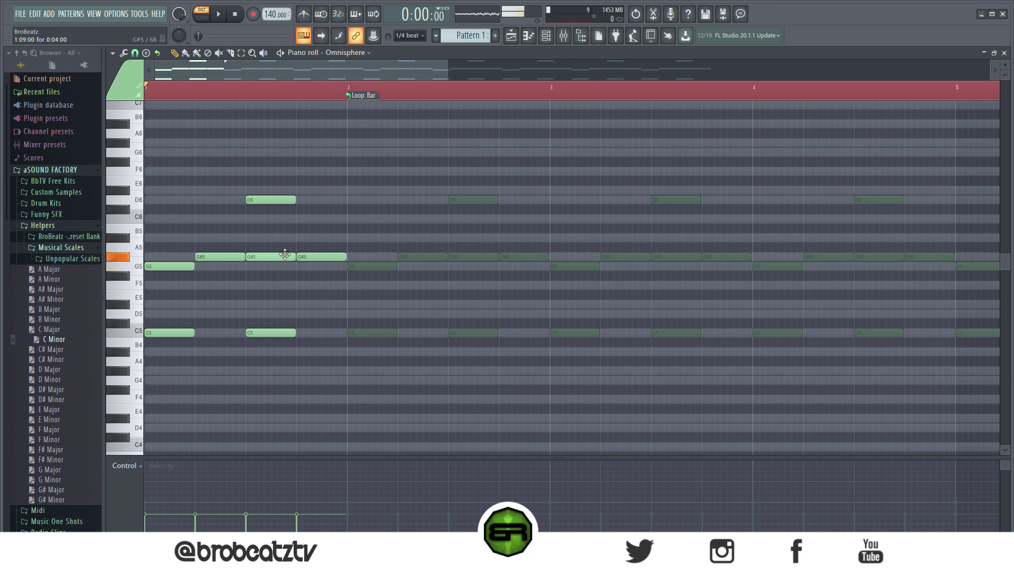
{"action": "key", "text": "space"}
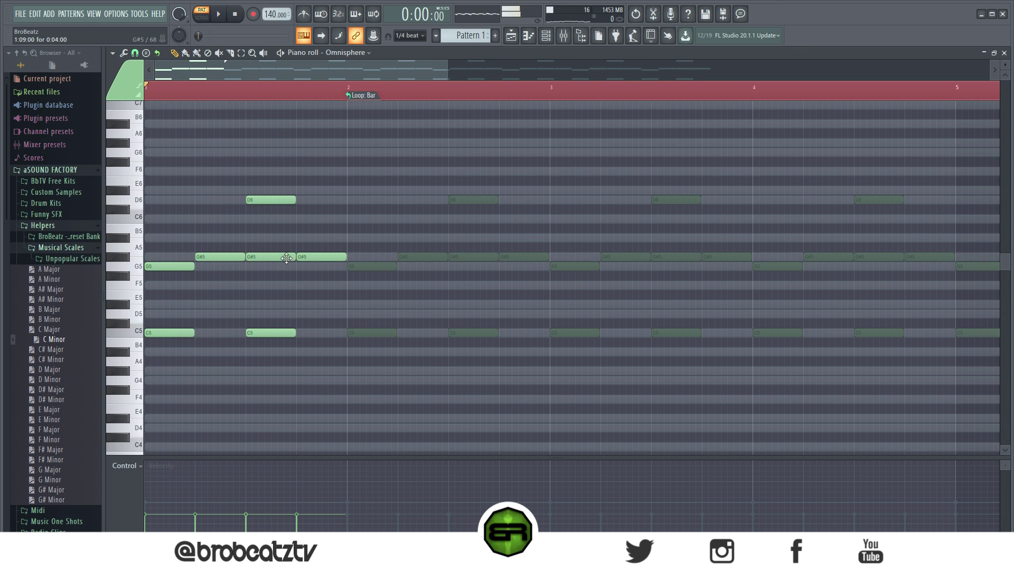
{"action": "left_click_drag", "start_coordinate": [285, 257], "coordinate": [286, 266]}
{"action": "key", "text": "space"}
{"action": "key", "text": "space"}
{"action": "key", "text": "space"}
Lower the G#5 on beat 4 to D#5 and add a D5 note at the start of bar 2
{"action": "left_click_drag", "start_coordinate": [309, 257], "coordinate": [309, 305]}
{"action": "key", "text": "space"}
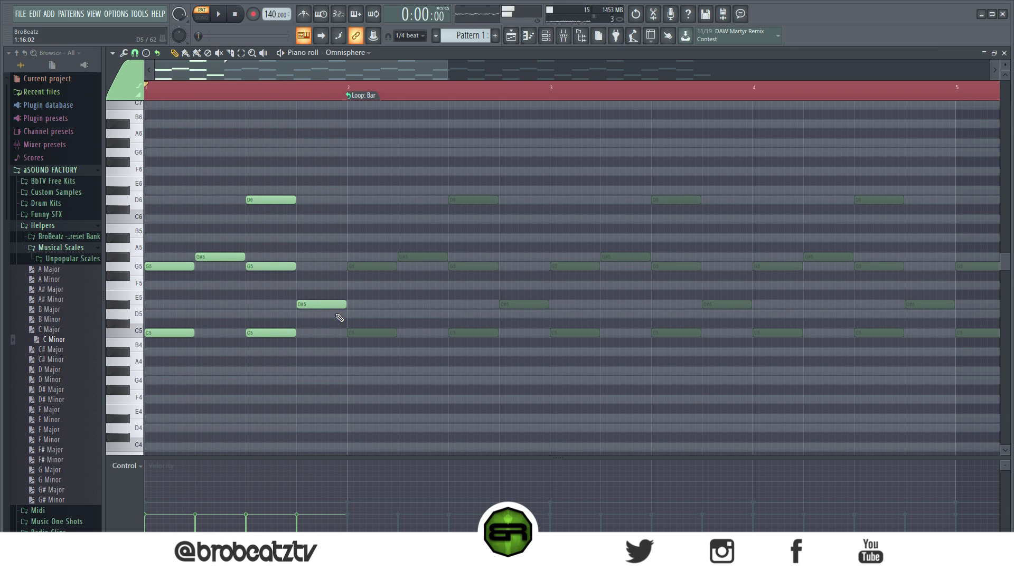
{"action": "key", "text": "ctrl+space"}
{"action": "left_click", "coordinate": [350, 313]}
{"action": "key", "text": "space"}
{"action": "key", "text": "space"}
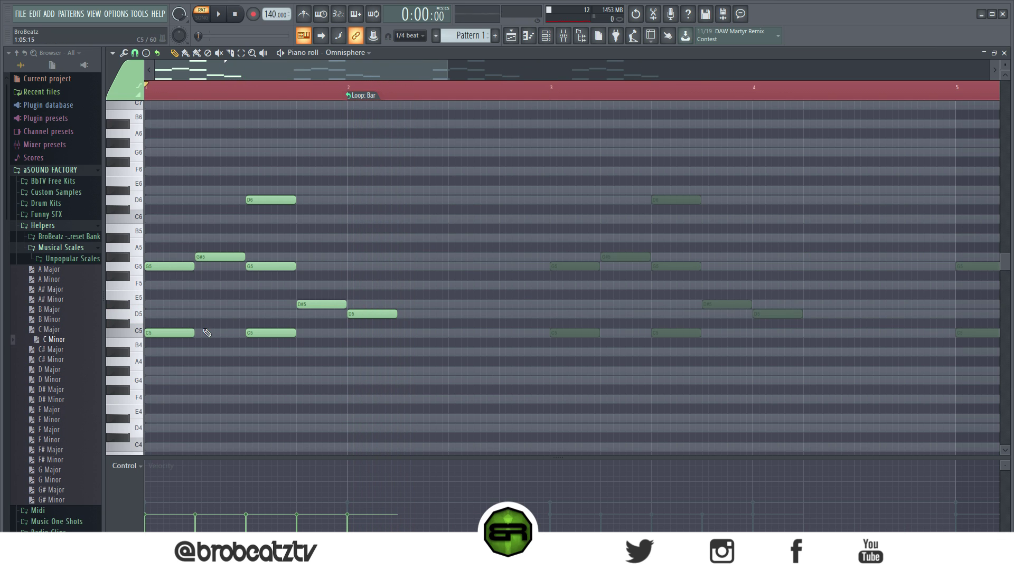
Stack F5 and G#5 above the D5 opening bar 2 and add a G5 note on that bar's second beat
{"action": "key", "text": "space"}
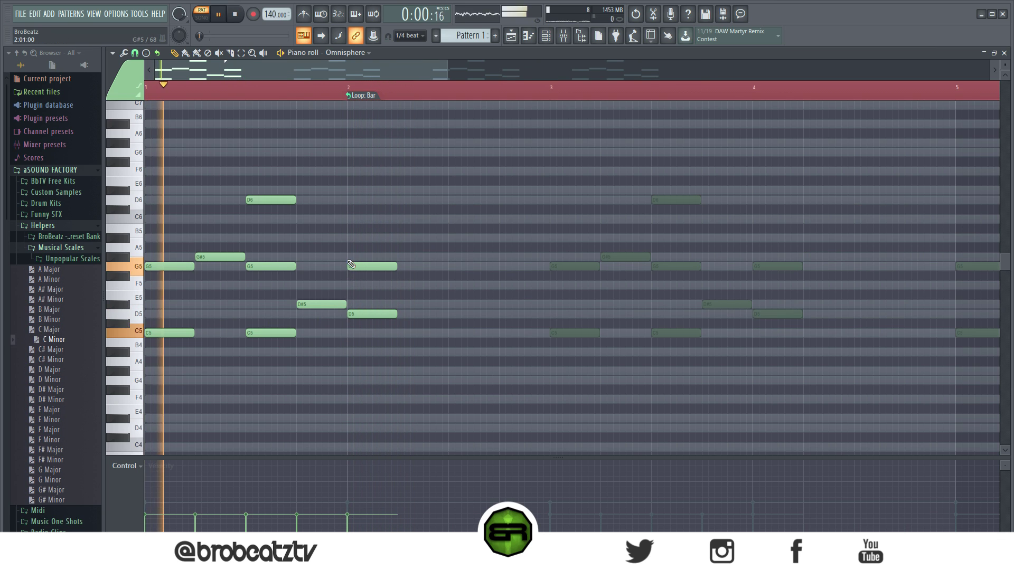
{"action": "key", "text": "space"}
{"action": "left_click", "coordinate": [354, 284]}
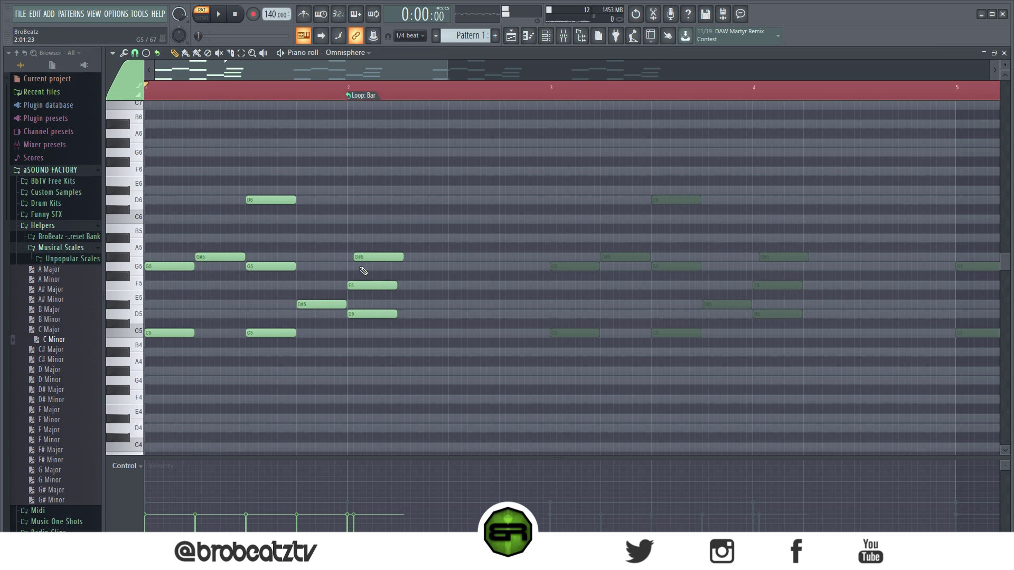
{"action": "left_click", "coordinate": [405, 267]}
{"action": "key", "text": "space"}
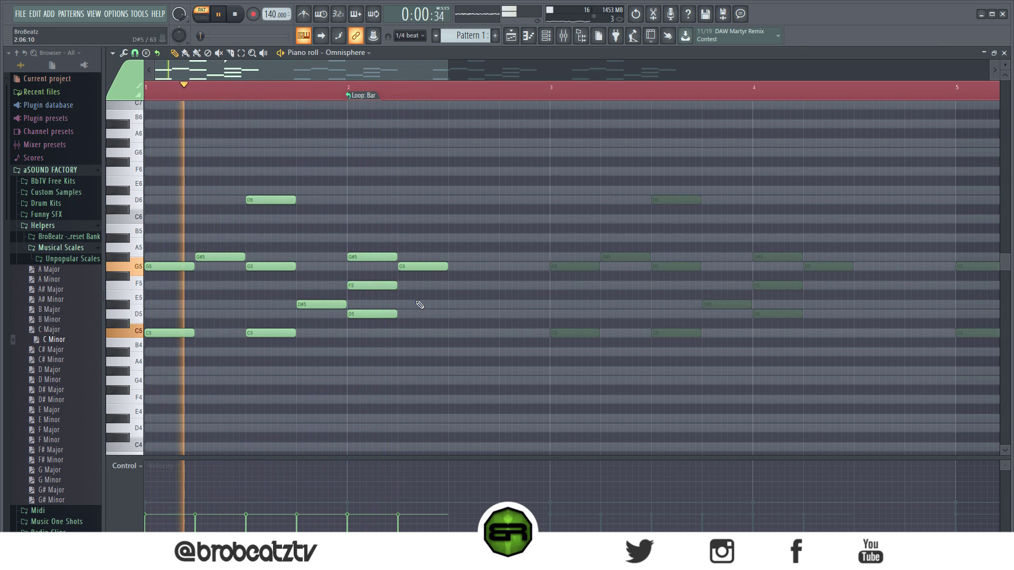
Build a chord of D#5, G5 and D6 on the third beat of bar 2
{"action": "left_click", "coordinate": [452, 306]}
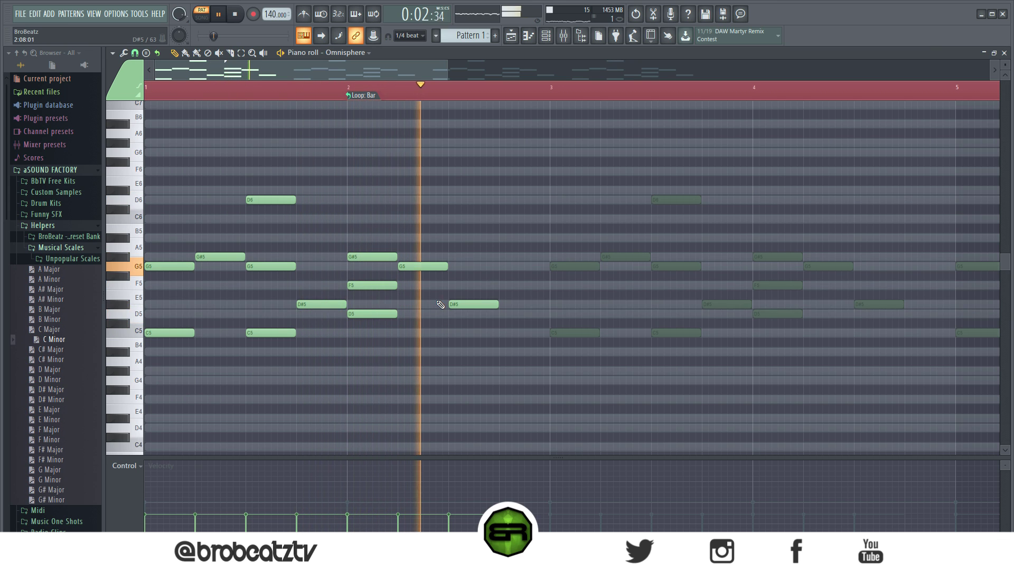
{"action": "key", "text": "space"}
{"action": "left_click_drag", "start_coordinate": [258, 177], "coordinate": [476, 330]}
{"action": "left_click", "coordinate": [456, 351]}
{"action": "right_click", "coordinate": [461, 332]}
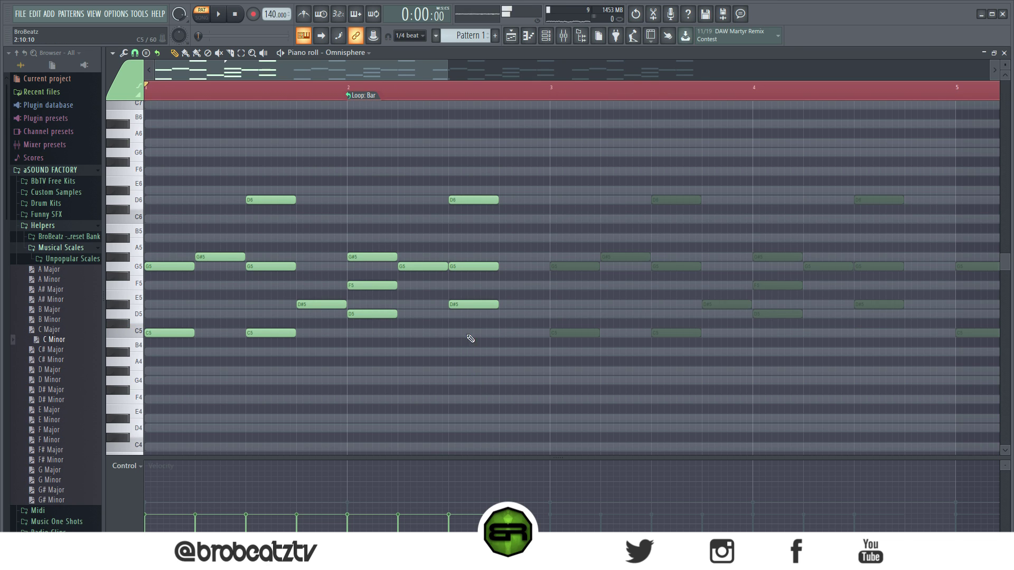
End bar 2 with a D#5 on its fourth beat, lower the third beat's D#5 to D5, and audition the pattern
{"action": "left_click", "coordinate": [506, 323]}
{"action": "left_click", "coordinate": [485, 304]}
{"action": "right_click", "coordinate": [521, 324]}
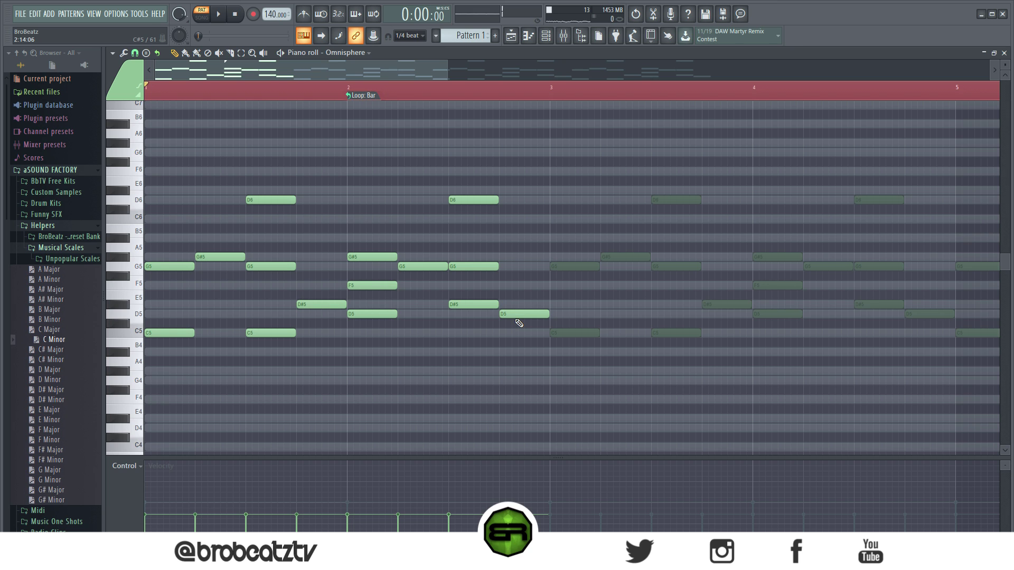
{"action": "left_click_drag", "start_coordinate": [480, 305], "coordinate": [508, 302]}
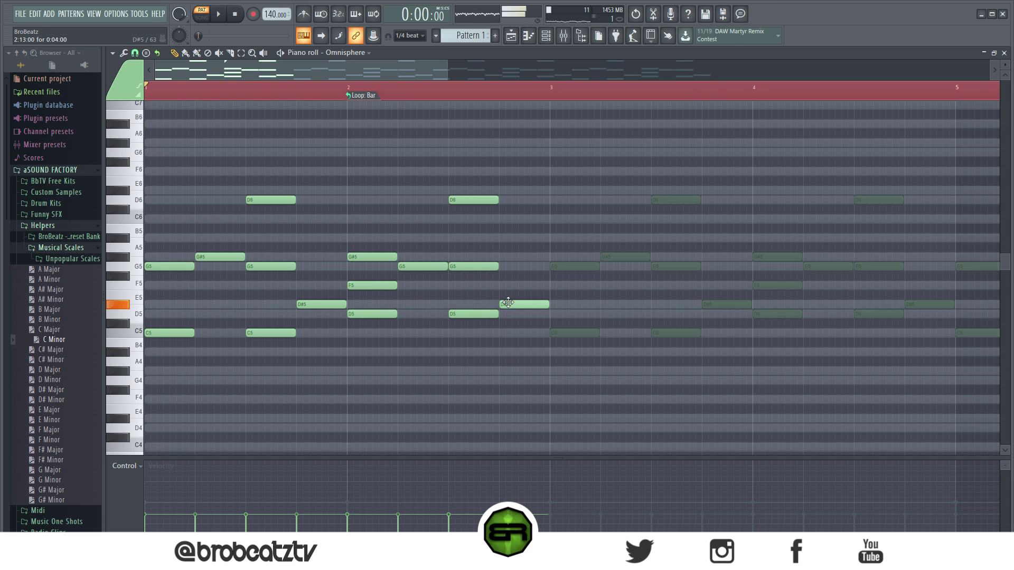
{"action": "key", "text": "space"}
{"action": "left_click", "coordinate": [392, 89]}
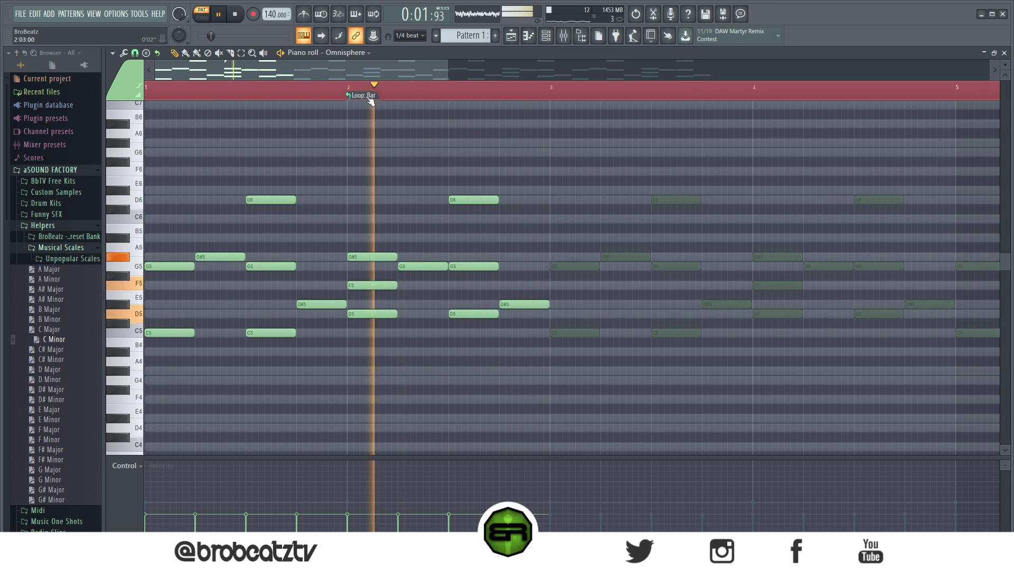
{"action": "left_click", "coordinate": [147, 89]}
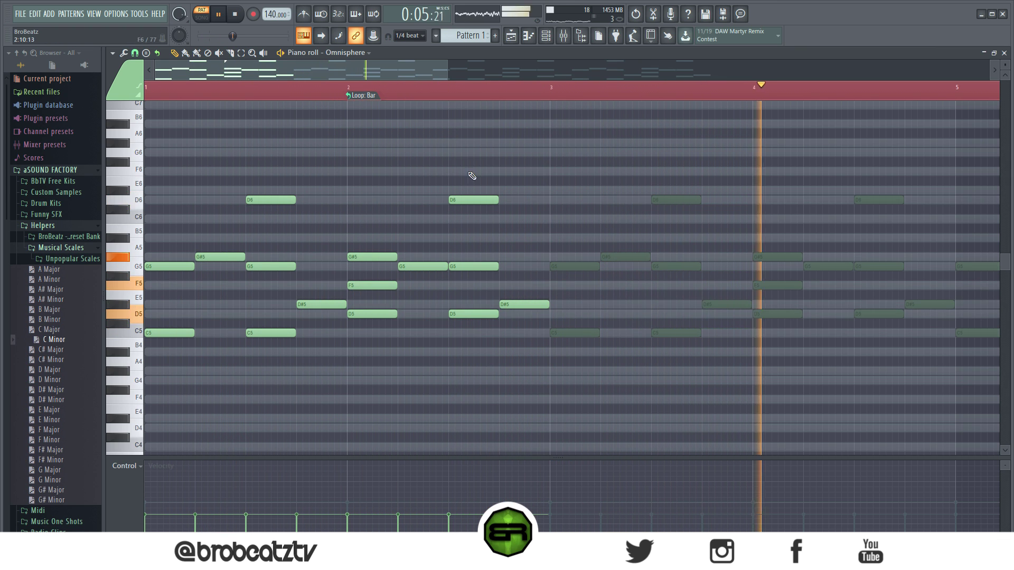
Add a D#5 note back into the chord on bar 2's third beat and play the pattern
{"action": "key", "text": "space"}
{"action": "left_click_drag", "start_coordinate": [448, 306], "coordinate": [460, 306]}
{"action": "key", "text": "space"}
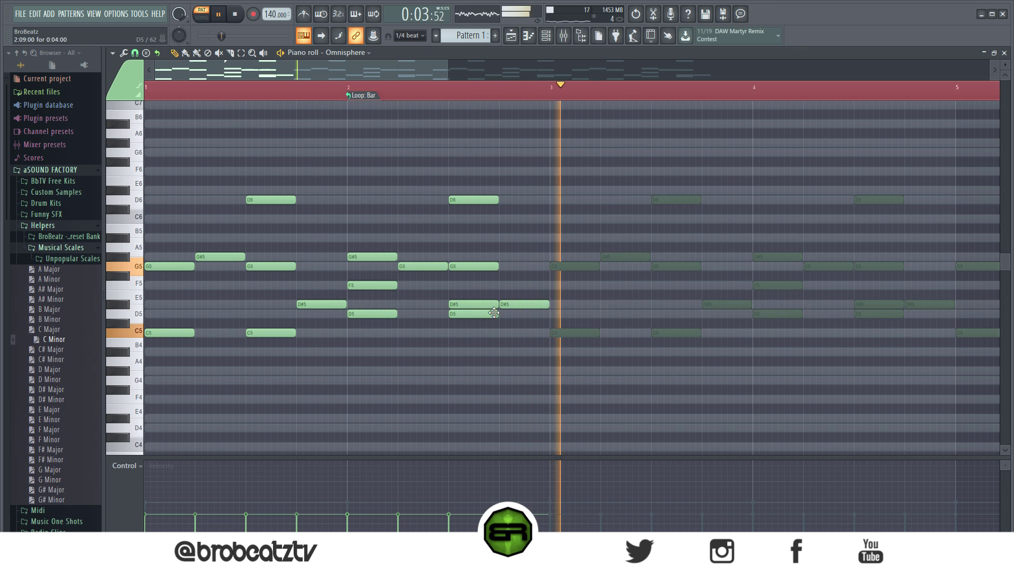
Duplicate the whole two-bar phrase into bars 3 and 4, stop playback, and deselect the copied notes
{"action": "key", "text": "ctrl+a"}
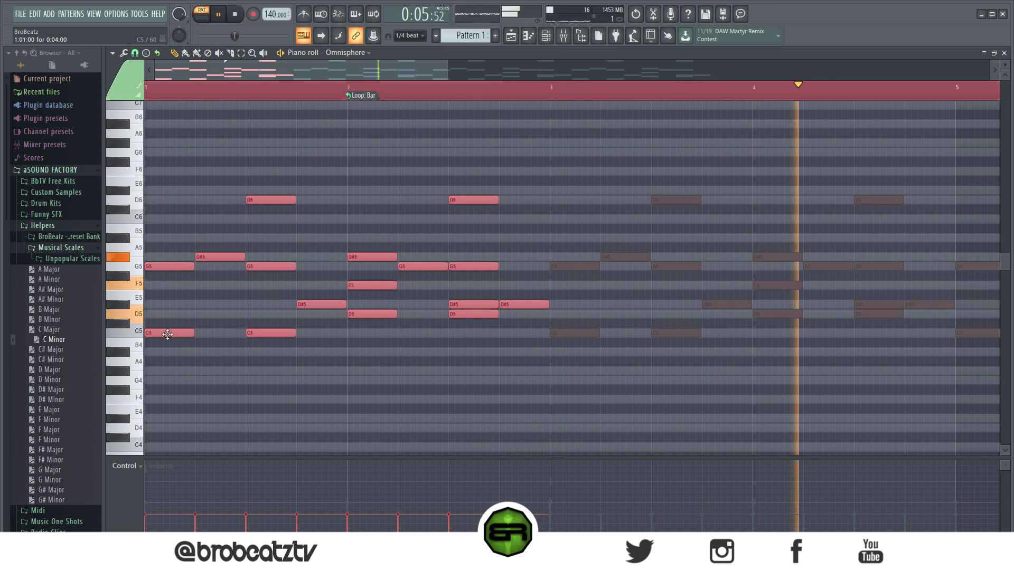
{"action": "key", "text": "ctrl+b"}
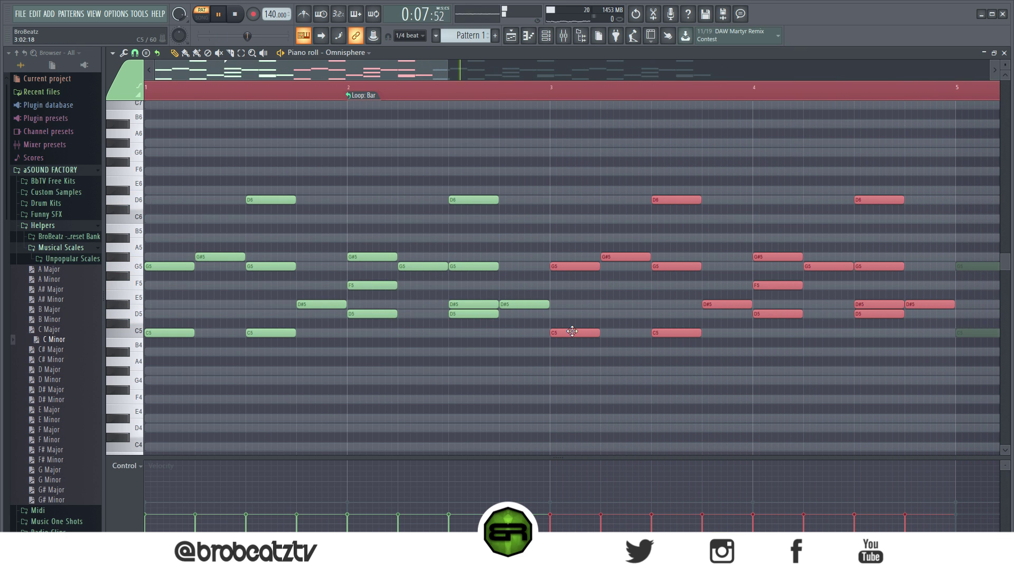
{"action": "key", "text": "space"}
{"action": "left_click", "coordinate": [532, 353]}
Remove the D5 from bar 2's third beat, lower the fourth beat's D#5 to D5, and audition the pattern
{"action": "left_click", "coordinate": [477, 301]}
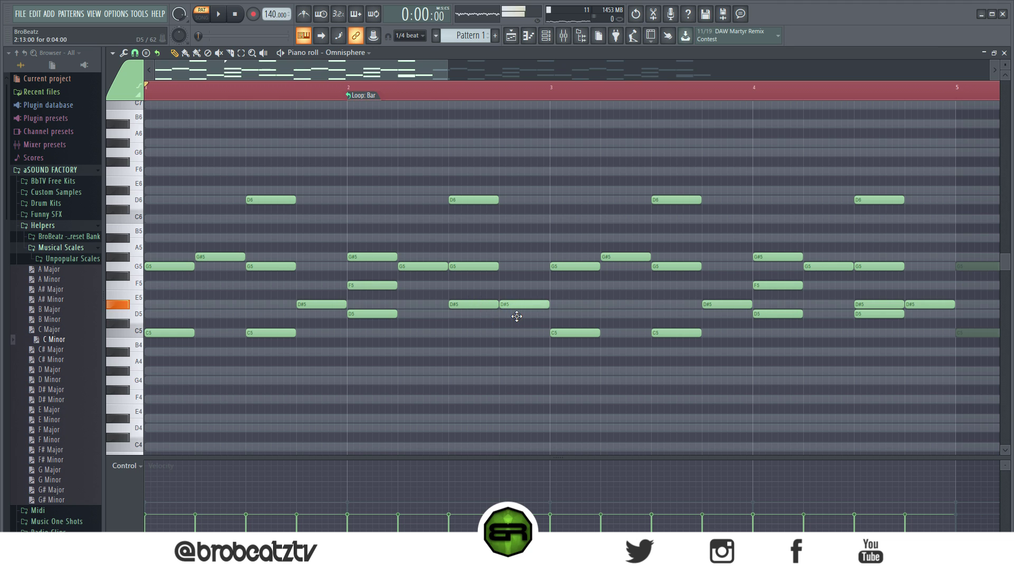
{"action": "left_click_drag", "start_coordinate": [514, 303], "coordinate": [517, 313]}
{"action": "left_click", "coordinate": [351, 90]}
{"action": "key", "text": "space"}
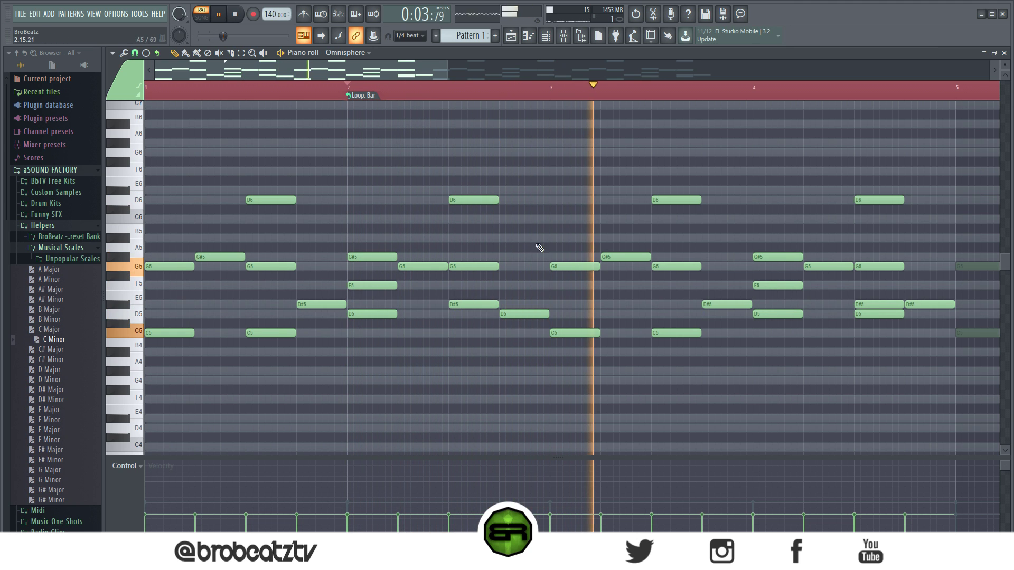
Stop playback, display the channel rack and mixer, and arrange the mixer window over the piano roll
{"action": "scroll", "coordinate": [452, 99], "scroll_direction": "down", "scroll_amount": 2}
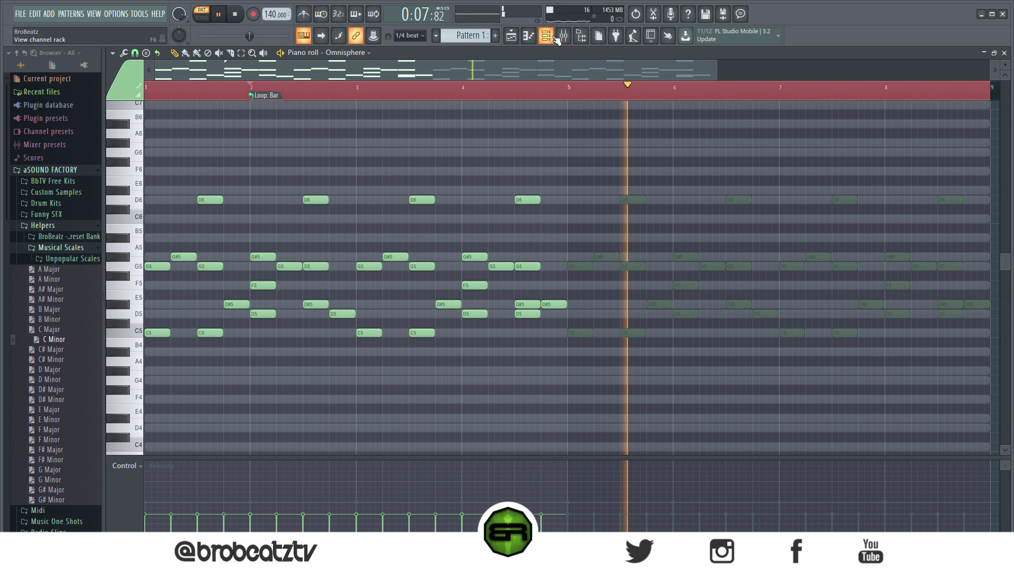
{"action": "key", "text": "F6"}
{"action": "key", "text": "space"}
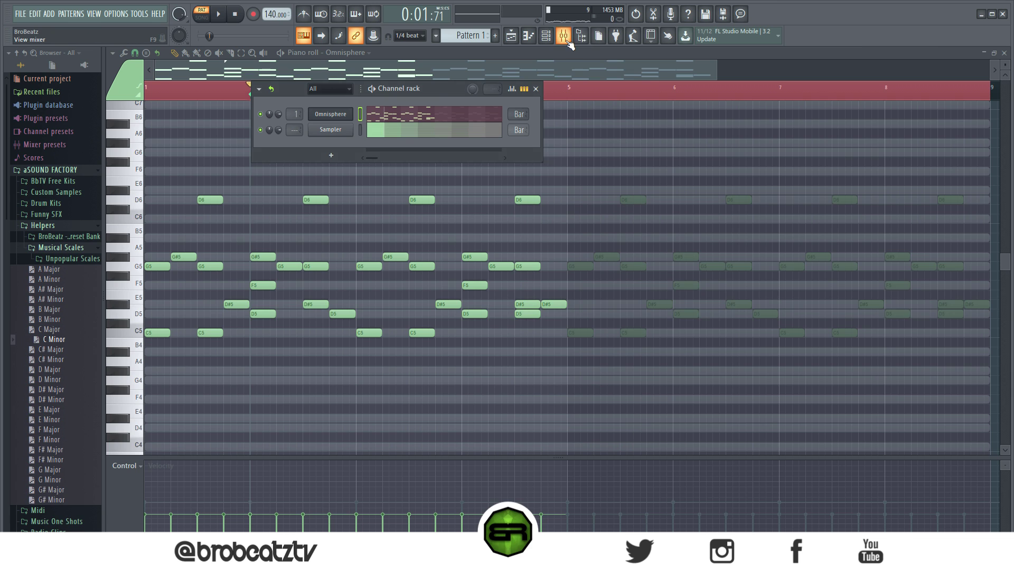
{"action": "left_click", "coordinate": [564, 35]}
{"action": "left_click_drag", "start_coordinate": [798, 279], "coordinate": [522, 176]}
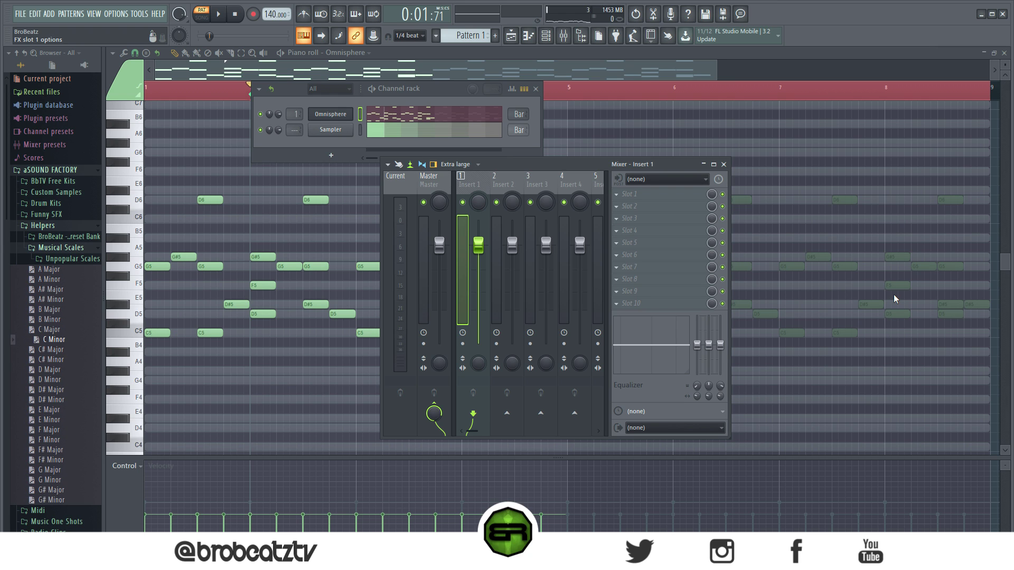
Load HalfTime in mixer insert 1's first effect slot and set its loop length to 1/2 while the pattern plays
{"action": "key", "text": "space"}
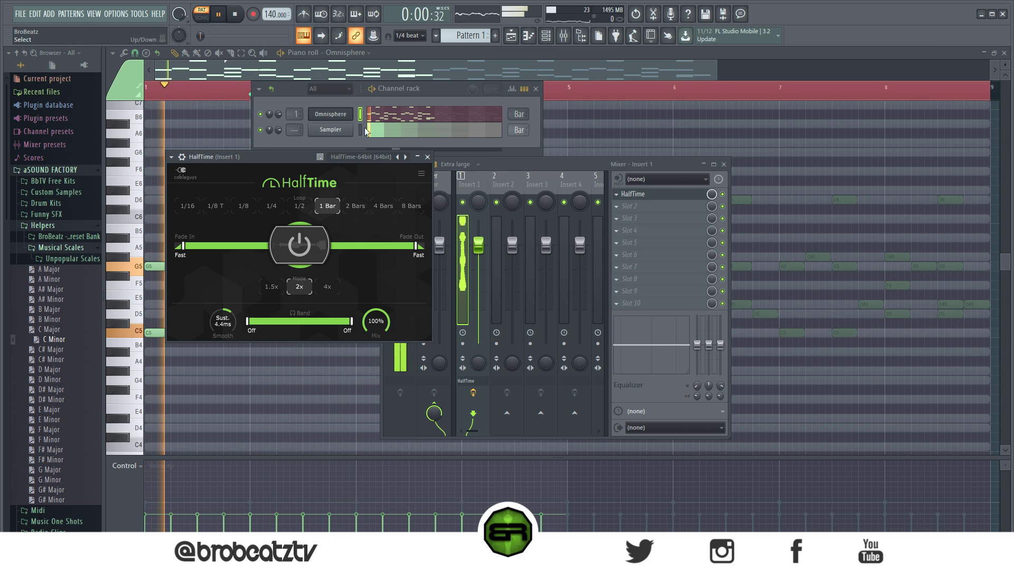
{"action": "left_click", "coordinate": [300, 206]}
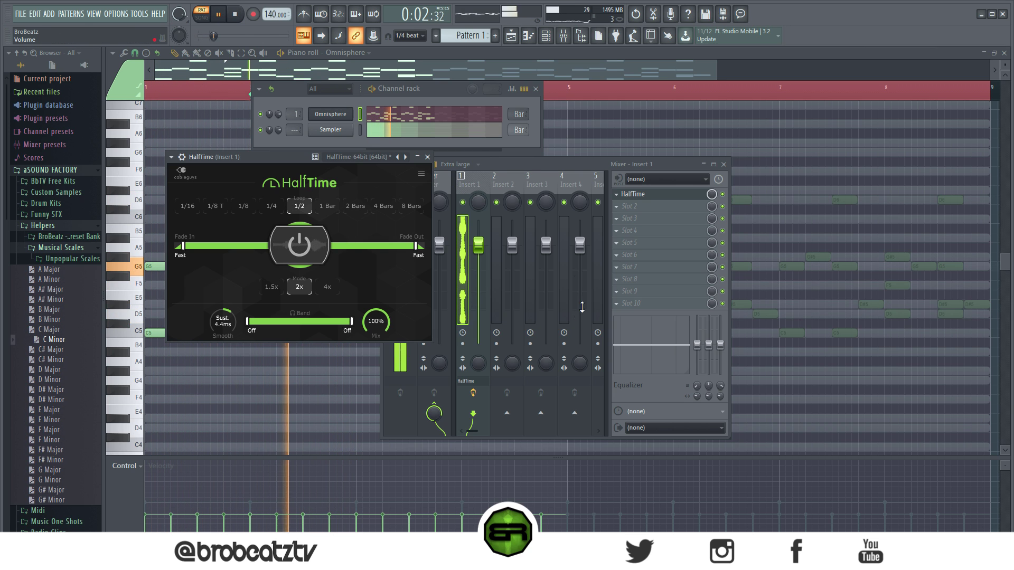
{"action": "left_click", "coordinate": [428, 157]}
Cut the low frequencies with insert 1's built-in equalizer and bring the channel rack in front of the mixer
{"action": "left_click_drag", "start_coordinate": [449, 85], "coordinate": [412, 113]}
{"action": "left_click_drag", "start_coordinate": [697, 345], "coordinate": [698, 373]}
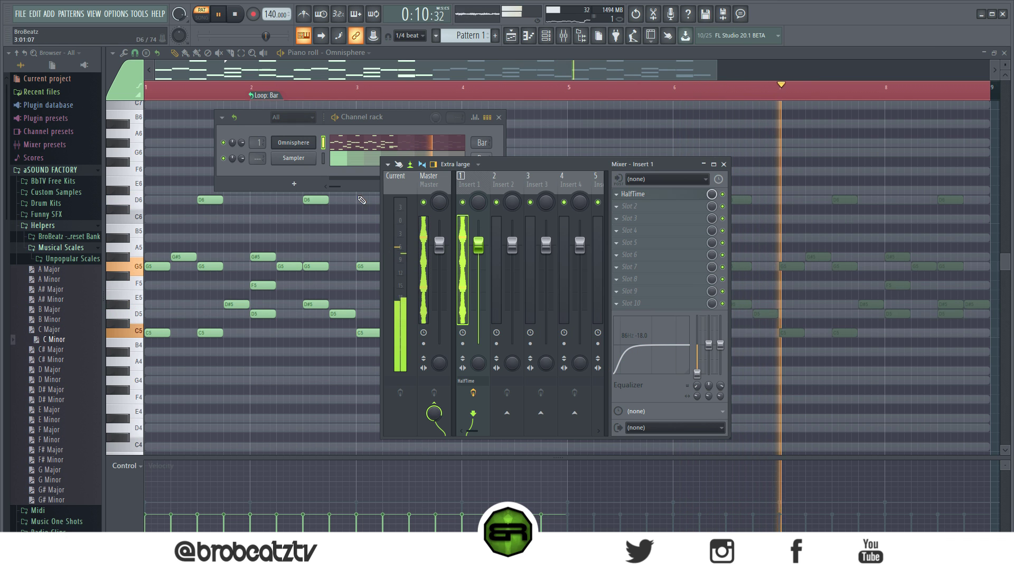
{"action": "left_click", "coordinate": [264, 117]}
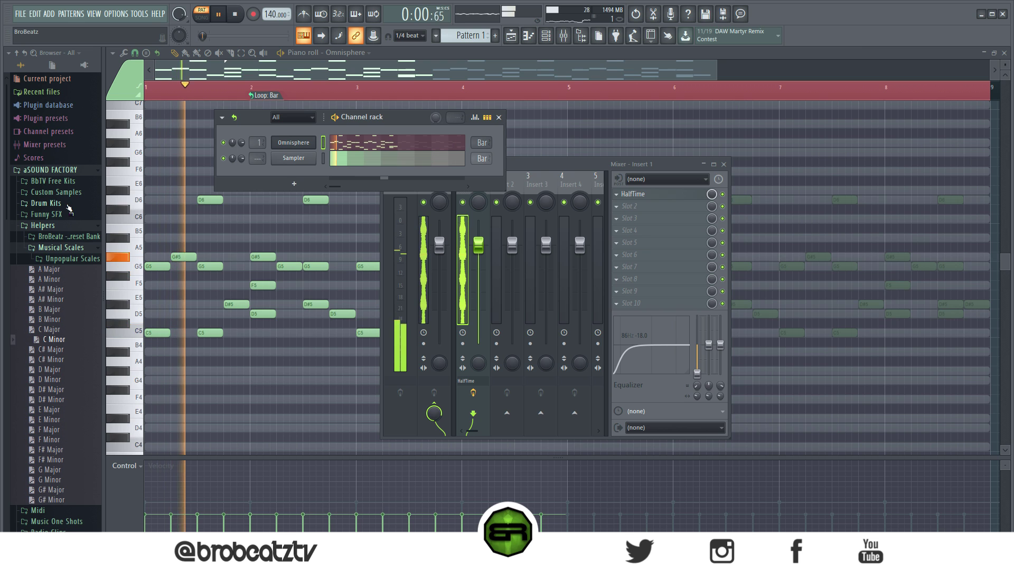
Set the project tempo to 146 BPM and hide the mixer
{"action": "left_click_drag", "start_coordinate": [276, 14], "coordinate": [276, 8]}
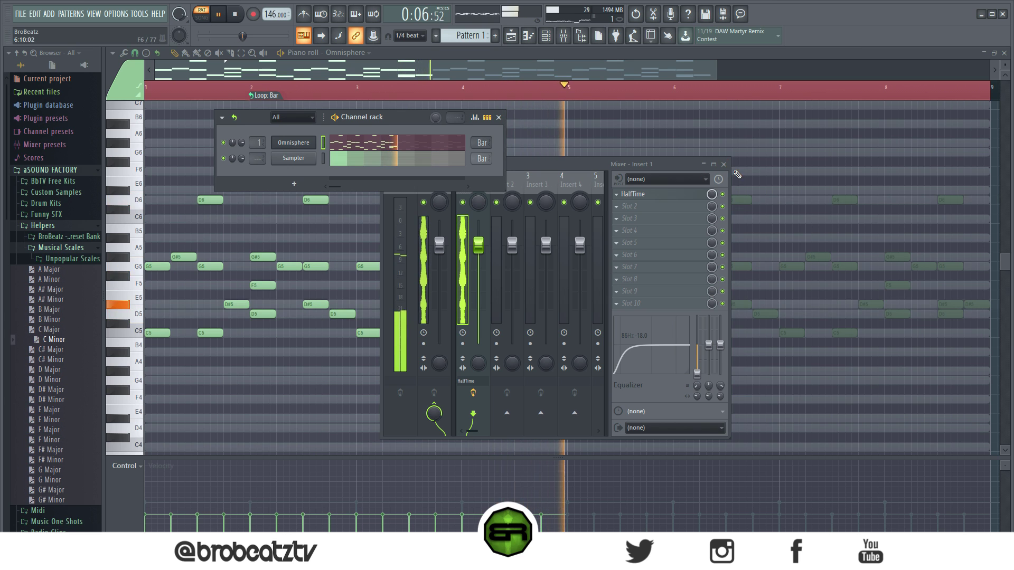
{"action": "key", "text": "F9"}
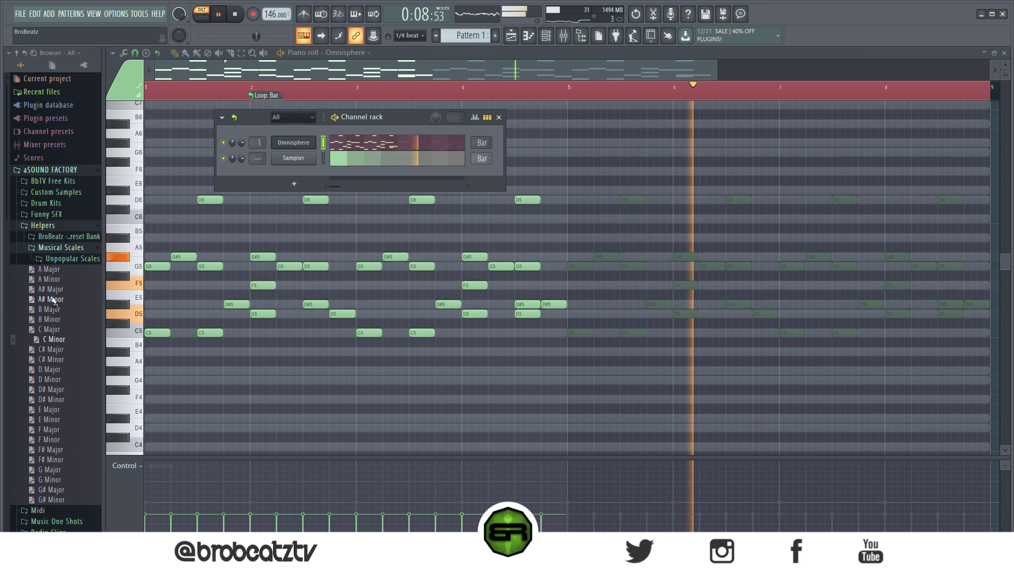
Add the {808} Boget sample from the last listed BroBeatz drum kit folder as a new channel
{"action": "left_click", "coordinate": [67, 205]}
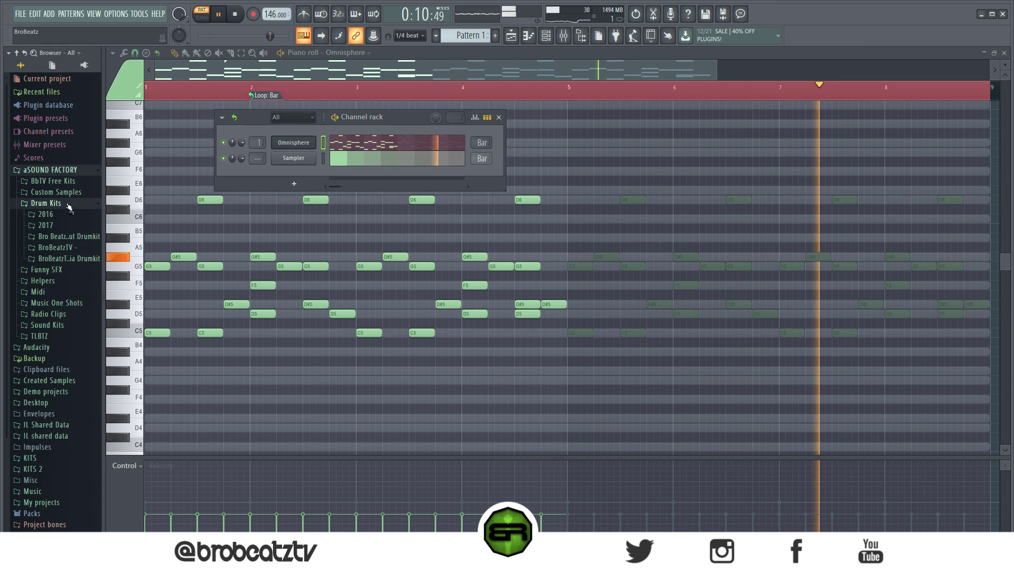
{"action": "left_click", "coordinate": [68, 258]}
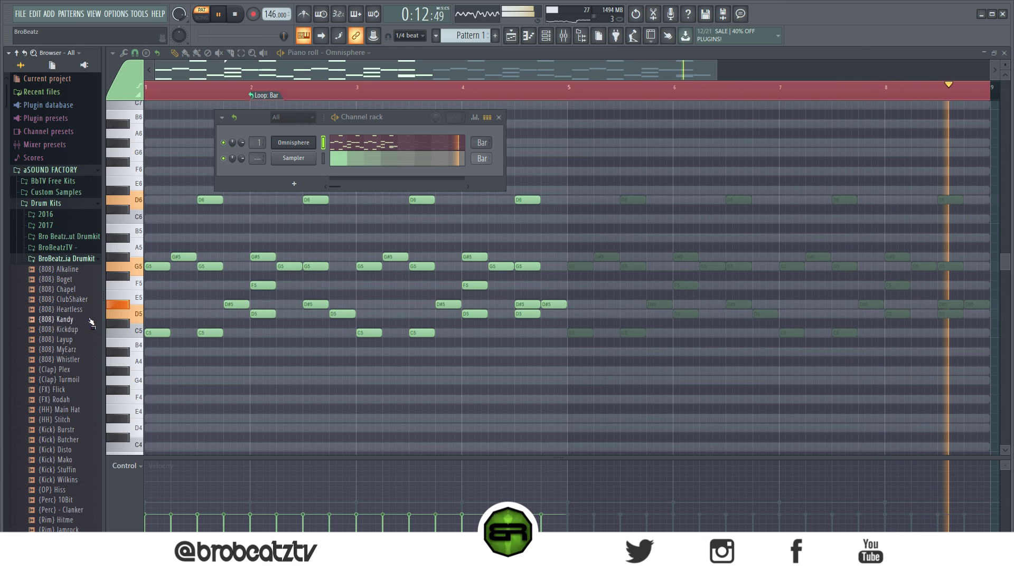
{"action": "left_click_drag", "start_coordinate": [59, 280], "coordinate": [295, 182]}
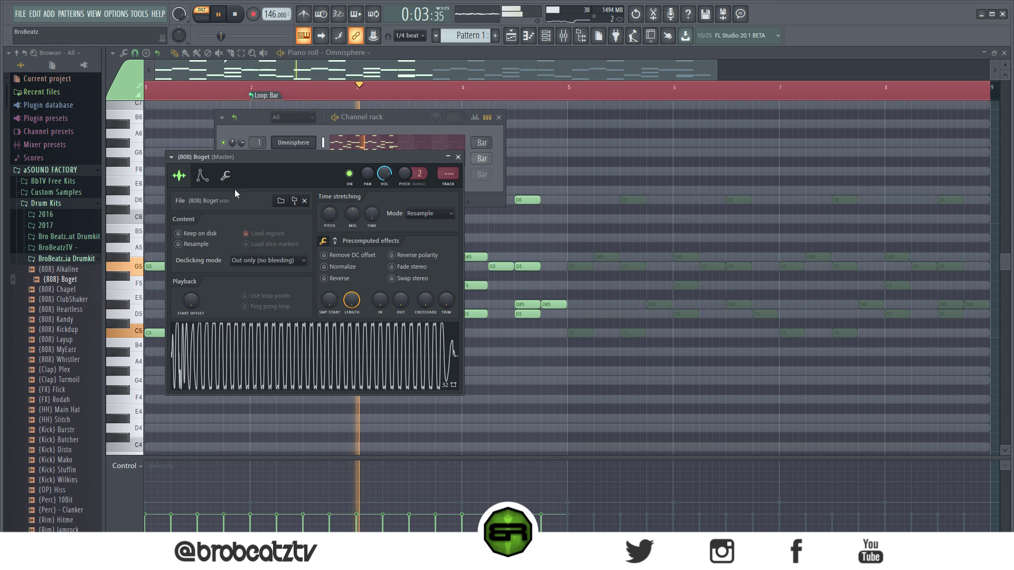
Turn on Cut self for the {808} Boget channel and close its settings
{"action": "left_click", "coordinate": [226, 176]}
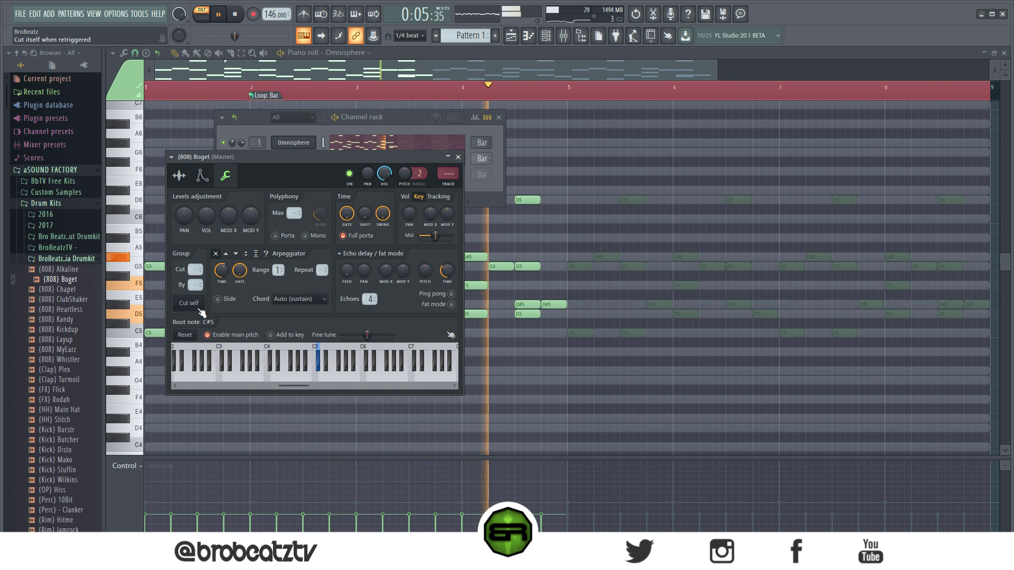
{"action": "left_click", "coordinate": [202, 313]}
{"action": "left_click", "coordinate": [360, 114]}
{"action": "left_click", "coordinate": [461, 223]}
{"action": "left_click", "coordinate": [457, 157]}
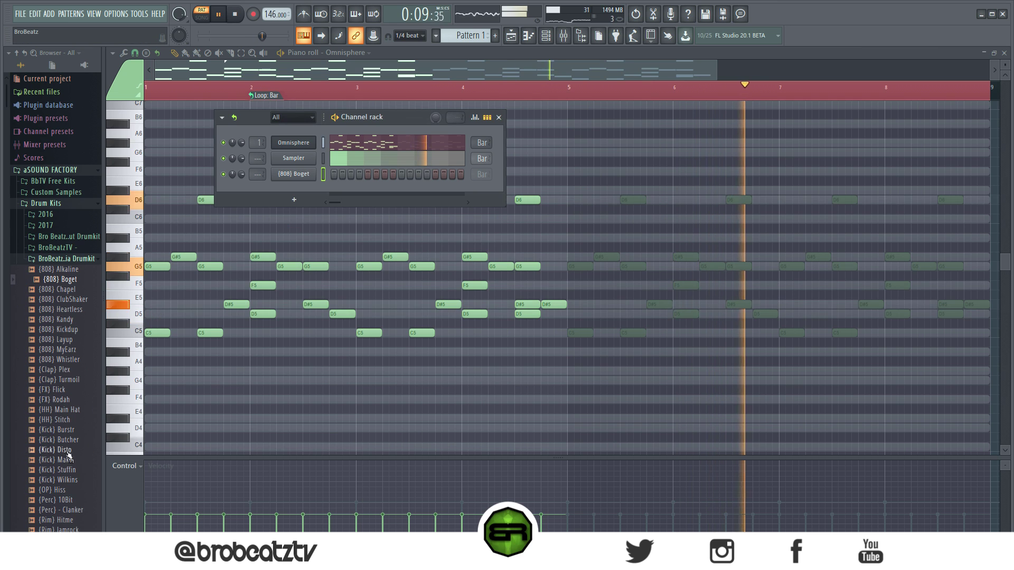
Add the {Snare} SadHit sample from the drum kit as a new channel and adjust its sample start
{"action": "scroll", "coordinate": [69, 456], "scroll_direction": "down", "scroll_amount": 4}
{"action": "left_click_drag", "start_coordinate": [69, 460], "coordinate": [312, 194]}
{"action": "left_click", "coordinate": [293, 189]}
{"action": "left_click_drag", "start_coordinate": [343, 315], "coordinate": [344, 320]}
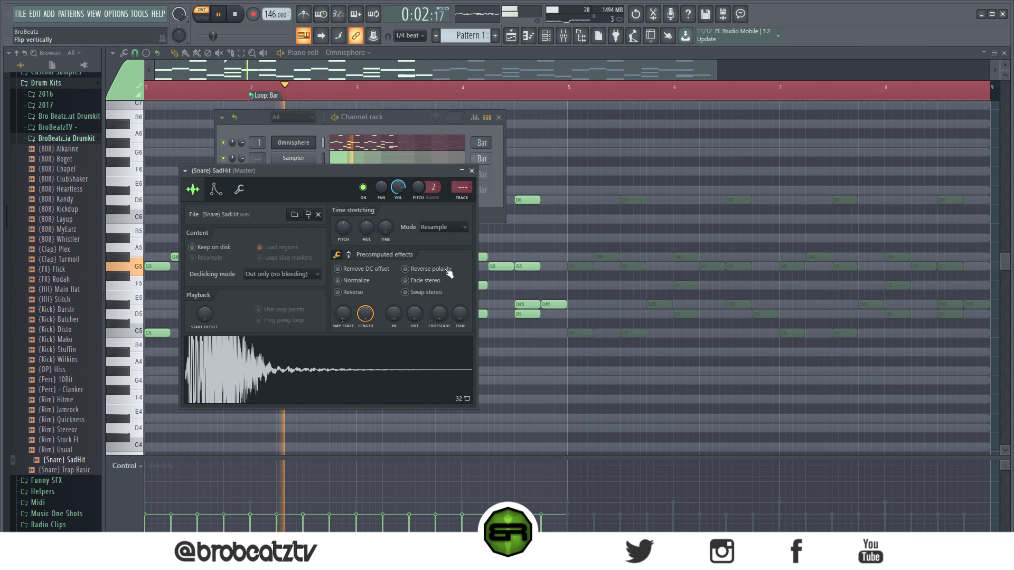
Close the snare's settings, place a snare hit on step 9, and stop playback
{"action": "left_click", "coordinate": [472, 170]}
{"action": "left_click", "coordinate": [402, 190]}
{"action": "key", "text": "space"}
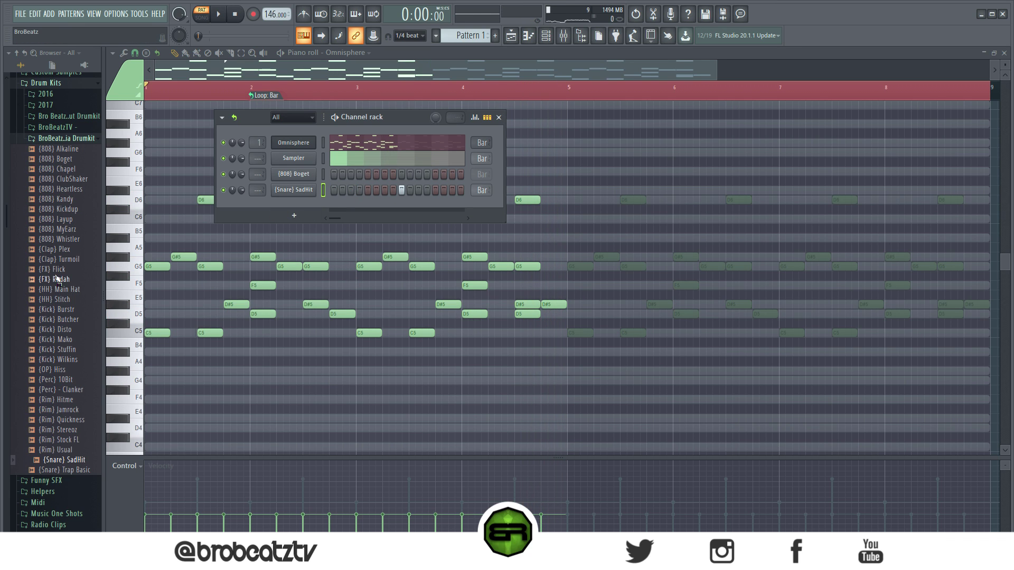
Add the {HH} Stitch hi-hat sample as a new channel with a fade-out and play the pattern
{"action": "left_click_drag", "start_coordinate": [283, 229], "coordinate": [284, 229]}
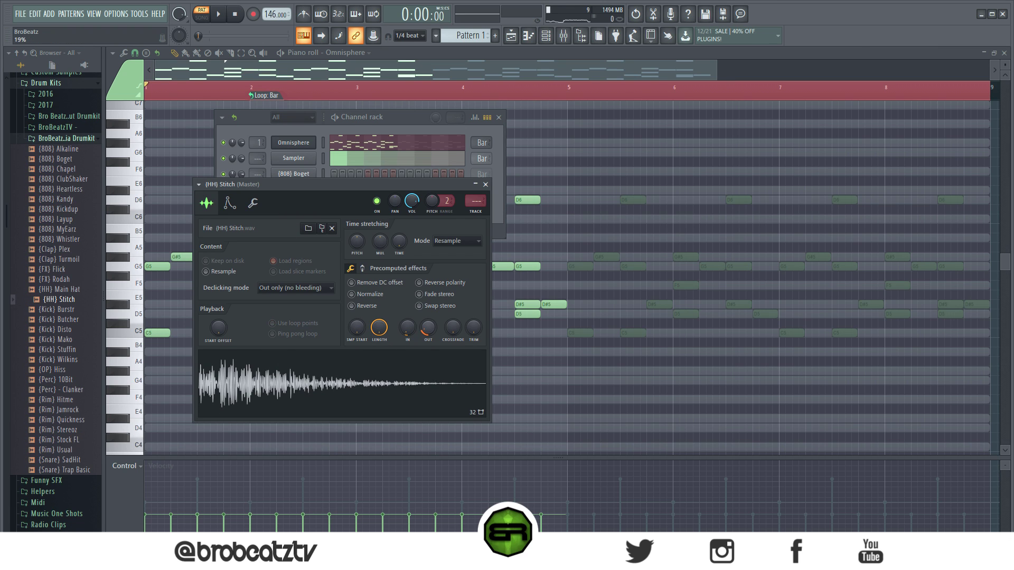
{"action": "left_click", "coordinate": [485, 185]}
{"action": "key", "text": "space"}
Widen the channel rack to show more steps and increase the {Snare} SadHit sample's fade-out
{"action": "left_click_drag", "start_coordinate": [505, 238], "coordinate": [873, 295]}
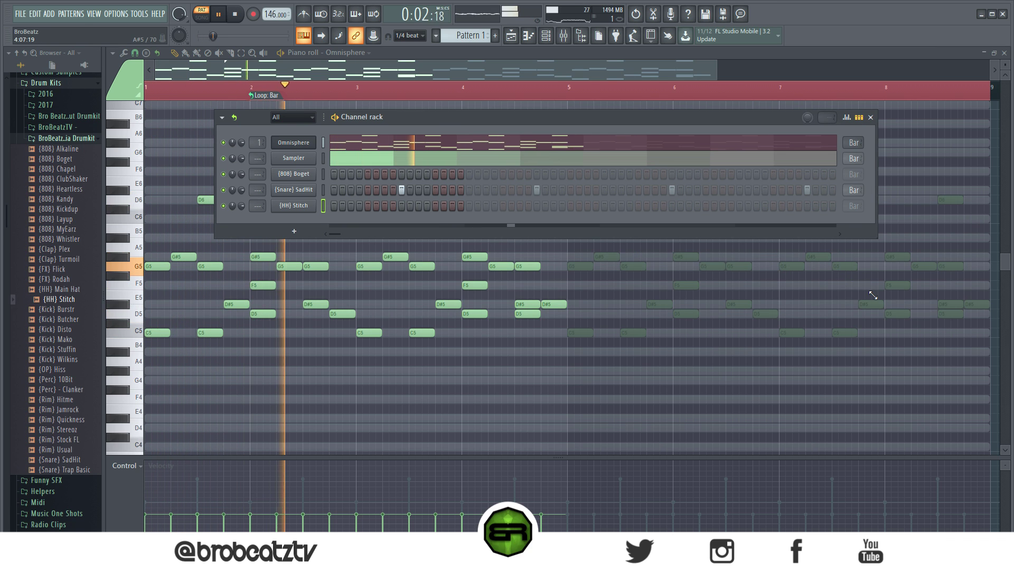
{"action": "left_click", "coordinate": [294, 190]}
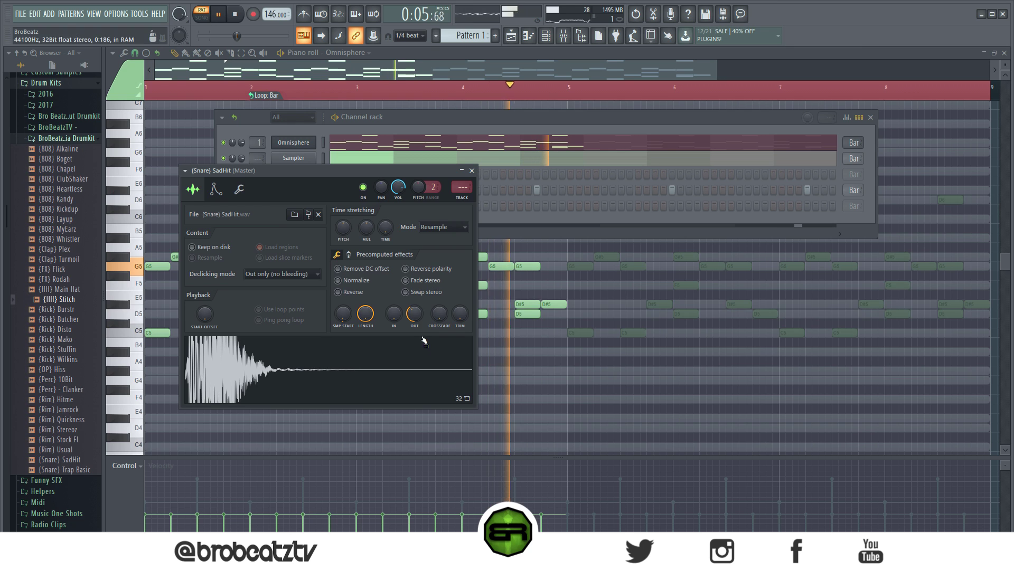
{"action": "left_click_drag", "start_coordinate": [415, 317], "coordinate": [415, 314]}
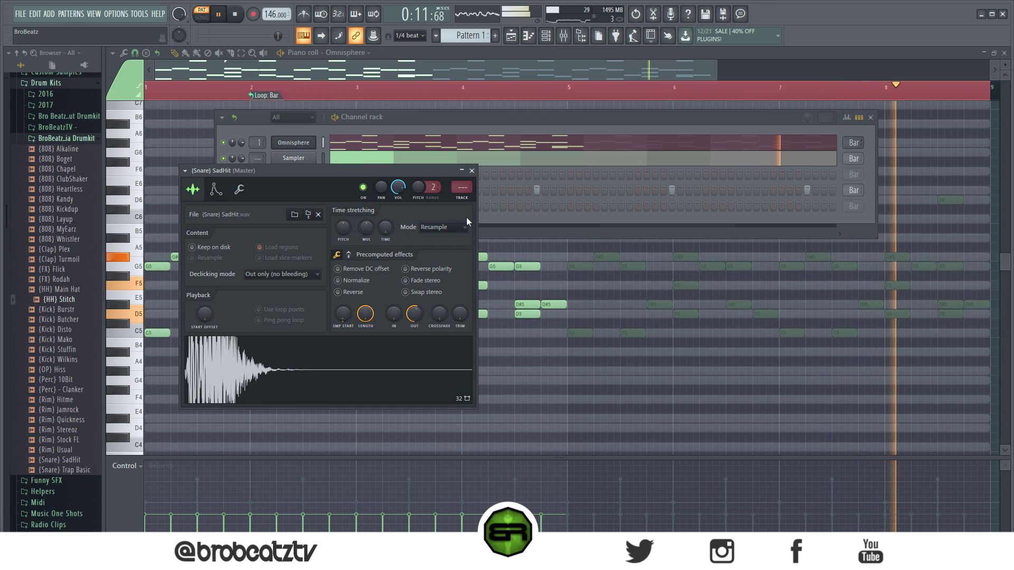
{"action": "left_click", "coordinate": [472, 170]}
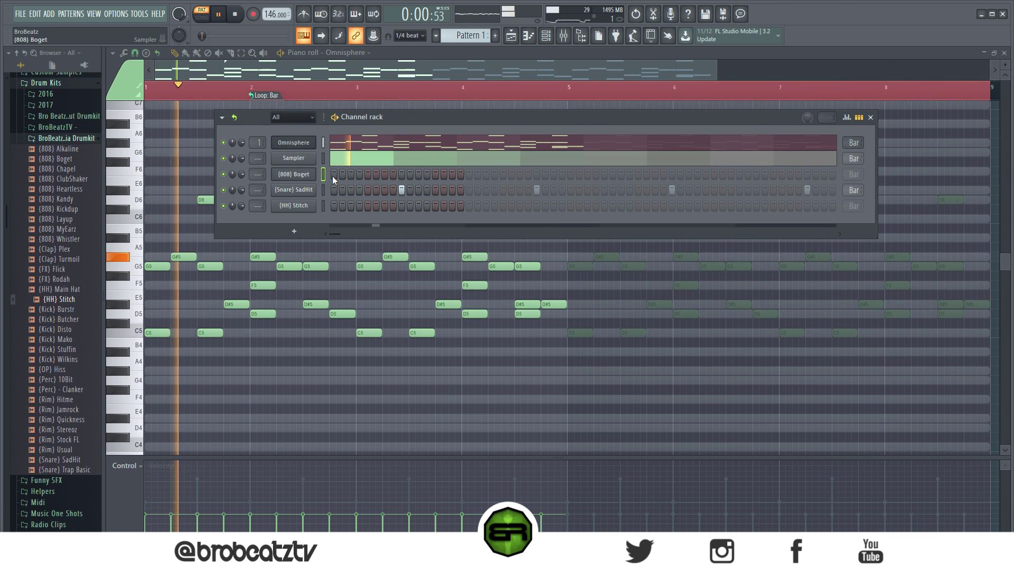
In the {808} Boget piano roll, draw bar 1 notes: C5 on steps 1, 7 and 13, A#4 on step 11, D5 on step 15
{"action": "key", "text": "space"}
{"action": "key", "text": "F7"}
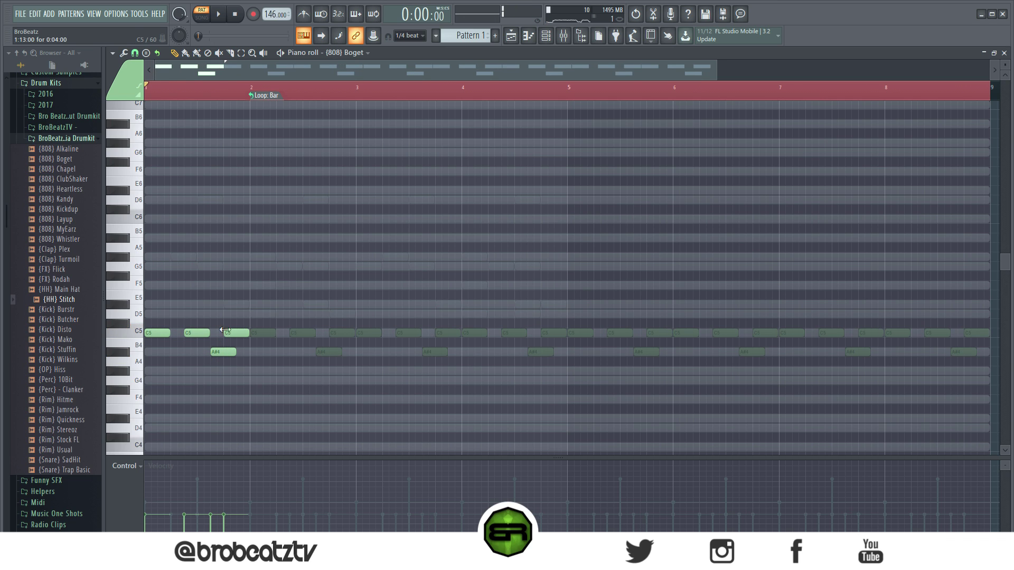
{"action": "left_click", "coordinate": [235, 314]}
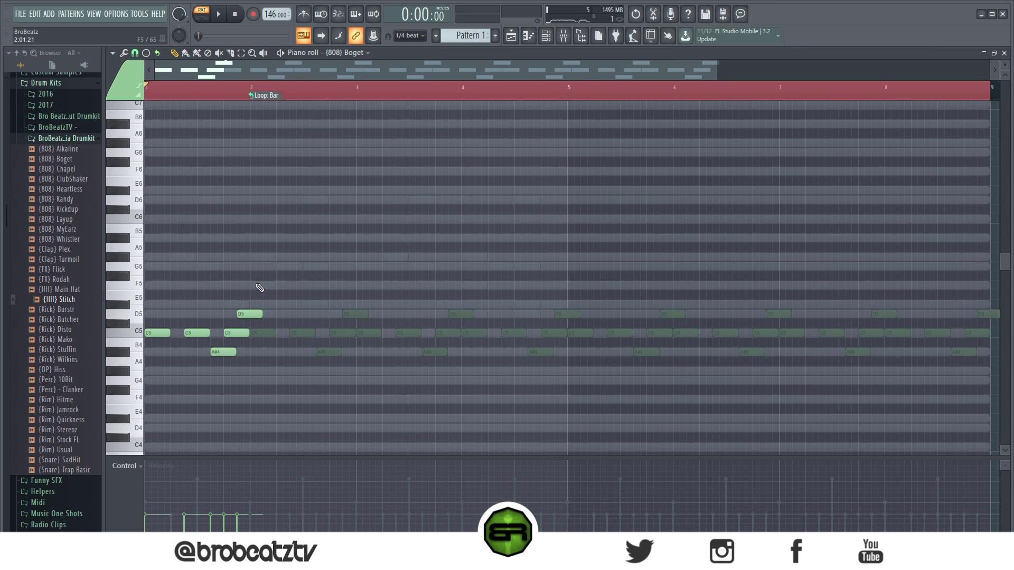
Transpose all the 808 notes up one octave and deselect them
{"action": "key", "text": "ctrl+a"}
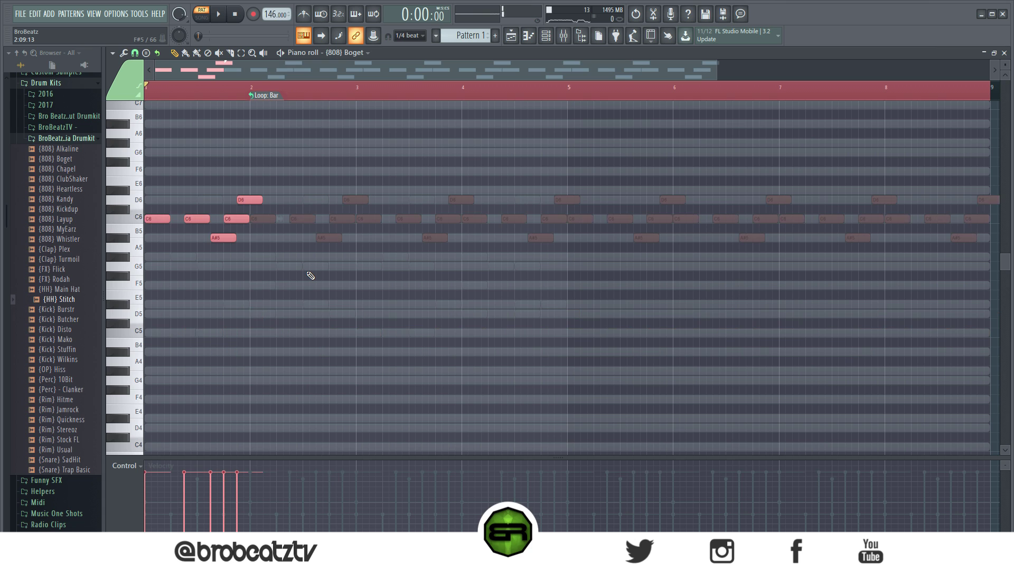
{"action": "key", "text": "ctrl+Up"}
{"action": "scroll", "coordinate": [310, 285], "scroll_direction": "up", "scroll_amount": 3}
{"action": "left_click", "coordinate": [228, 353]}
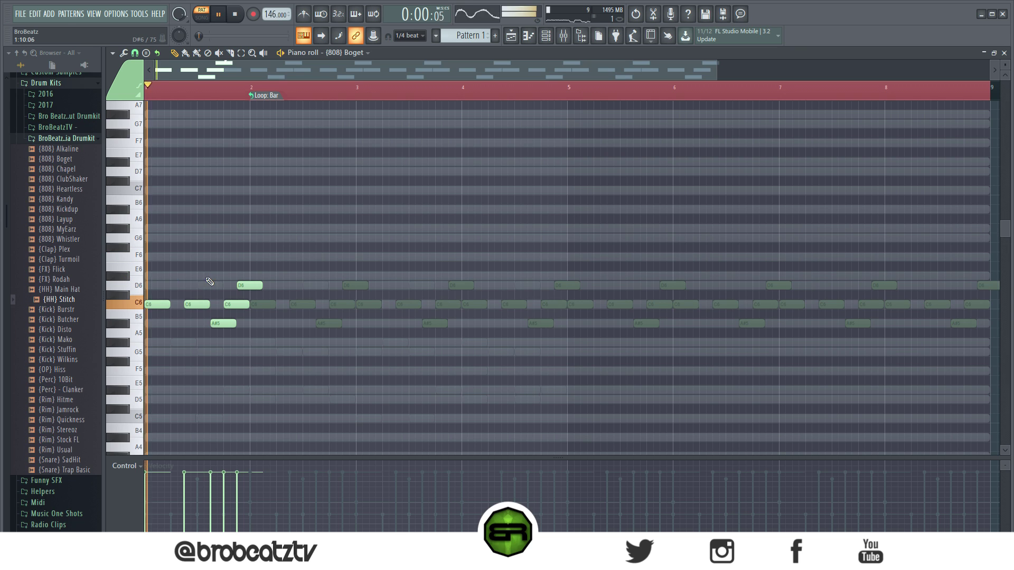
Audition the 808 pattern and delete its A#5 note in bar 1
{"action": "key", "text": "space"}
{"action": "right_click", "coordinate": [225, 323]}
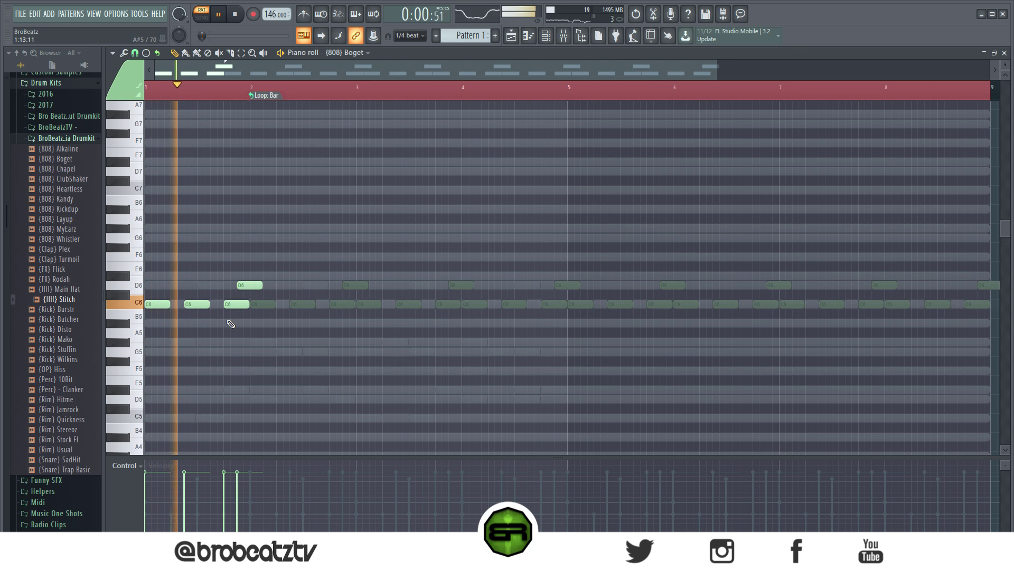
Raise the D6 note to D#6, continue the 808 line through bar 2 with F6, D#6 and D6 notes, and shorten all notes
{"action": "key", "text": "space"}
{"action": "left_click_drag", "start_coordinate": [250, 285], "coordinate": [255, 275]}
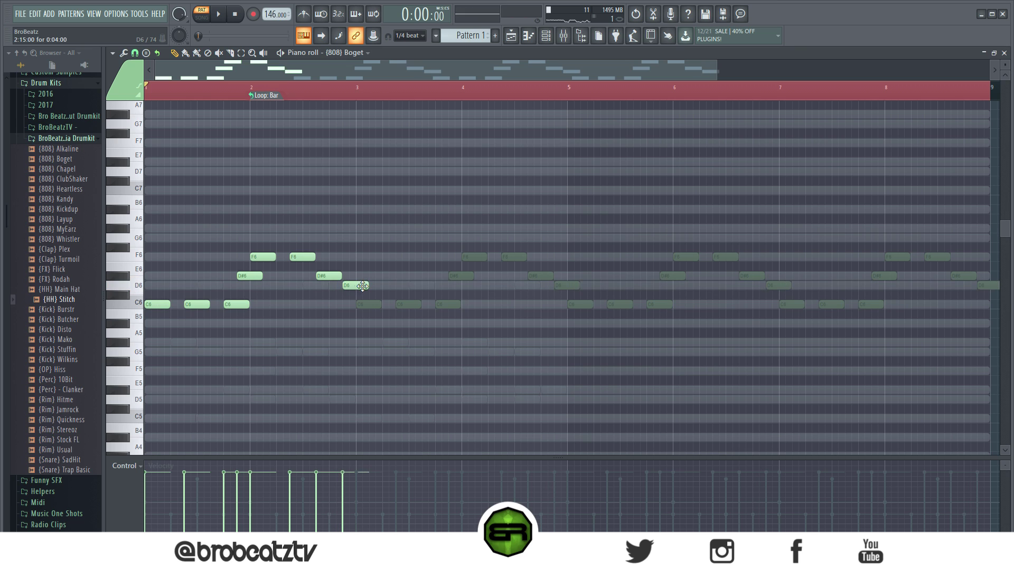
{"action": "key", "text": "ctrl+a"}
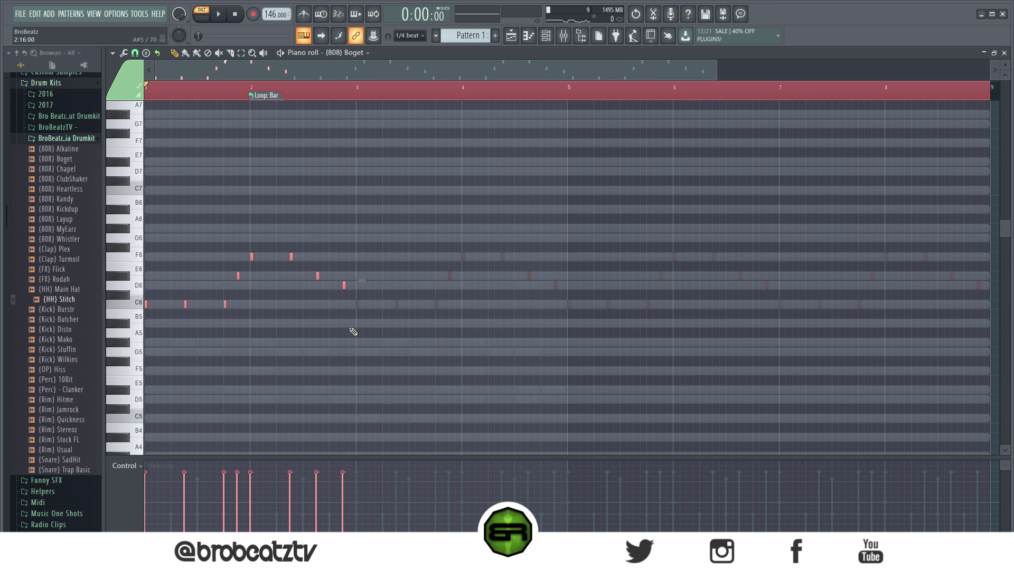
{"action": "key", "text": "ctrl+d"}
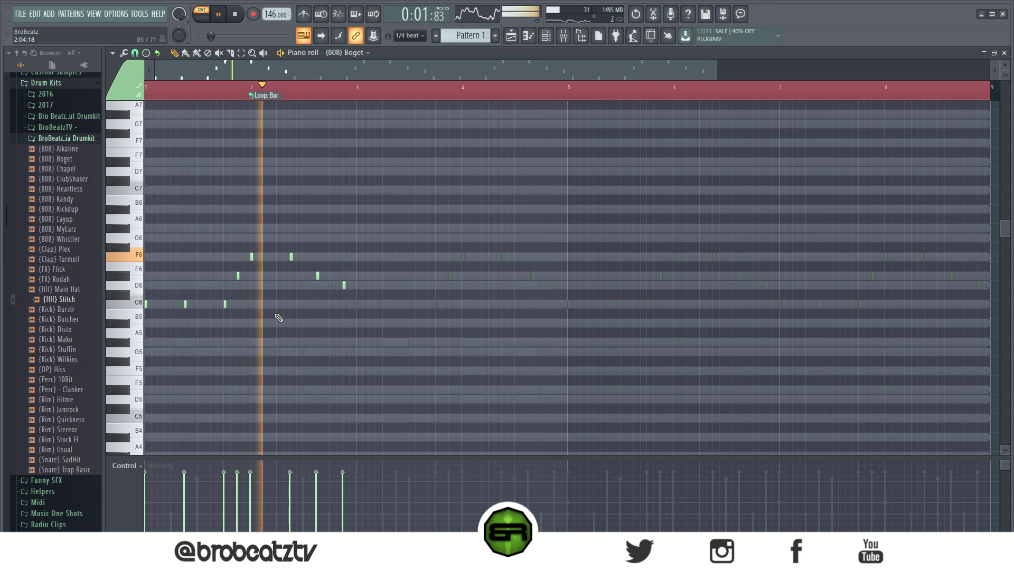
Move the third C6, the first D#6 and both F6 notes two steps earlier, and delete the D6 note ending bar 2
{"action": "left_click_drag", "start_coordinate": [248, 234], "coordinate": [226, 306]}
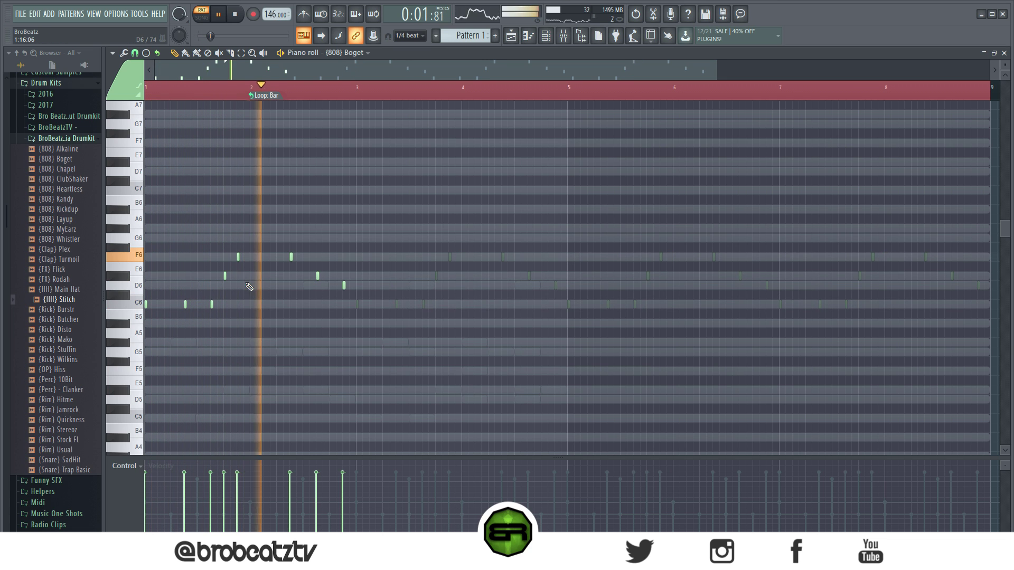
{"action": "key", "text": "space"}
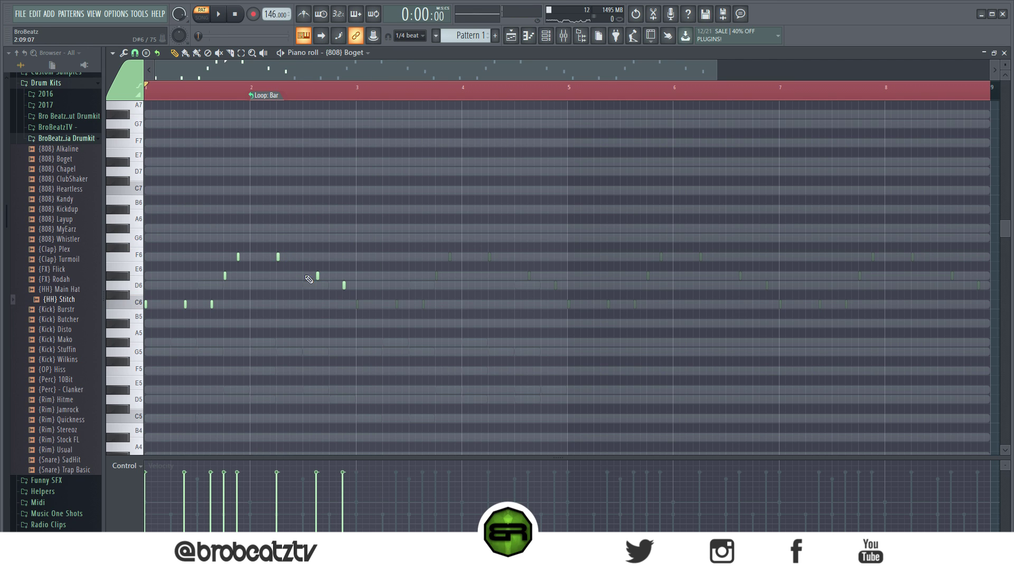
{"action": "key", "text": "space"}
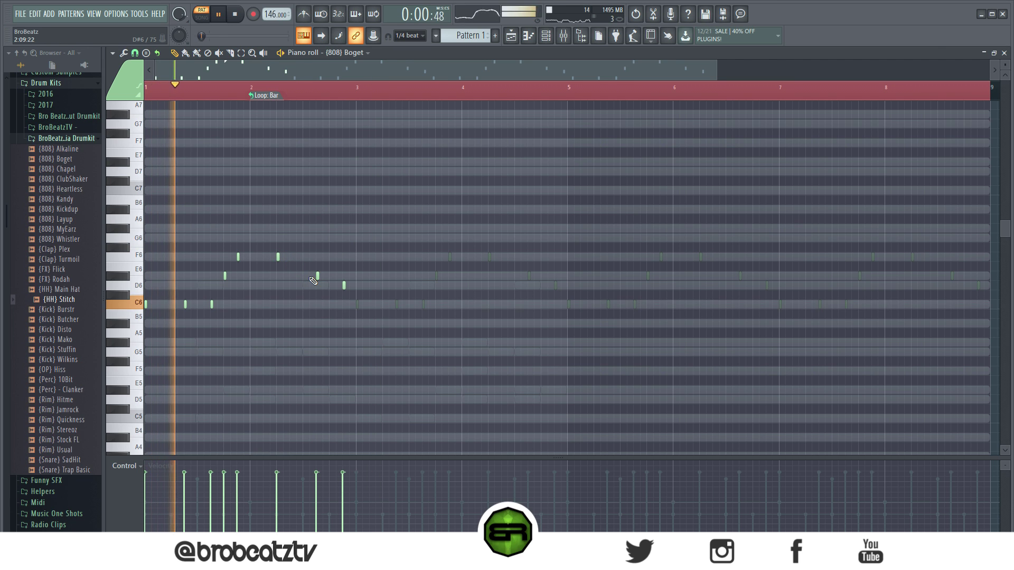
{"action": "right_click", "coordinate": [345, 286]}
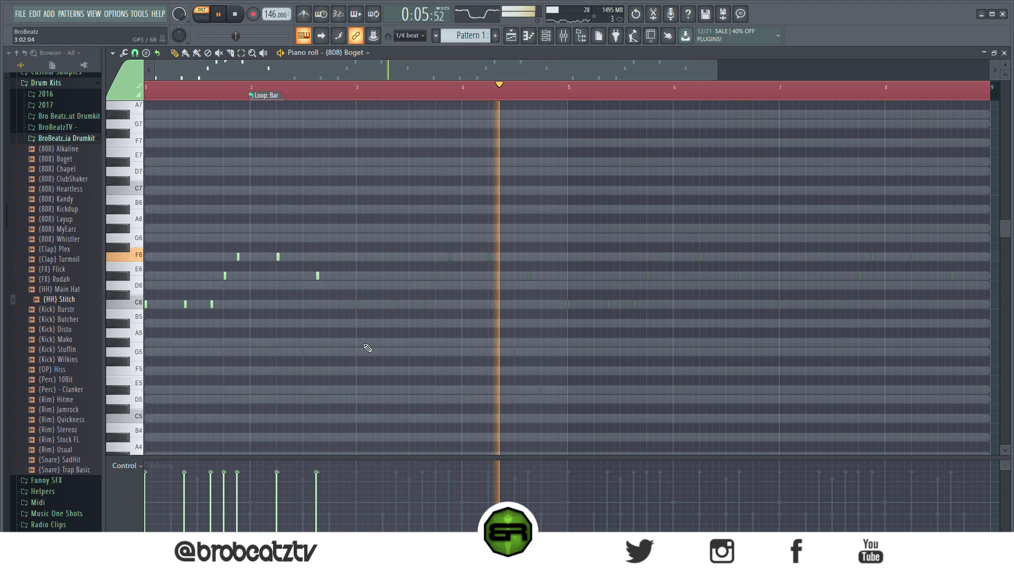
Duplicate the two-bar 808 pattern into bars 3 and 4 and add a D6 note near the end of bar 4
{"action": "key", "text": "ctrl+a"}
{"action": "key", "text": "ctrl+b"}
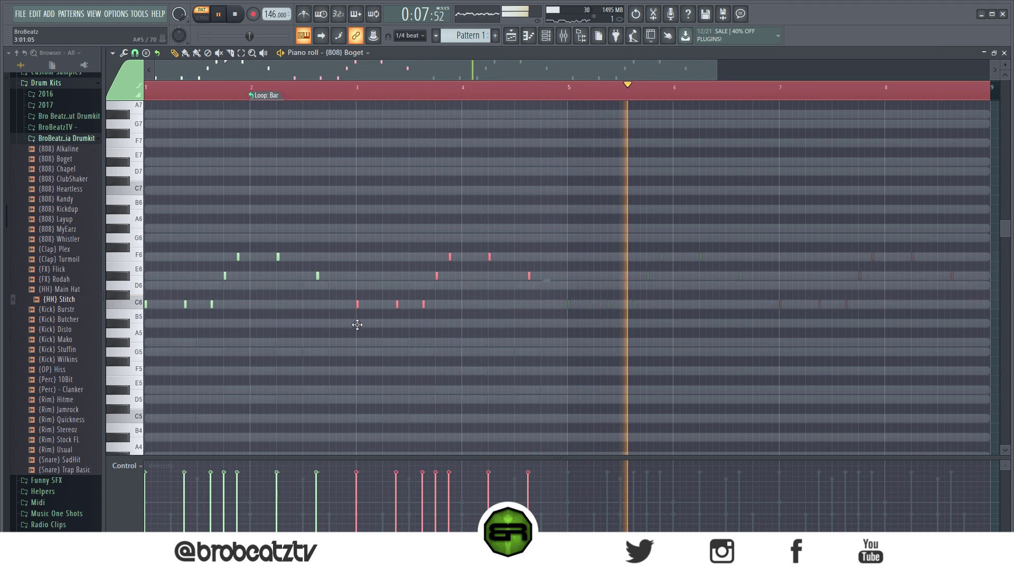
{"action": "left_click", "coordinate": [556, 286]}
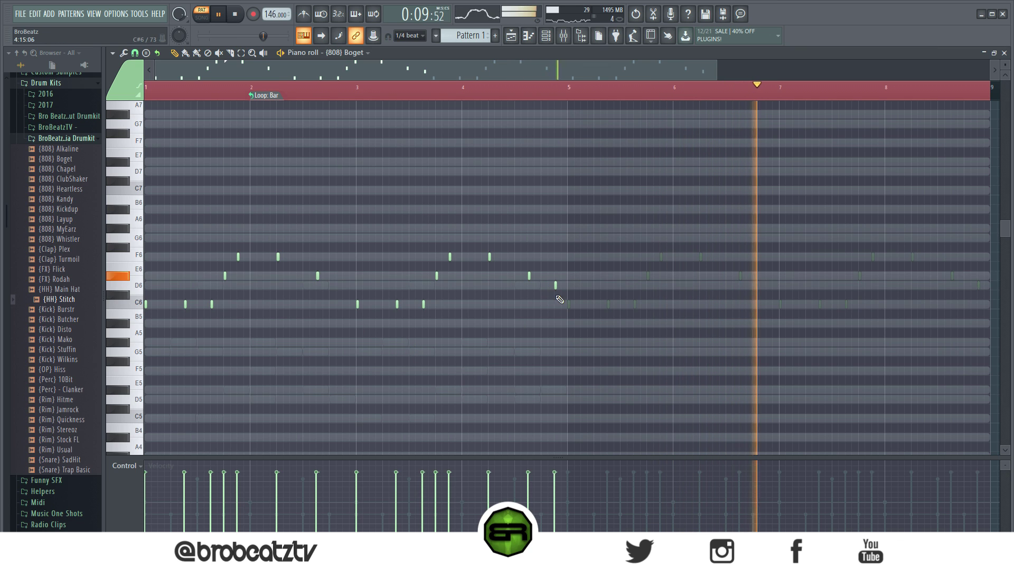
{"action": "key", "text": "ctrl+a"}
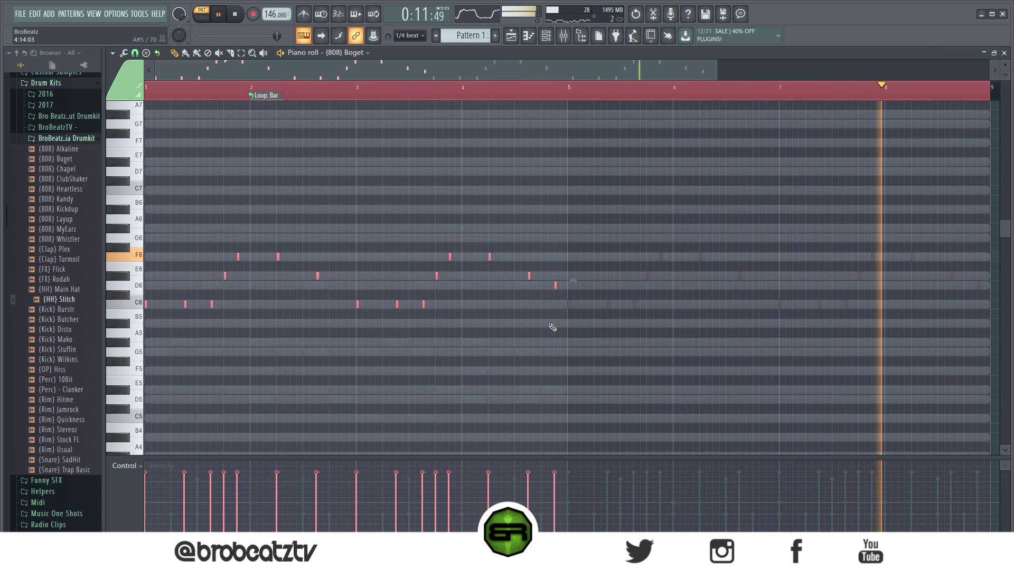
Fill the {HH} Stitch channel with hits on every second step and open its piano roll
{"action": "left_click", "coordinate": [546, 41]}
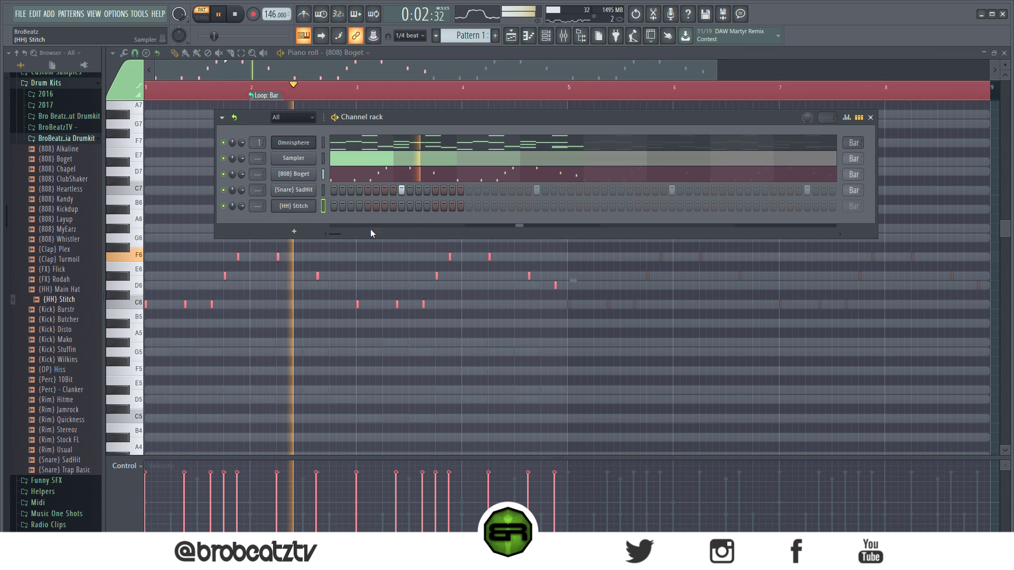
{"action": "key", "text": "ctrl+v"}
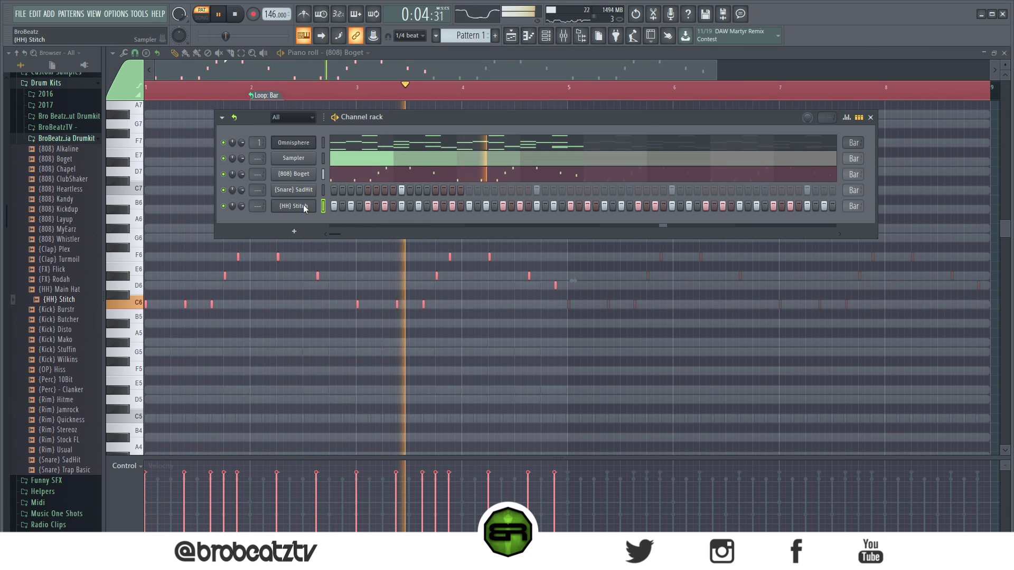
{"action": "left_click", "coordinate": [293, 206]}
{"action": "scroll", "coordinate": [335, 280], "scroll_direction": "down", "scroll_amount": 4}
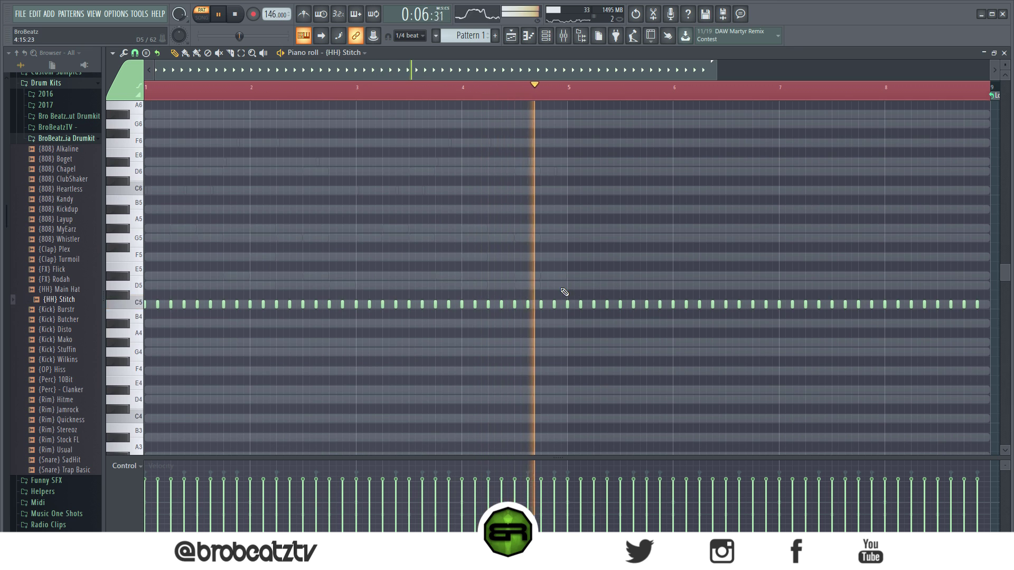
Delete all hi-hat notes from bar 5 onward and save the project
{"action": "left_click_drag", "start_coordinate": [564, 287], "coordinate": [996, 328]}
{"action": "key", "text": "Delete"}
{"action": "key", "text": "ctrl+s"}
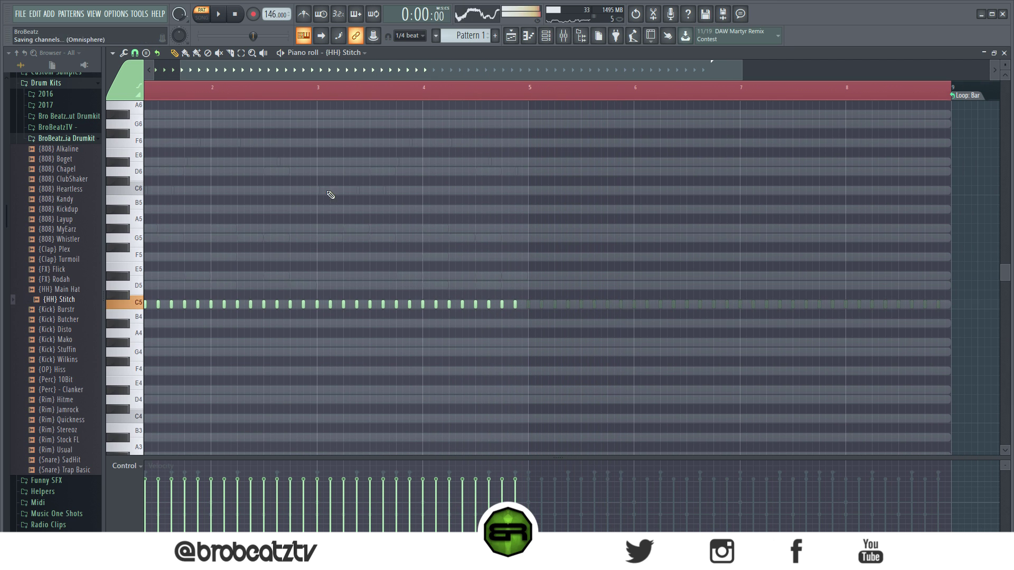
Lower the velocity of all remaining hi-hat notes together, deselect them and audition the pattern
{"action": "scroll", "coordinate": [199, 86], "scroll_direction": "up", "scroll_amount": 3}
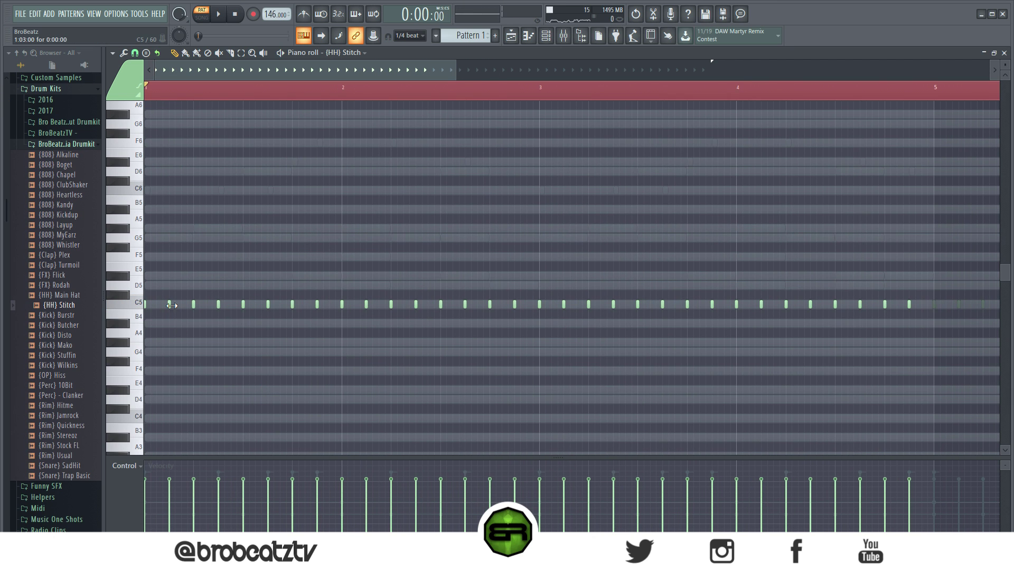
{"action": "key", "text": "ctrl+a"}
{"action": "key", "text": "space"}
{"action": "left_click", "coordinate": [293, 253]}
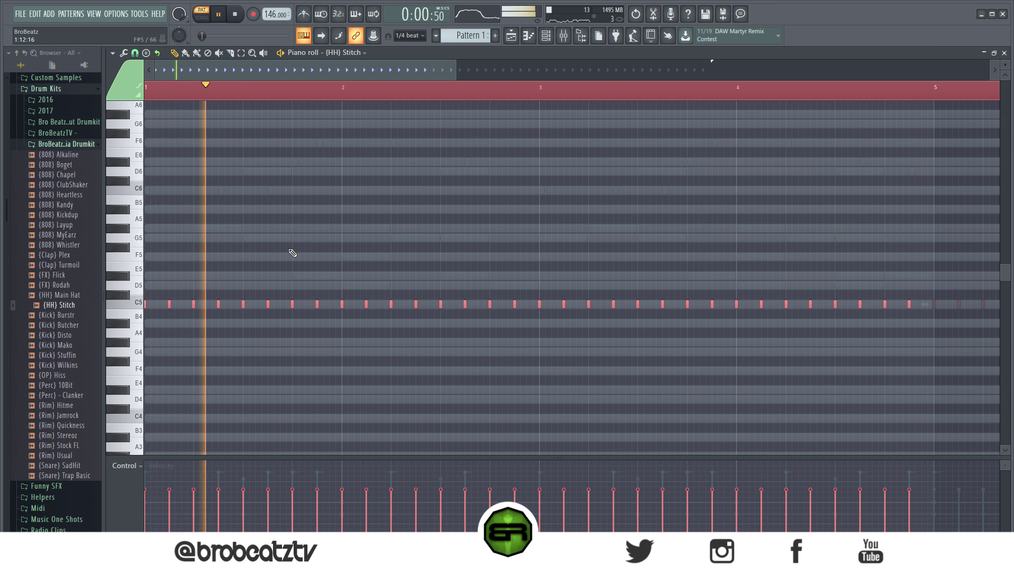
{"action": "key", "text": "space"}
{"action": "key", "text": "space"}
{"action": "left_click", "coordinate": [293, 373]}
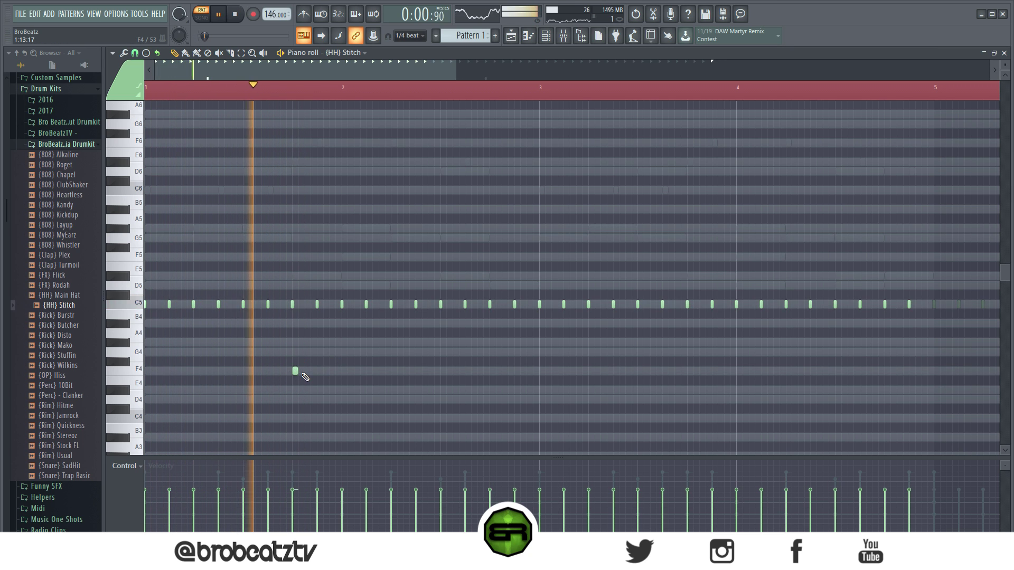
{"action": "key", "text": "space"}
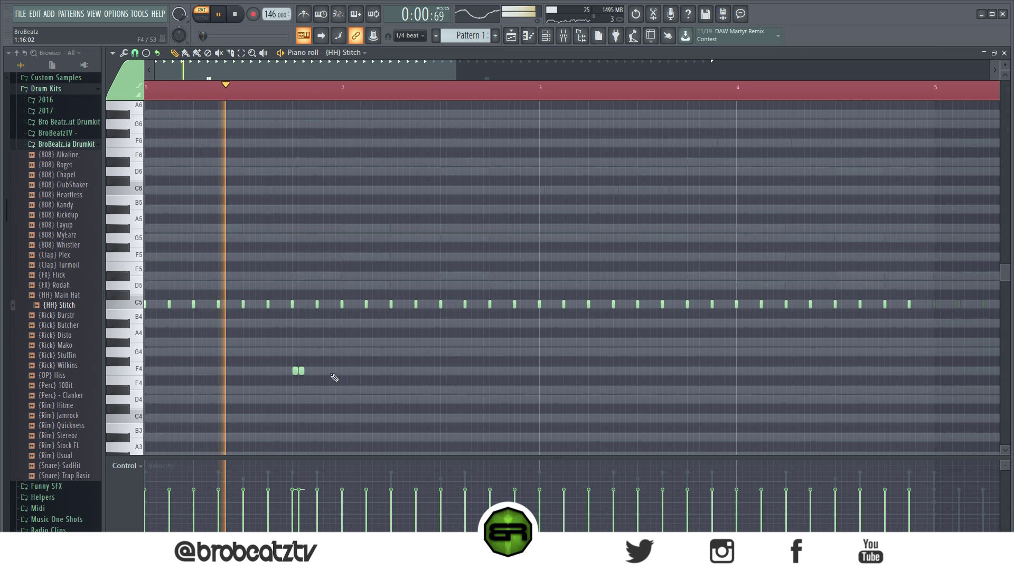
{"action": "key", "text": "space"}
{"action": "key", "text": "space"}
{"action": "right_click", "coordinate": [299, 371]}
Place an F4 hi-hat note on beat 2 of each of bars 1 to 4 and audition the pattern
{"action": "key", "text": "space"}
{"action": "left_click", "coordinate": [393, 371]}
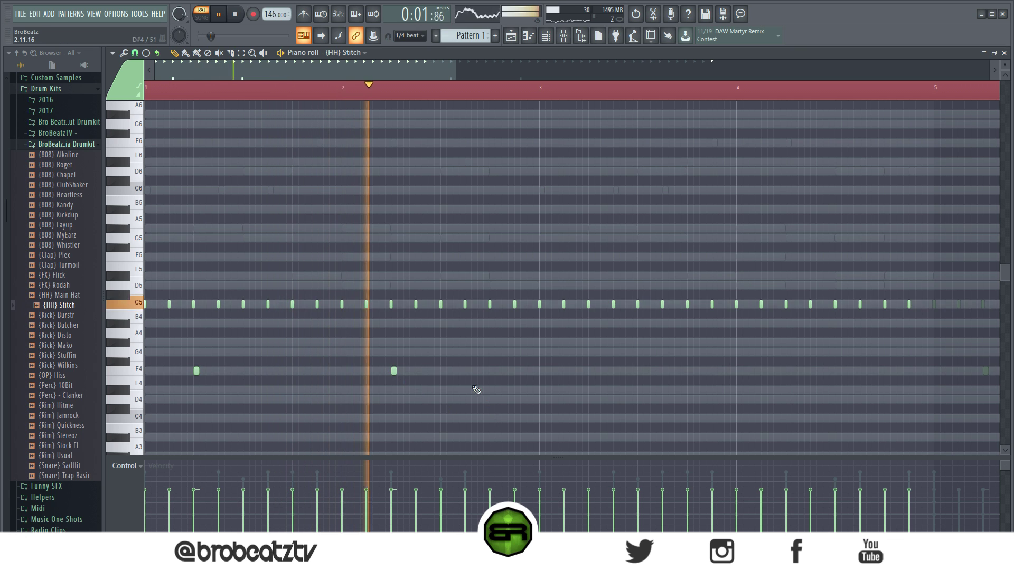
{"action": "left_click", "coordinate": [591, 370]}
{"action": "left_click", "coordinate": [789, 371]}
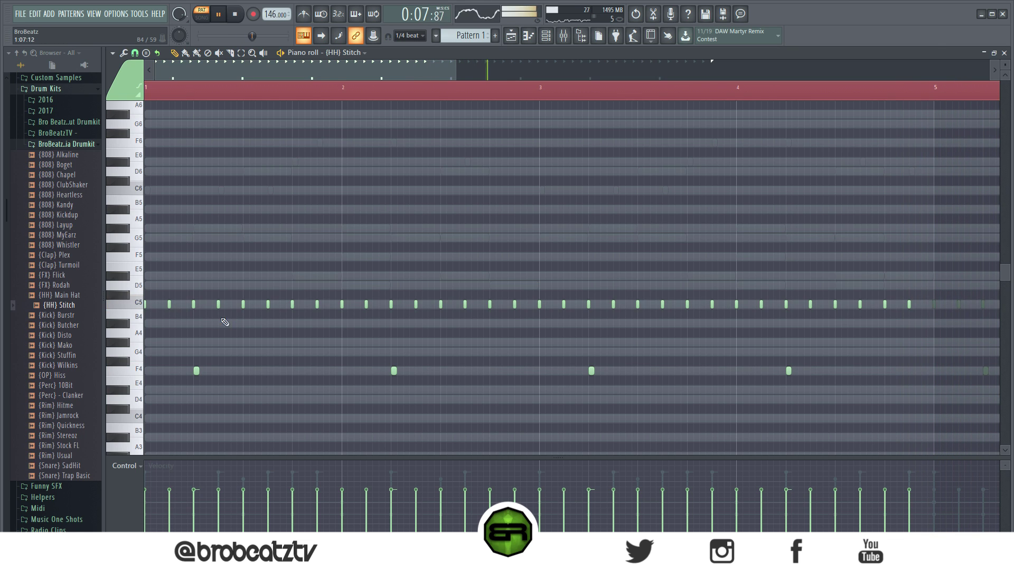
{"action": "key", "text": "space"}
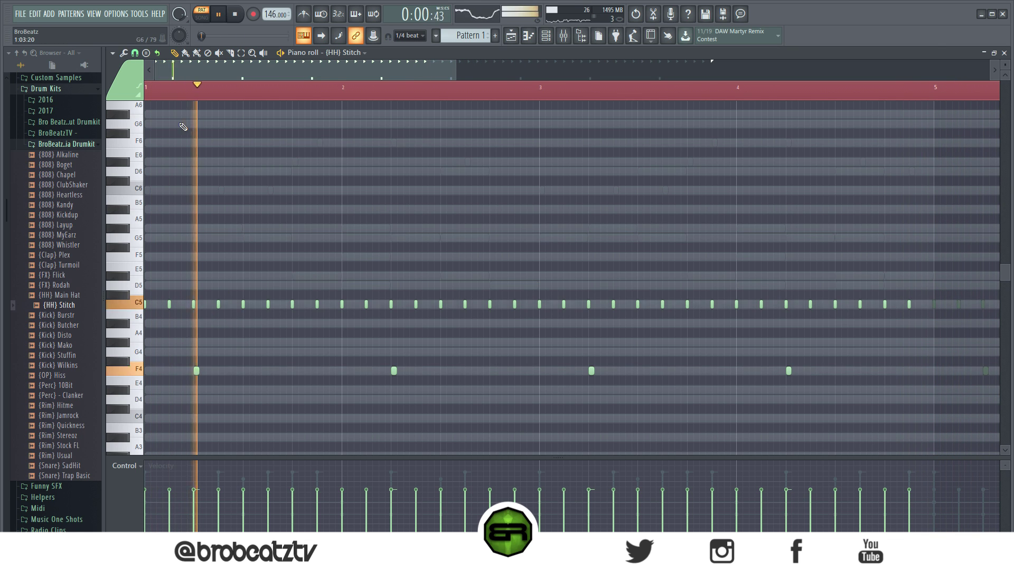
Try an extra C5 hi-hat hit half a step after beat 4 of bar 1
{"action": "left_click", "coordinate": [331, 305]}
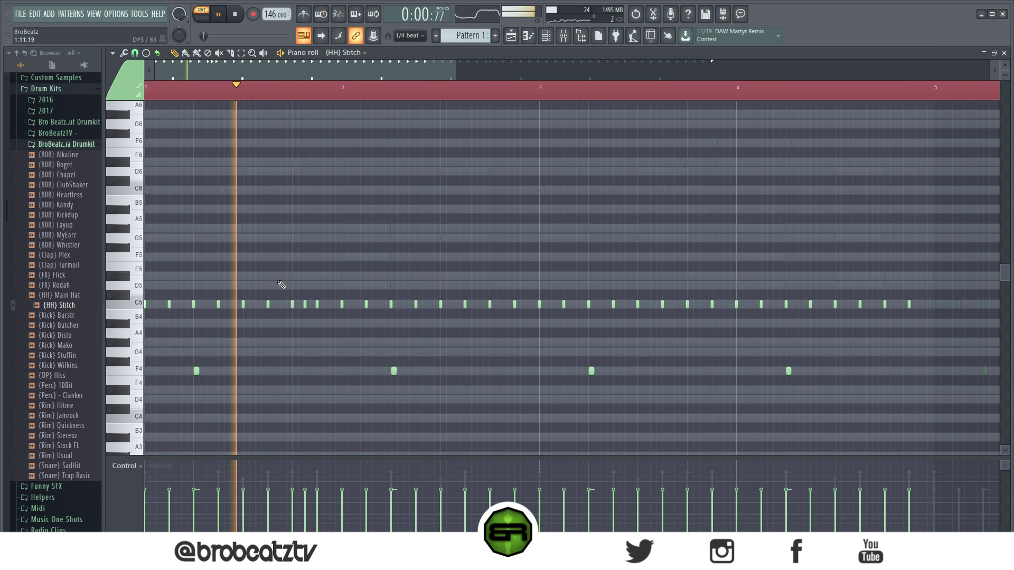
{"action": "key", "text": "space"}
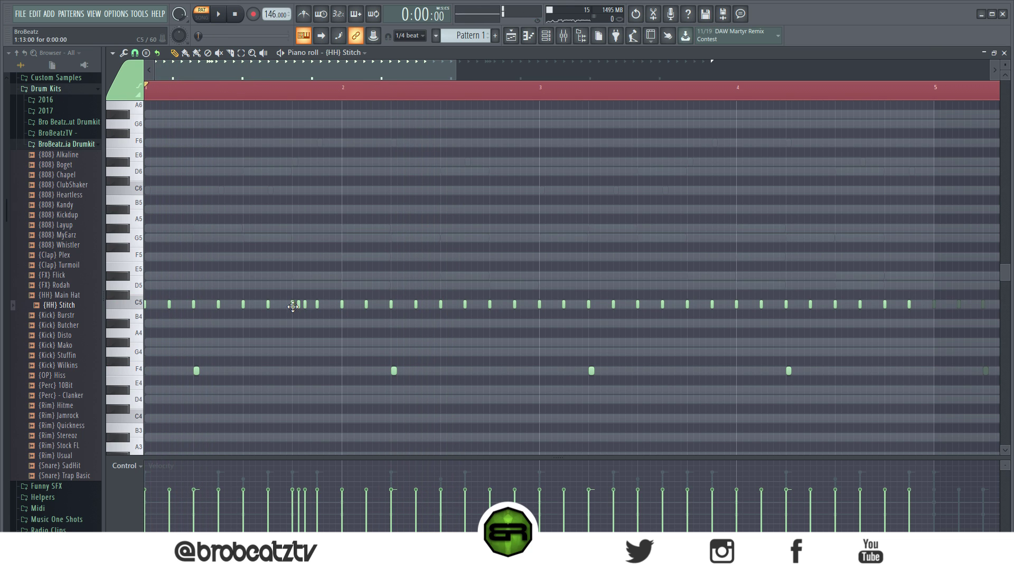
{"action": "key", "text": "space"}
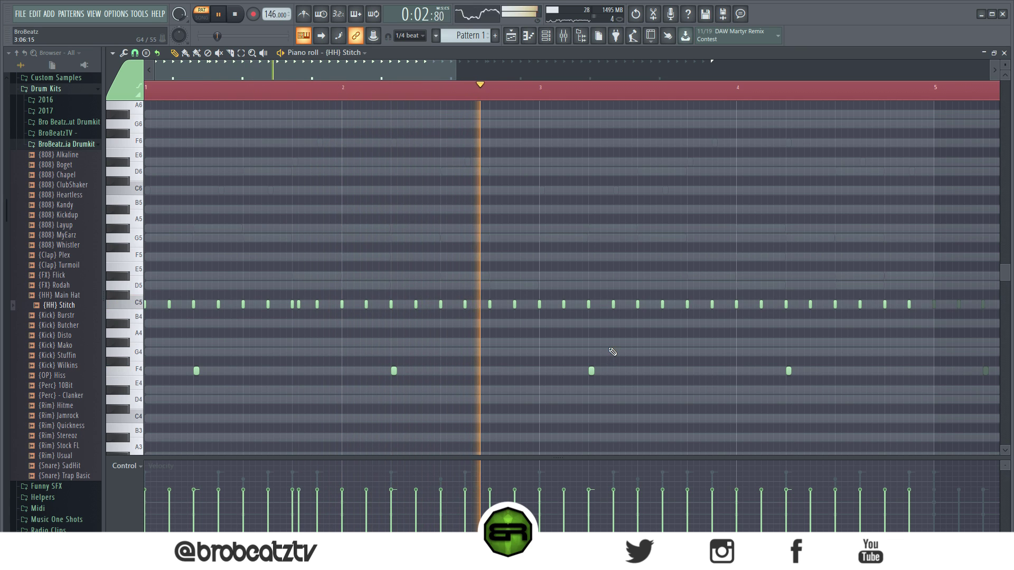
Test extra C5 hi-hat hits in bars 2 and 3, keeping only the one half a step after beat 4 of bar 2
{"action": "left_click", "coordinate": [693, 305]}
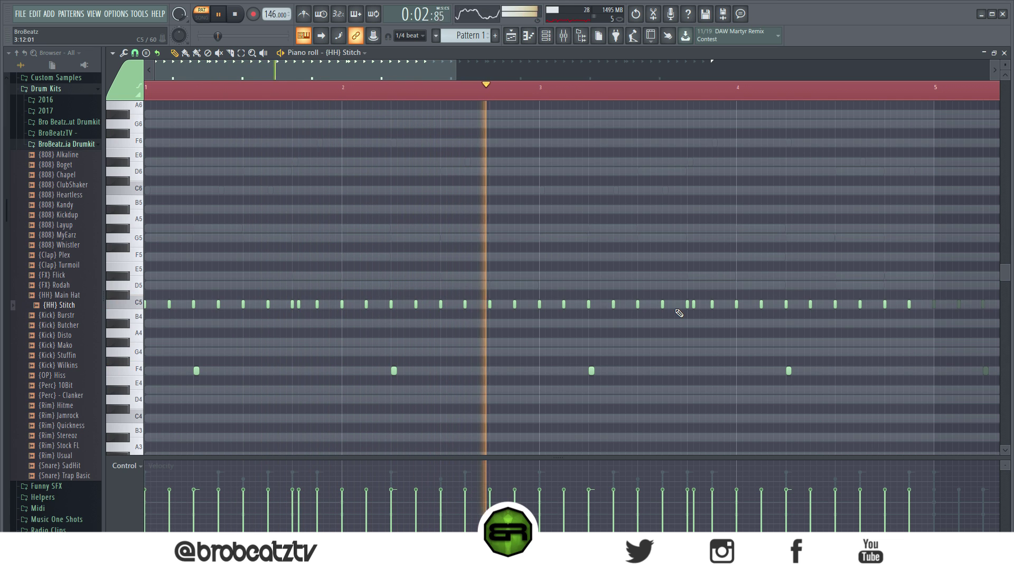
{"action": "key", "text": "space"}
{"action": "key", "text": "space"}
{"action": "left_click", "coordinate": [520, 304]}
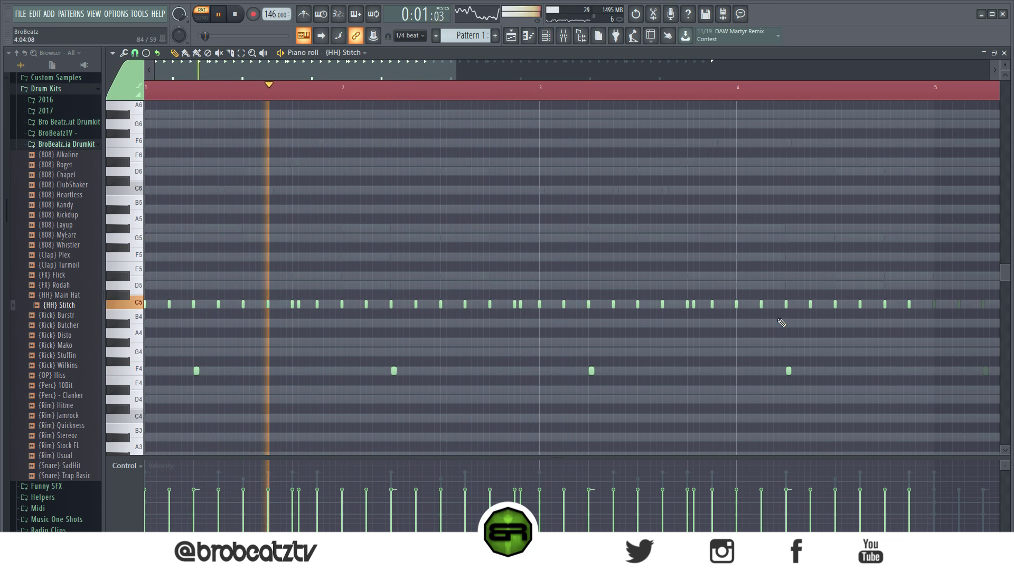
{"action": "right_click", "coordinate": [693, 305]}
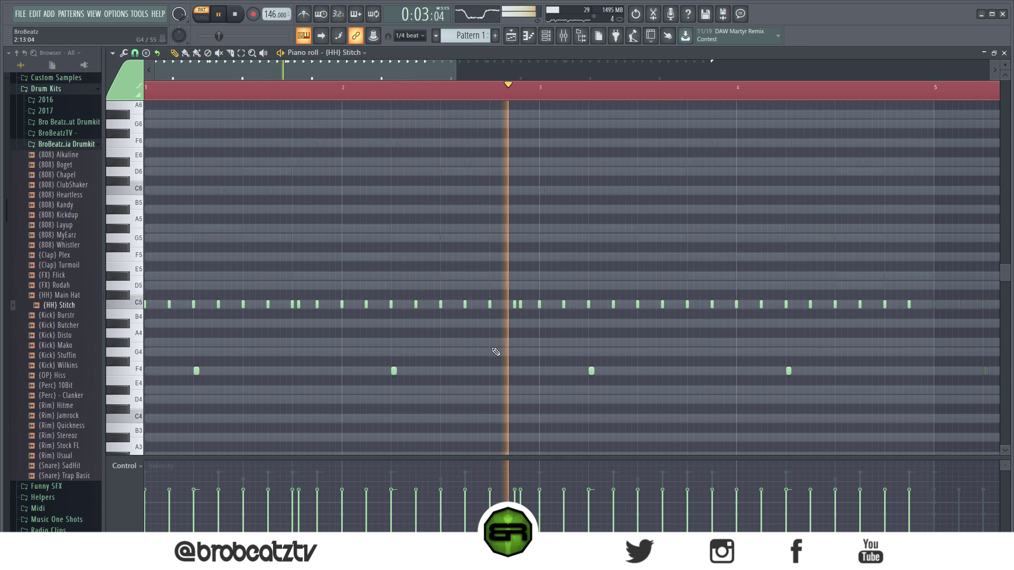
{"action": "key", "text": "space"}
{"action": "key", "text": "space"}
{"action": "left_click", "coordinate": [497, 304]}
{"action": "right_click", "coordinate": [520, 305]}
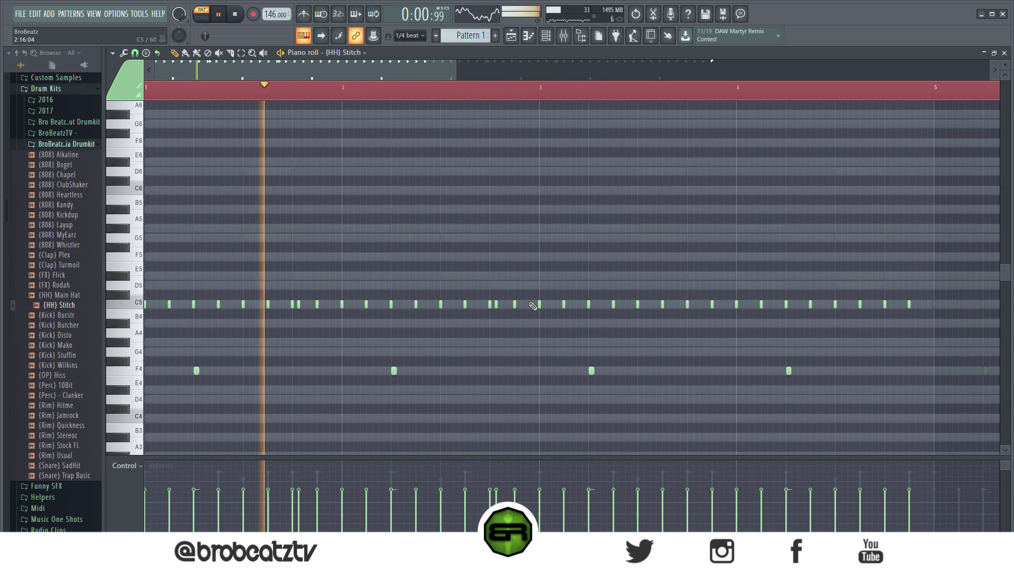
Delete the hi-hat notes in bars 3 and 4 and the extra C5 hit after beat 4 of bar 1
{"action": "key", "text": "Down"}
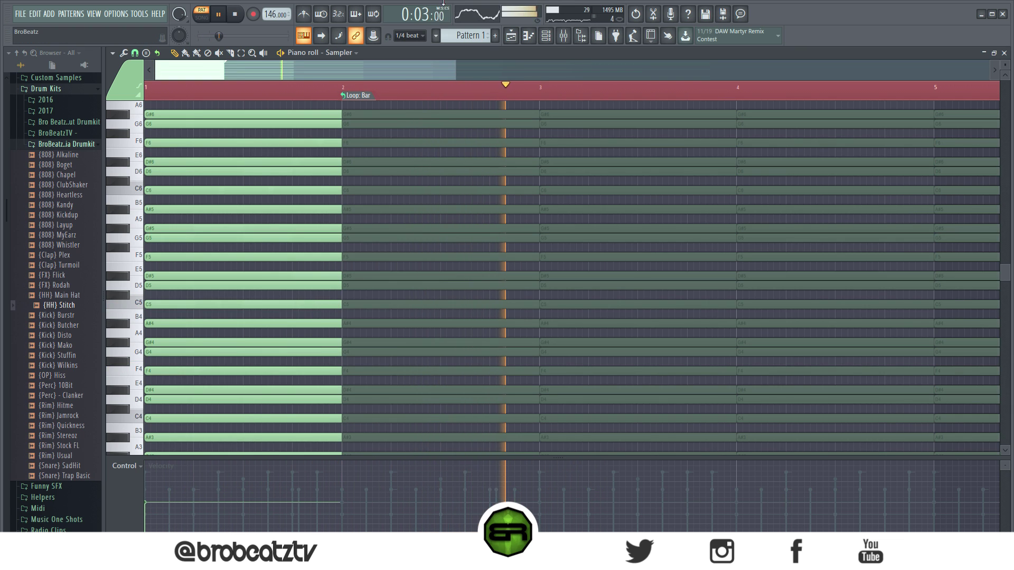
{"action": "left_click", "coordinate": [529, 35]}
{"action": "left_click", "coordinate": [462, 208]}
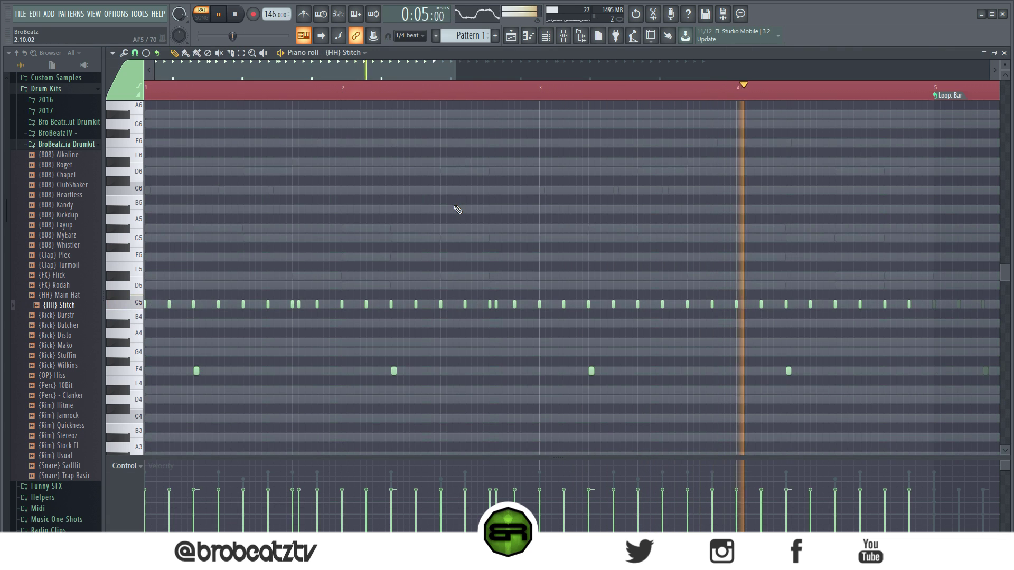
{"action": "left_click_drag", "start_coordinate": [535, 298], "coordinate": [983, 479]}
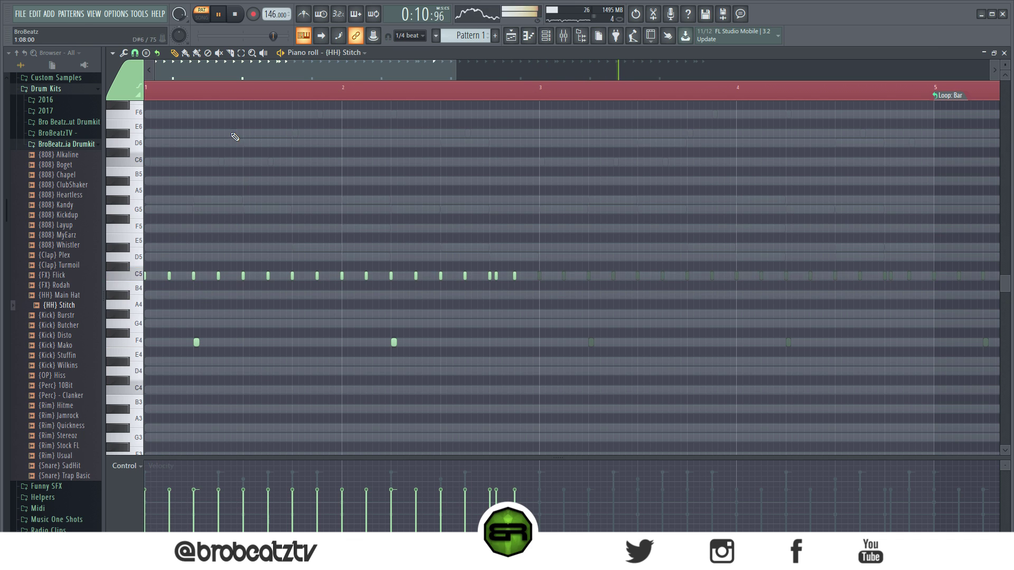
Add the {OP} Hiss sample as a new channel below {HH} Stitch and place a hit on its step 13
{"action": "left_click", "coordinate": [546, 35]}
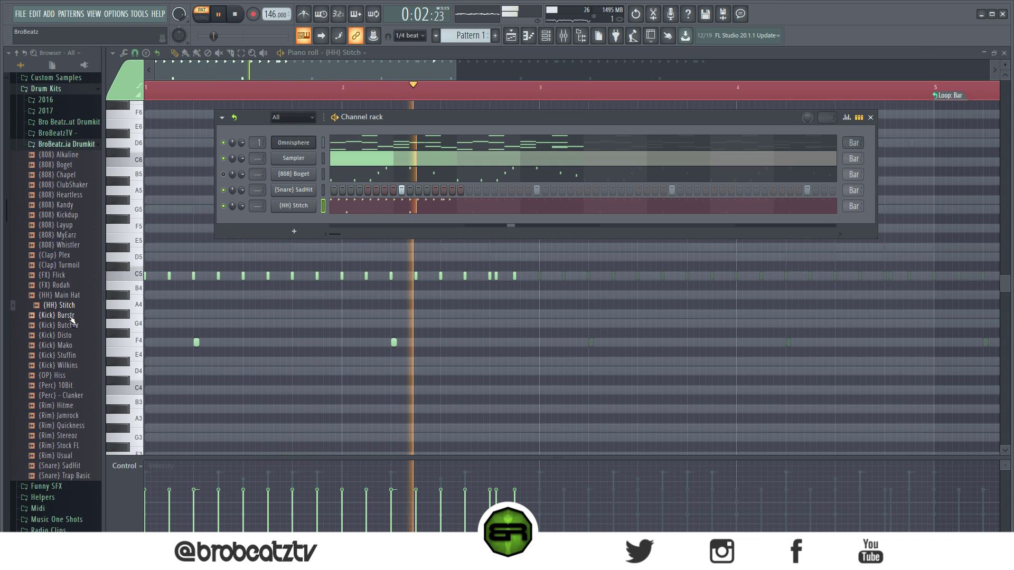
{"action": "left_click_drag", "start_coordinate": [56, 376], "coordinate": [310, 205]}
{"action": "left_click_drag", "start_coordinate": [305, 220], "coordinate": [305, 219]}
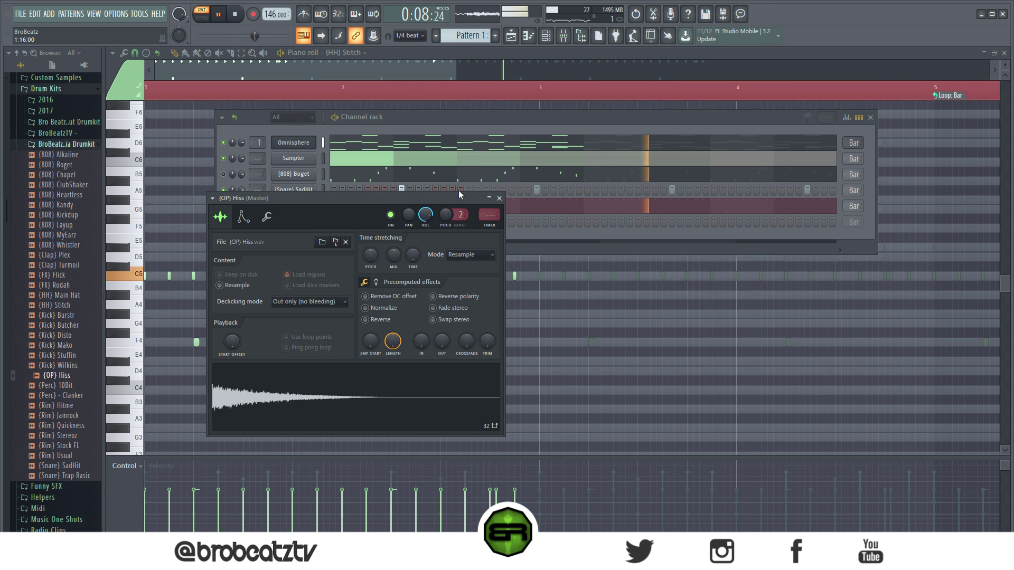
{"action": "left_click", "coordinate": [452, 113]}
{"action": "left_click", "coordinate": [437, 222]}
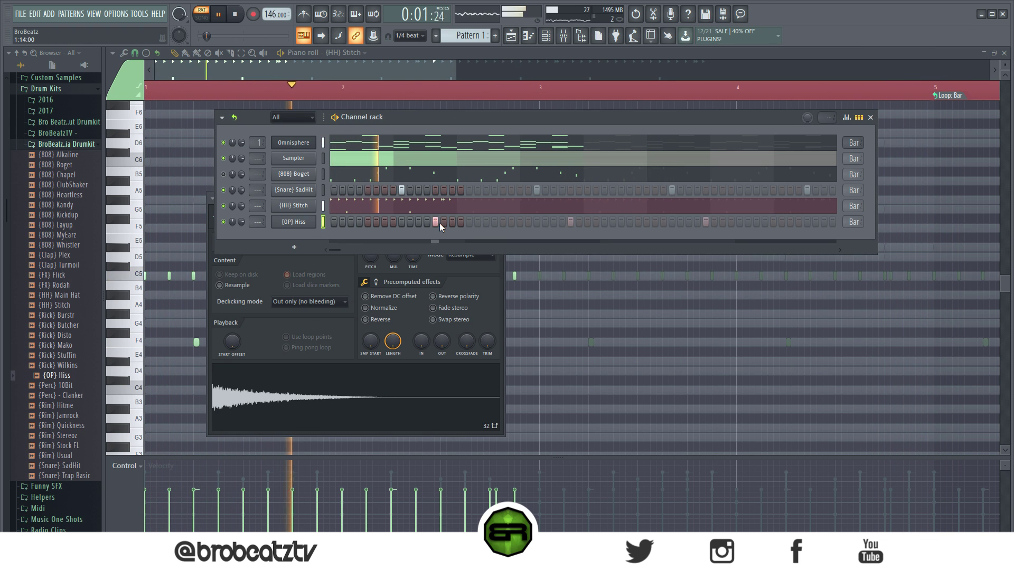
{"action": "key", "text": "space"}
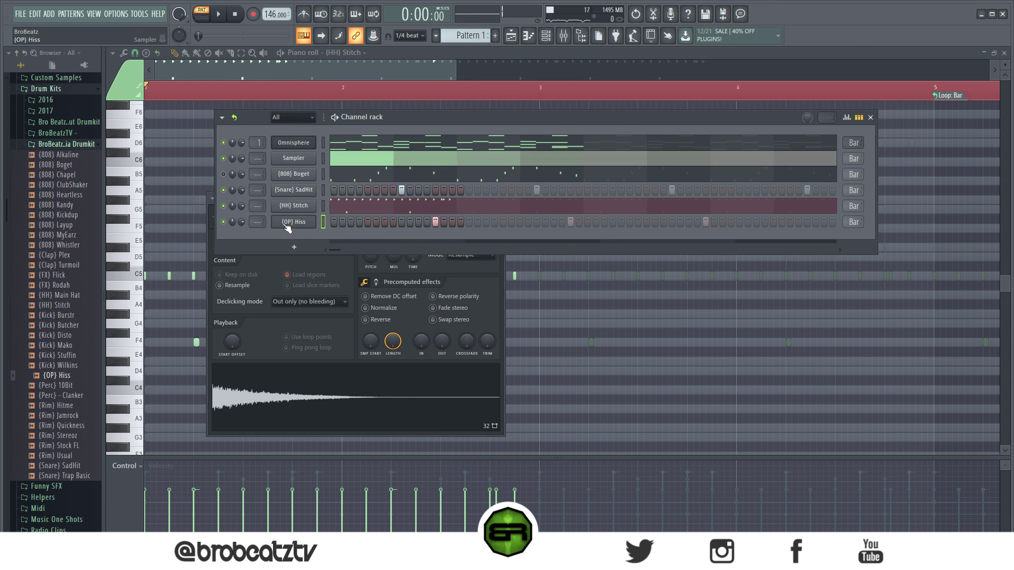
In the {OP} Hiss piano roll, add a C5 hit on beat 4 of bar 3 while the pattern plays
{"action": "key", "text": "F7"}
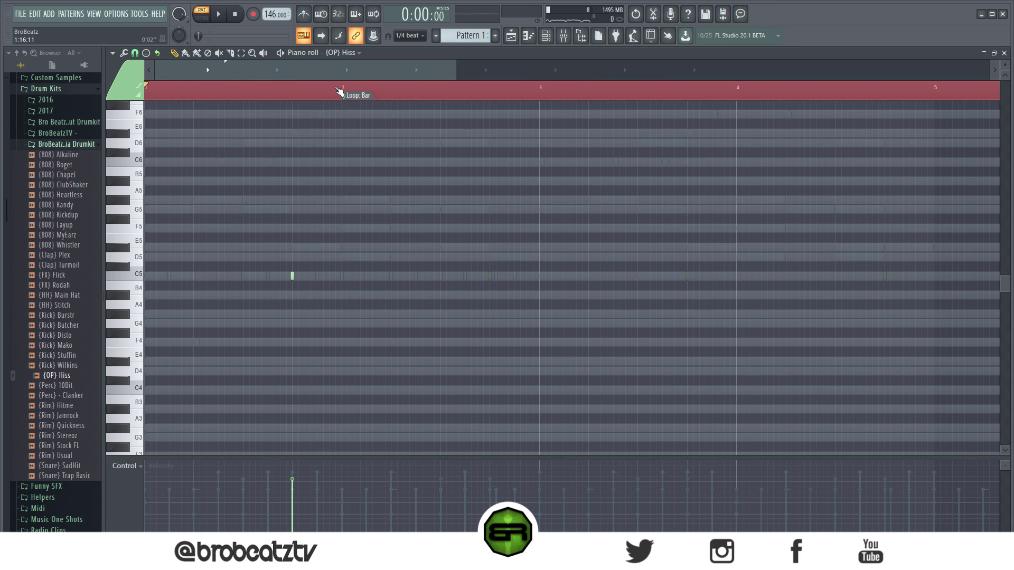
{"action": "scroll", "coordinate": [340, 97], "scroll_direction": "down", "scroll_amount": 2}
{"action": "key", "text": "space"}
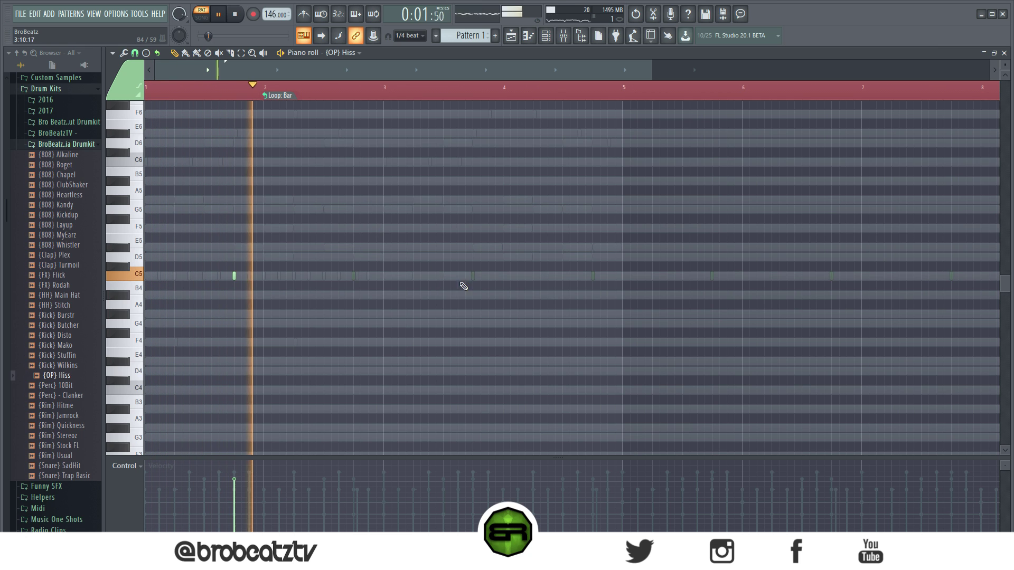
{"action": "left_click", "coordinate": [472, 276]}
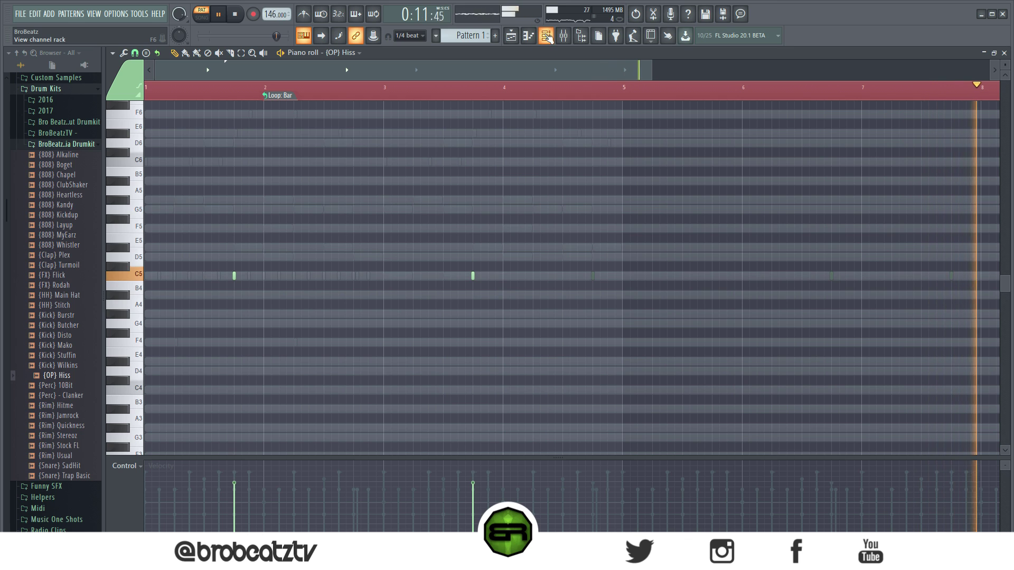
Extend the {OP} Hiss loop to 64 steps, ending at bar 5, and play it with the channel rack showing
{"action": "left_click", "coordinate": [267, 100]}
{"action": "left_click", "coordinate": [266, 99]}
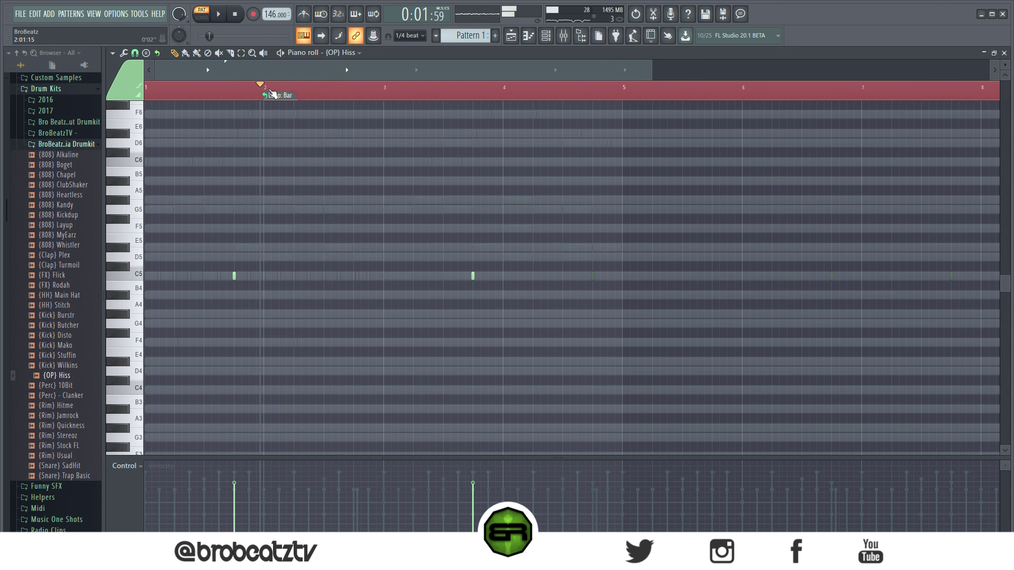
{"action": "key", "text": "space"}
{"action": "left_click", "coordinate": [269, 99]}
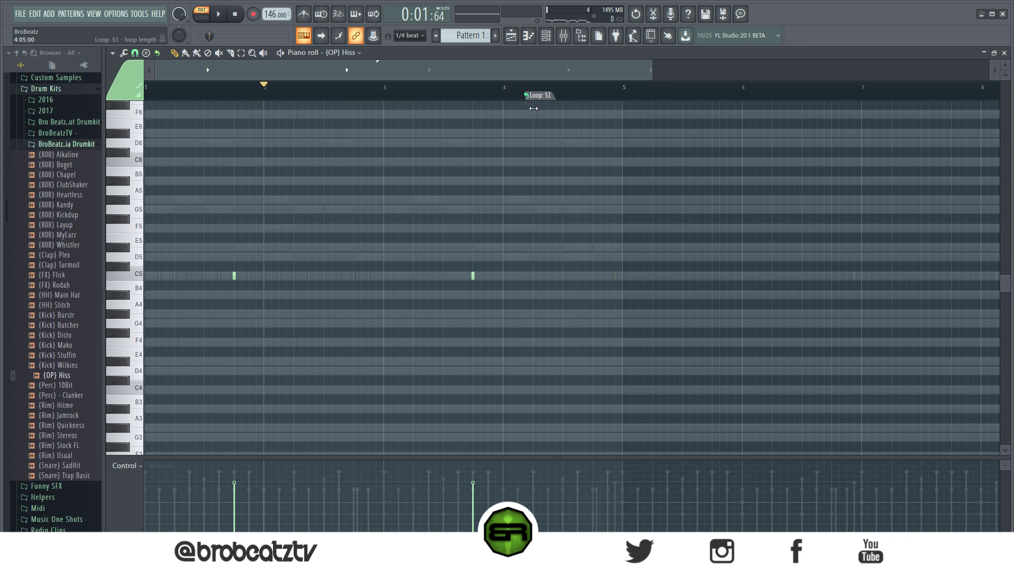
{"action": "key", "text": "space"}
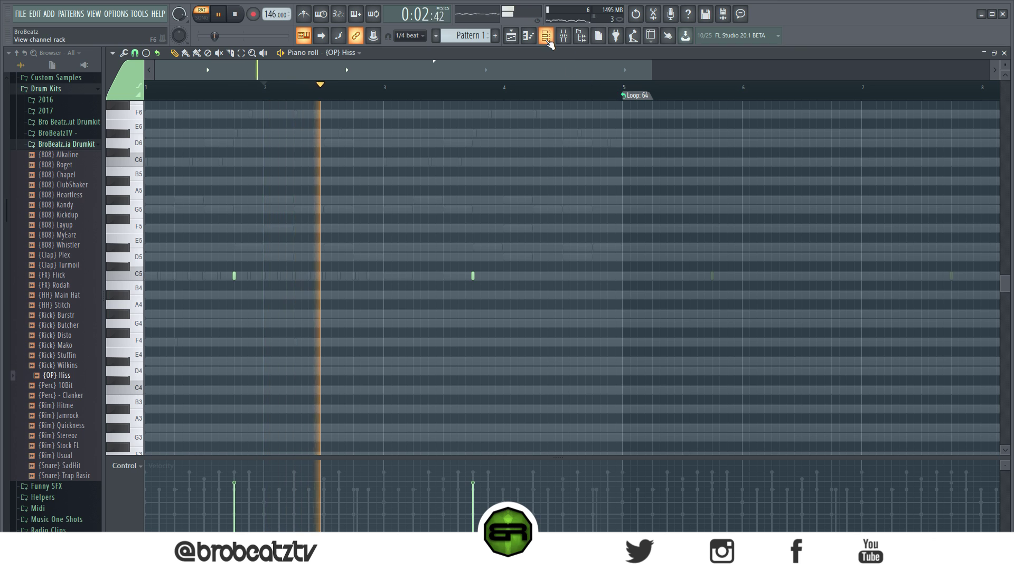
{"action": "key", "text": "F6"}
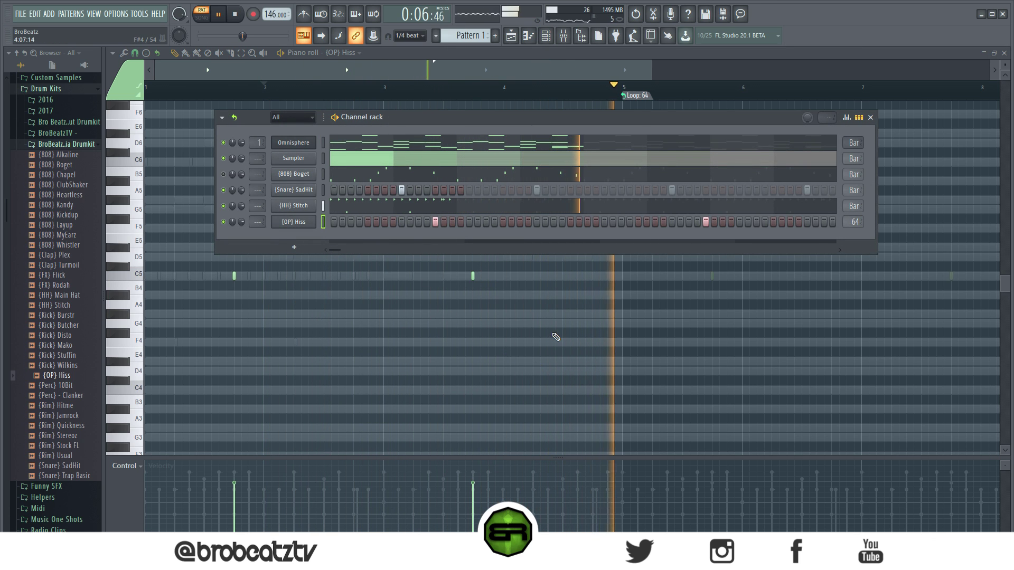
Set the {OP} Hiss loop to 32 steps, ending at bar 3, and play the pattern through
{"action": "key", "text": "space"}
{"action": "key", "text": "space"}
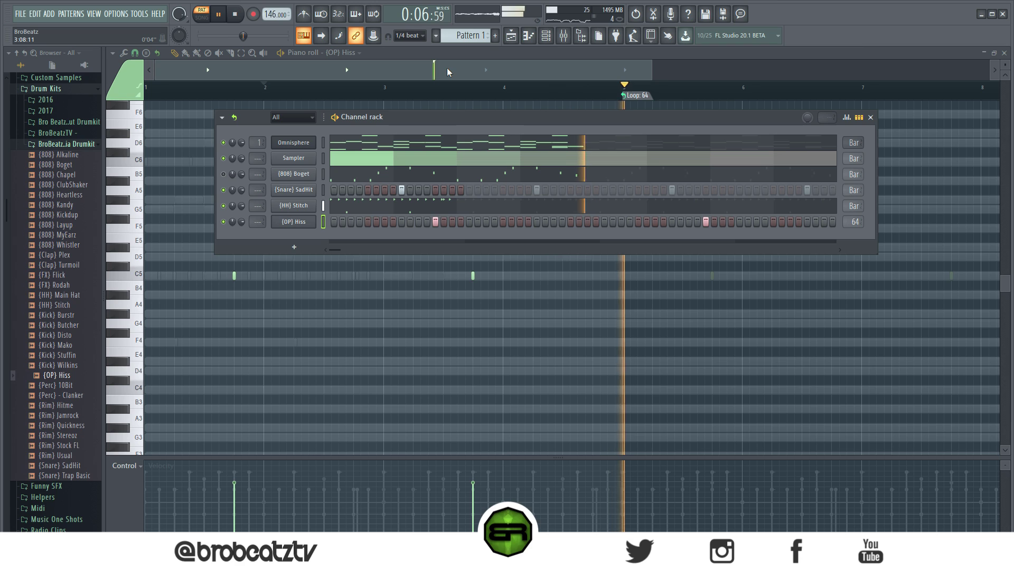
{"action": "key", "text": "space"}
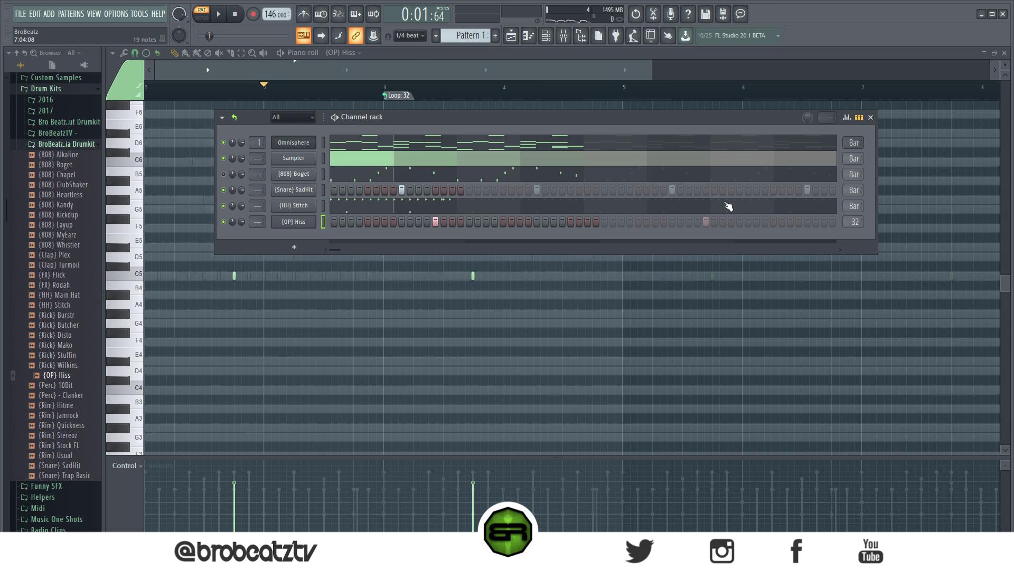
{"action": "key", "text": "space"}
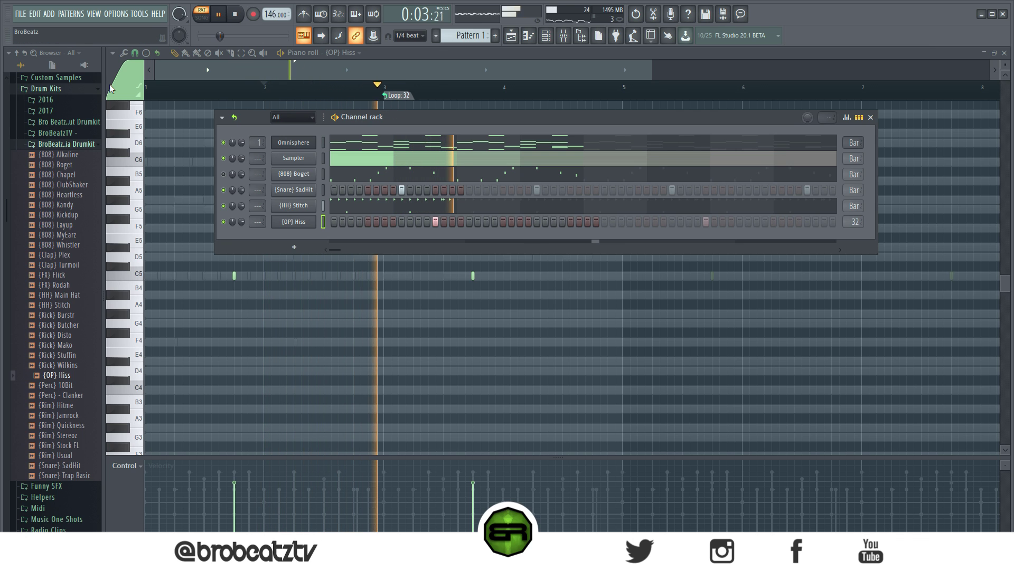
{"action": "left_click", "coordinate": [236, 15]}
{"action": "left_click", "coordinate": [202, 14]}
{"action": "key", "text": "space"}
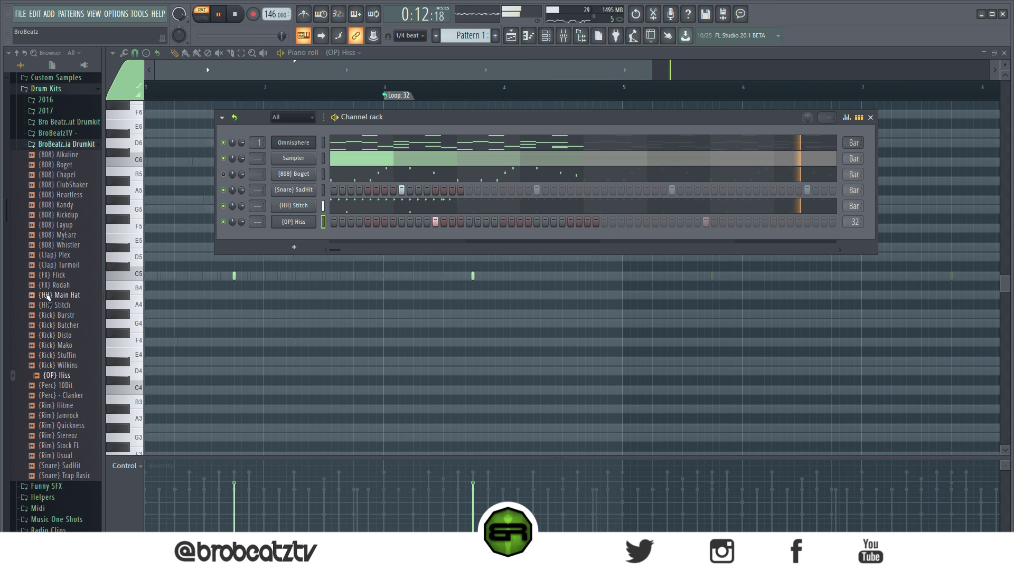
Unmute the {808} Boget channel and open its notes in the piano roll
{"action": "left_click", "coordinate": [224, 175]}
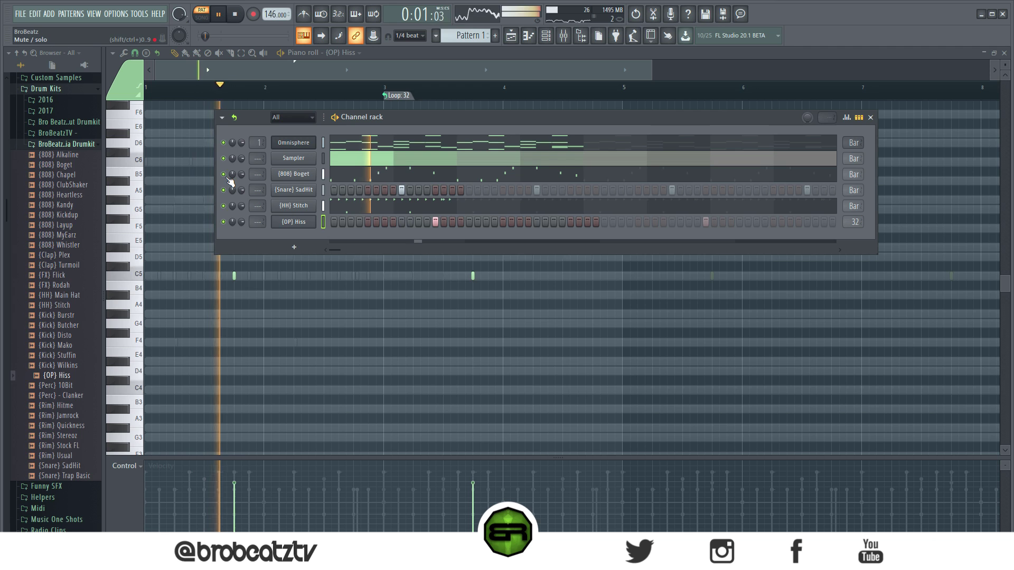
{"action": "left_click", "coordinate": [358, 180]}
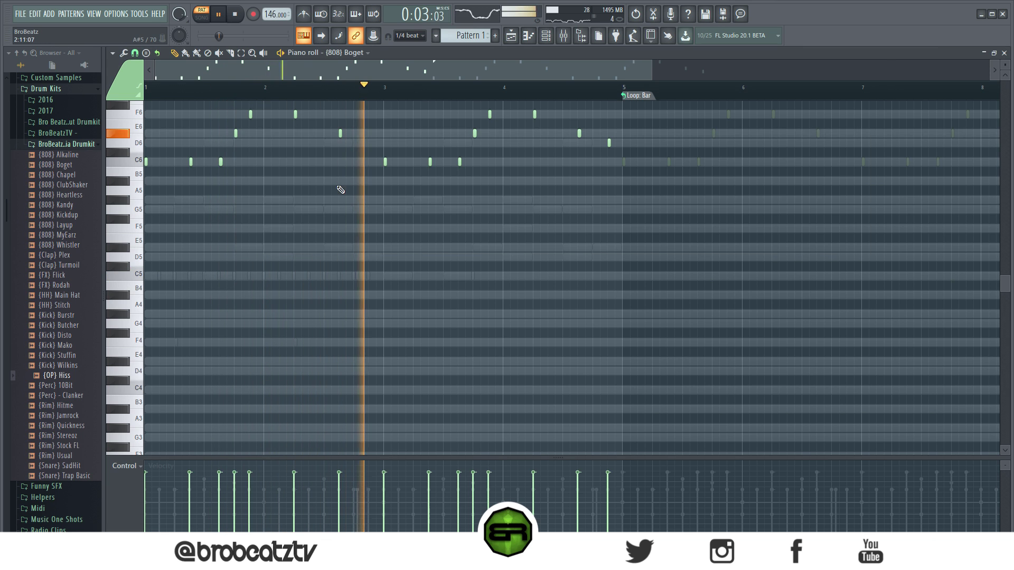
{"action": "scroll", "coordinate": [441, 199], "scroll_direction": "up", "scroll_amount": 3}
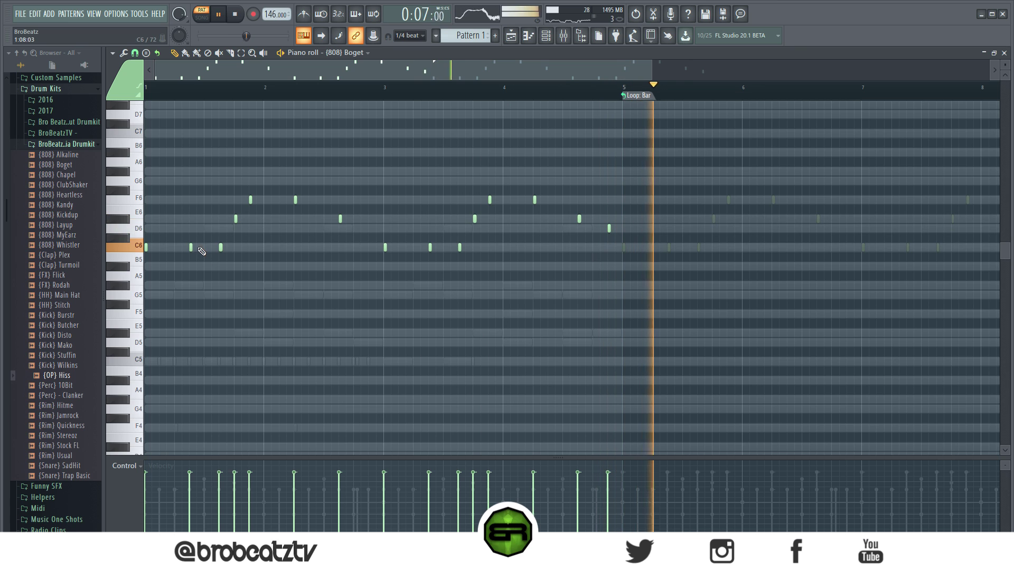
Audition the Burstr, Butcher and Disto kicks and add {Kick} Burstr as a new channel below {808} Boget
{"action": "left_click", "coordinate": [546, 36]}
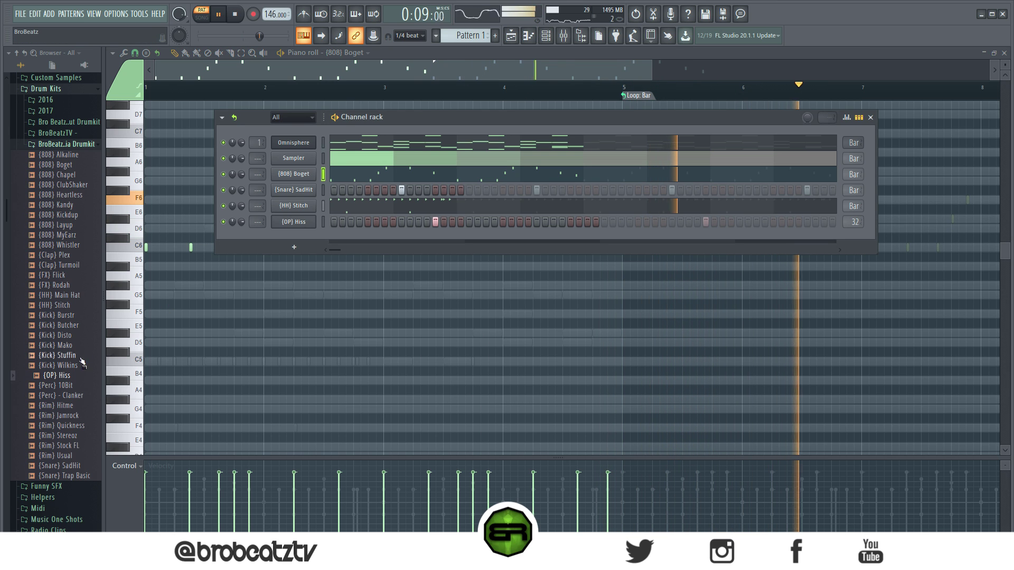
{"action": "left_click", "coordinate": [75, 315]}
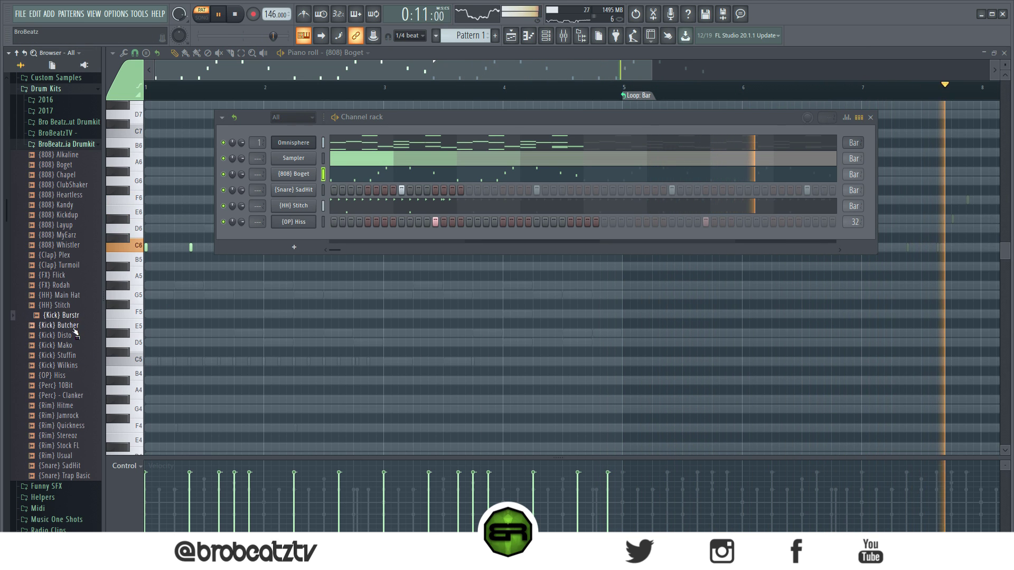
{"action": "left_click", "coordinate": [69, 326]}
{"action": "left_click", "coordinate": [71, 337]}
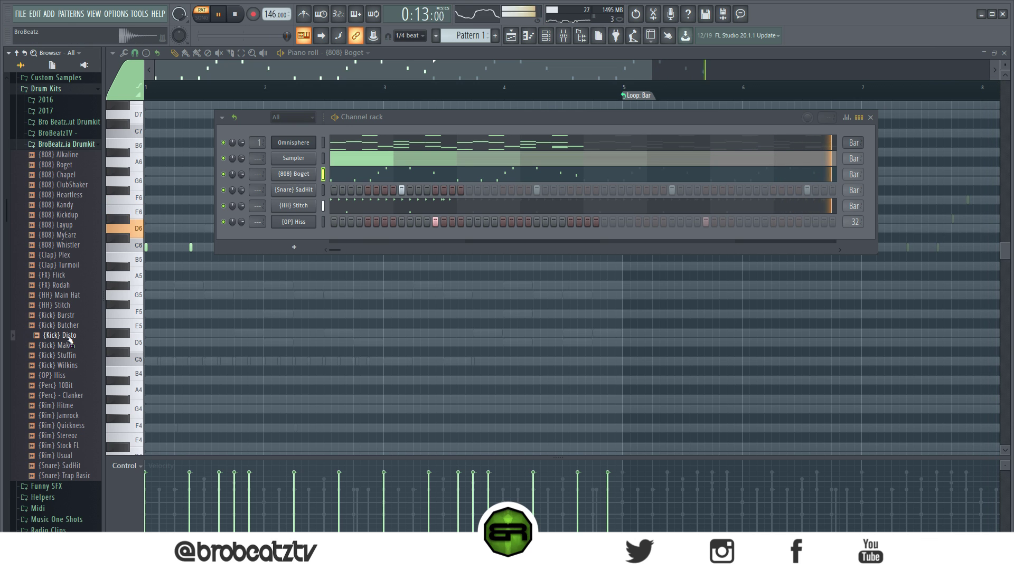
{"action": "left_click", "coordinate": [66, 317]}
{"action": "left_click_drag", "start_coordinate": [66, 320], "coordinate": [296, 188]}
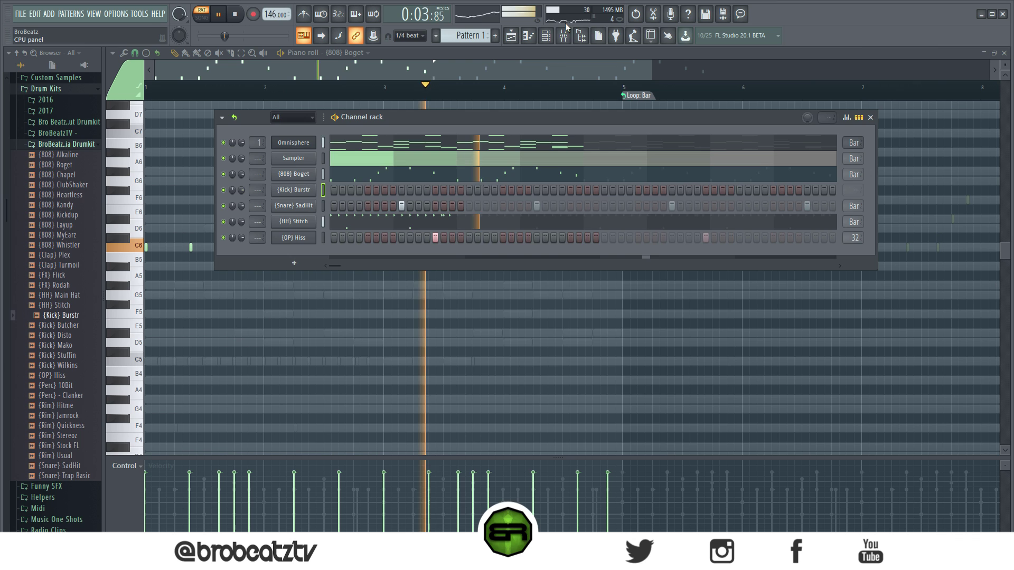
Load Fruity soft clipper in the first effect slot of the Master mixer track and return to the channel rack
{"action": "key", "text": "F9"}
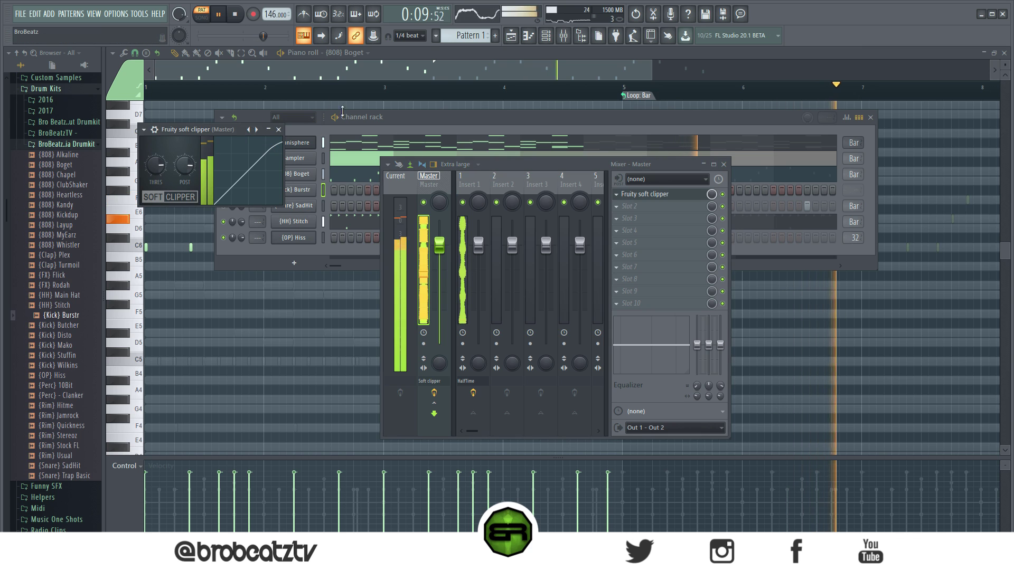
{"action": "left_click", "coordinate": [404, 123]}
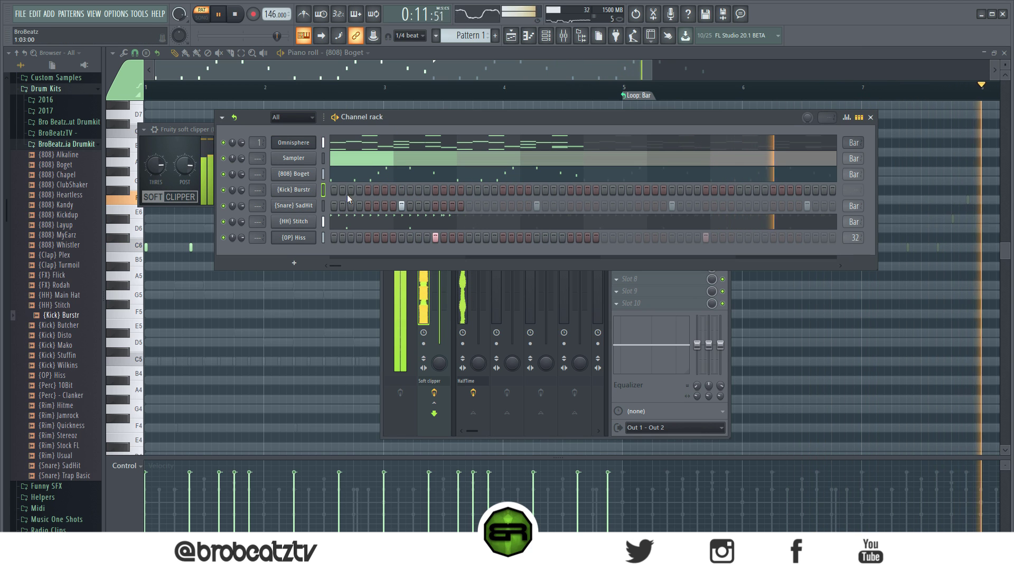
Program the {Kick} Burstr pattern with hits on steps 1, 7, 21, 27, 33, 39, 45, 53 and 59
{"action": "left_click", "coordinate": [384, 189]}
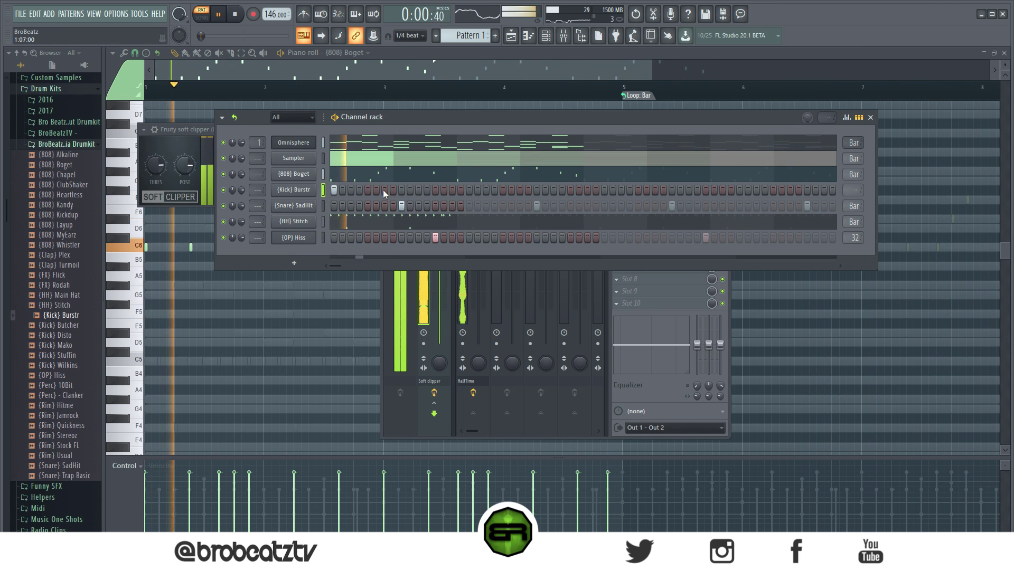
{"action": "left_click", "coordinate": [503, 190]}
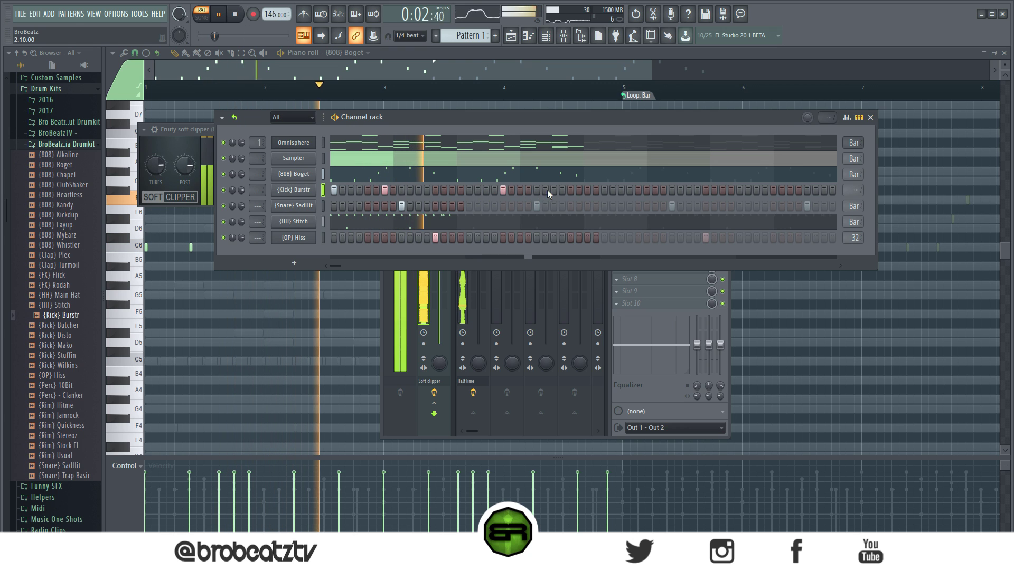
{"action": "left_click", "coordinate": [554, 190]}
{"action": "left_click", "coordinate": [604, 190]}
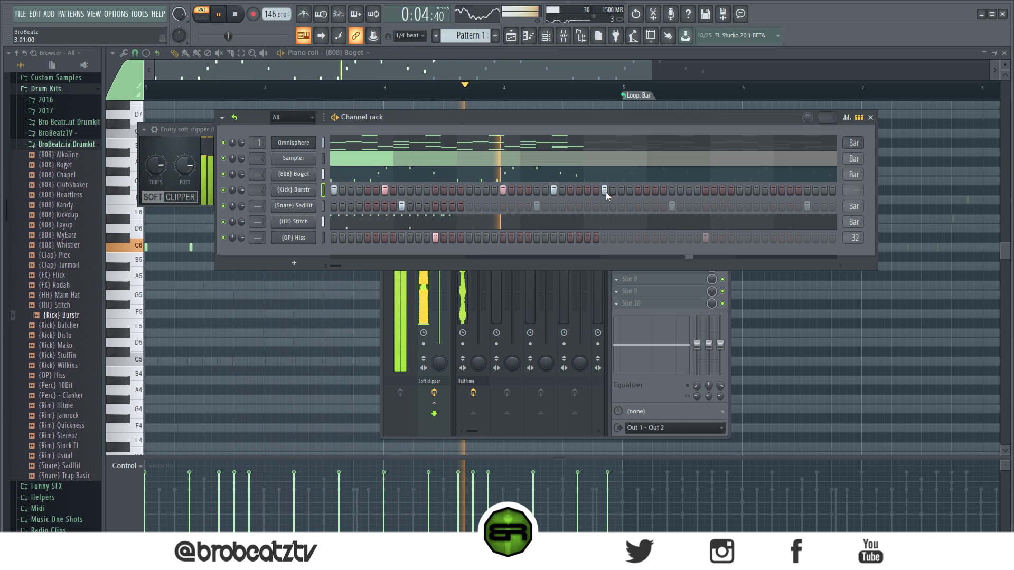
{"action": "left_click", "coordinate": [654, 190]}
{"action": "left_click", "coordinate": [706, 190]}
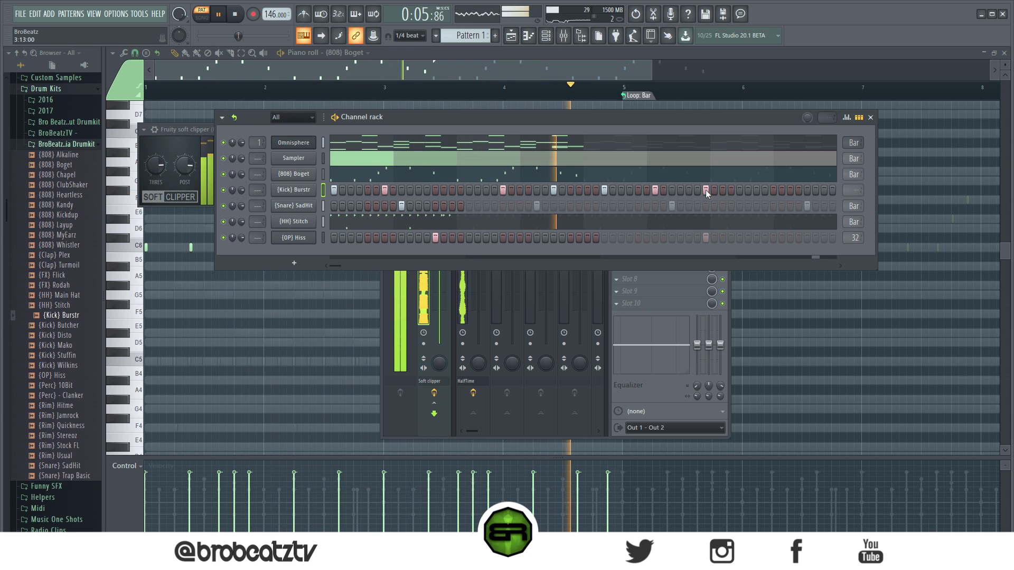
{"action": "left_click", "coordinate": [773, 190]}
{"action": "left_click", "coordinate": [824, 190]}
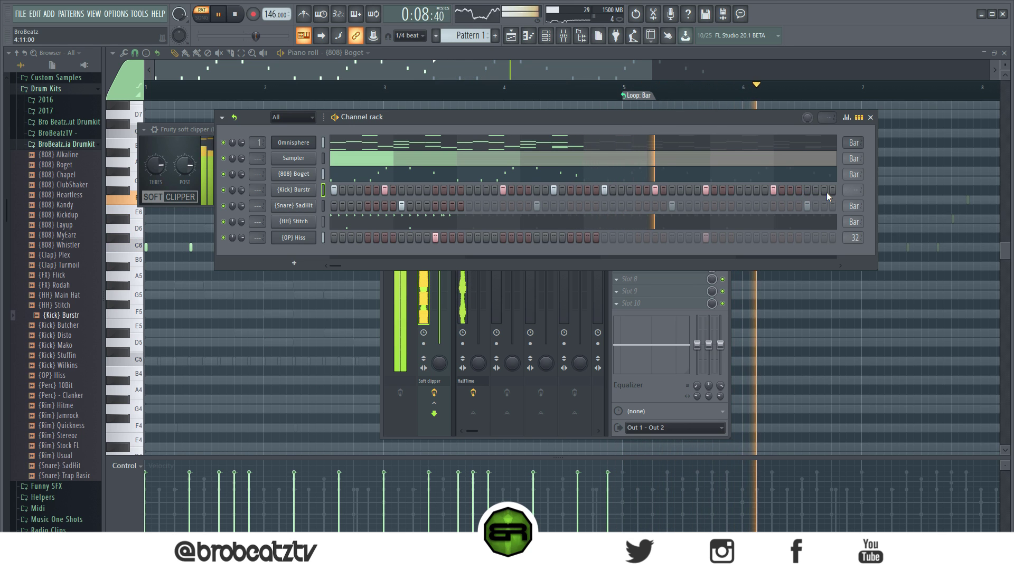
Add a slight quick fade-out to the {Kick} Burstr sample and close its channel settings
{"action": "left_click", "coordinate": [294, 190]}
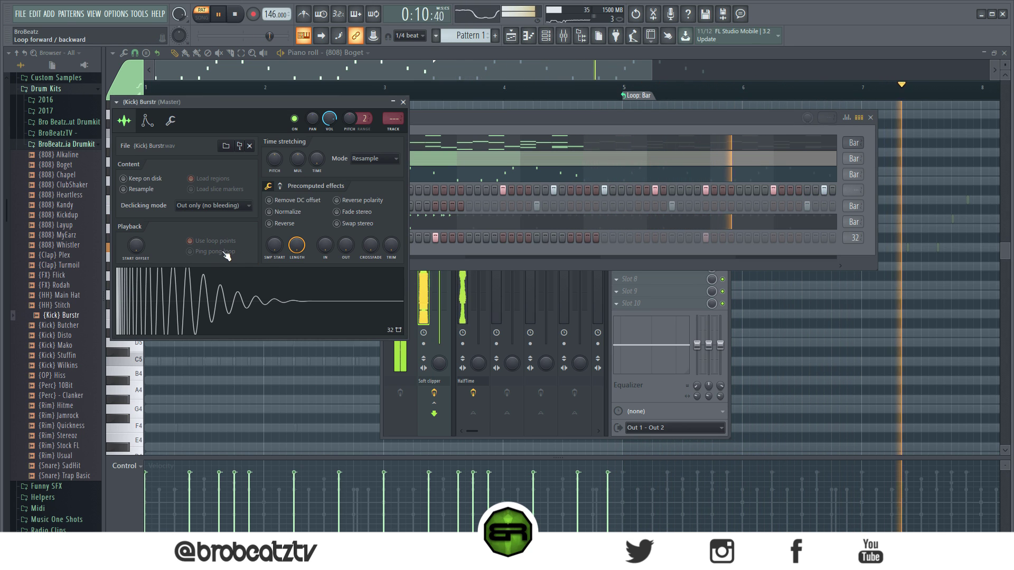
{"action": "left_click_drag", "start_coordinate": [351, 247], "coordinate": [350, 240]}
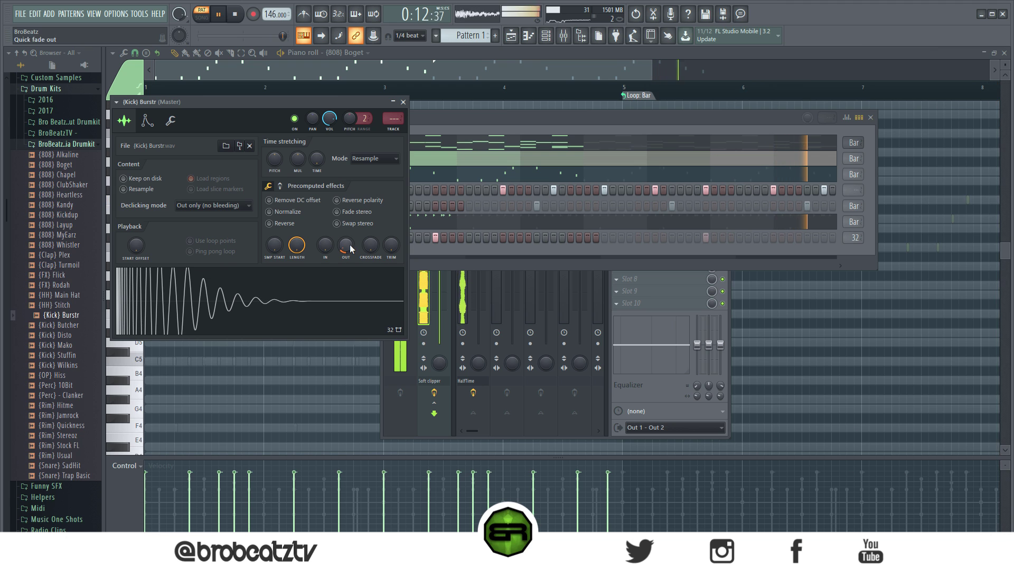
{"action": "left_click", "coordinate": [404, 102]}
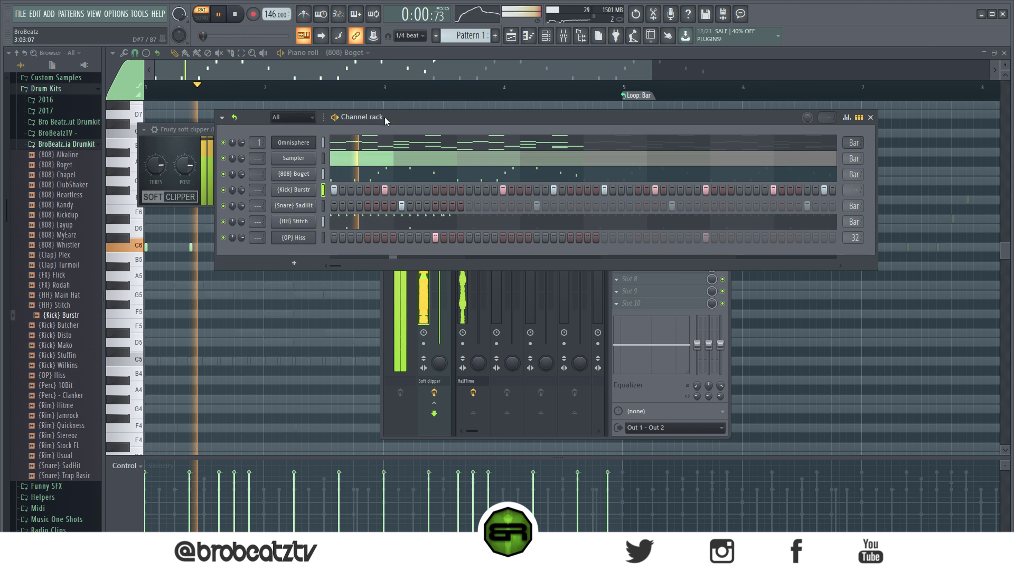
Transpose all {808} Boget notes down one octave so the pattern starts on C5, and play it
{"action": "left_click", "coordinate": [315, 177]}
{"action": "key", "text": "F7"}
{"action": "key", "text": "space"}
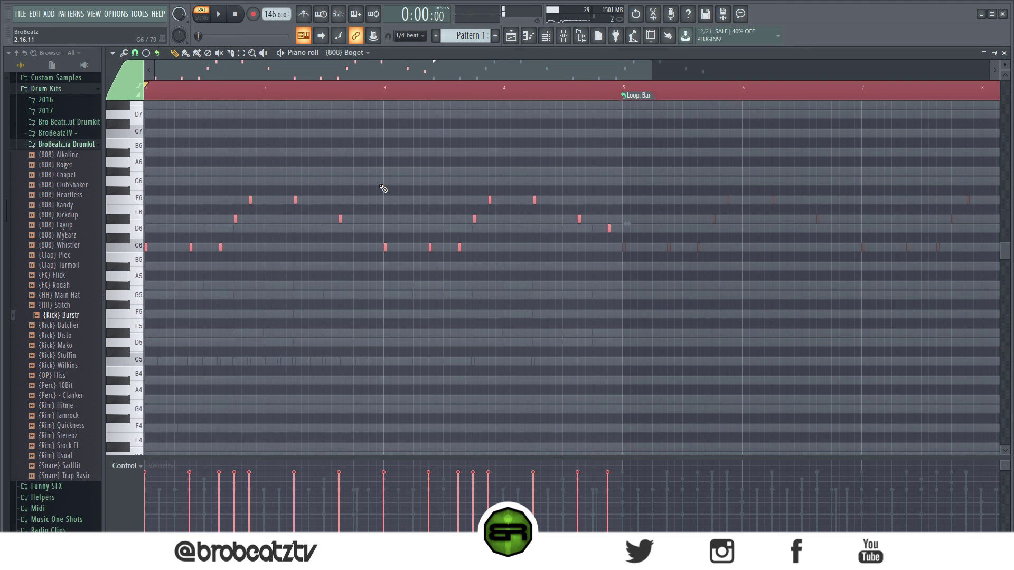
{"action": "key", "text": "space"}
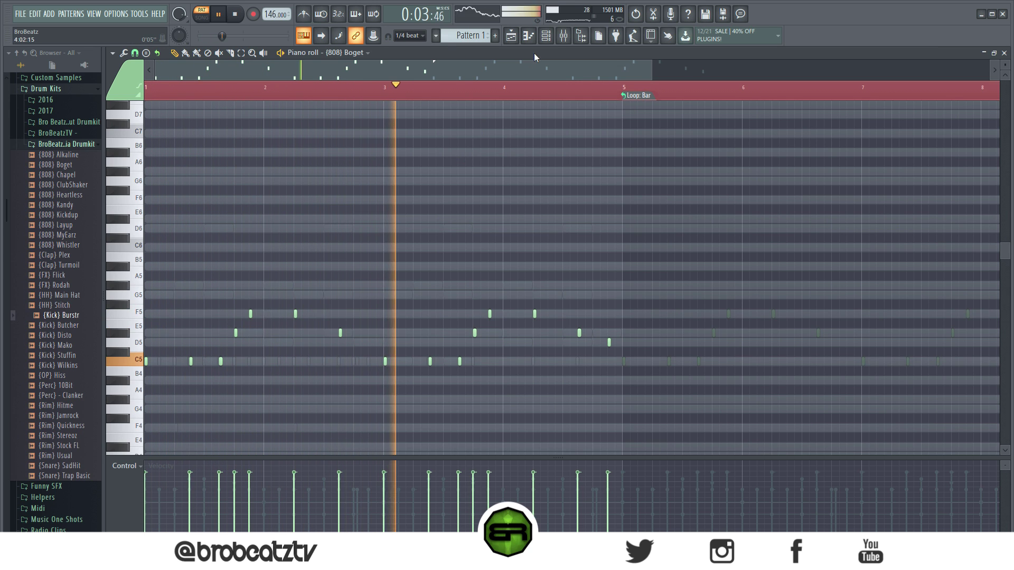
Show the playlist with the channel rack, add a Fruity Dance channel below {OP} Hiss and close its settings window
{"action": "left_click", "coordinate": [521, 44]}
{"action": "key", "text": "F6"}
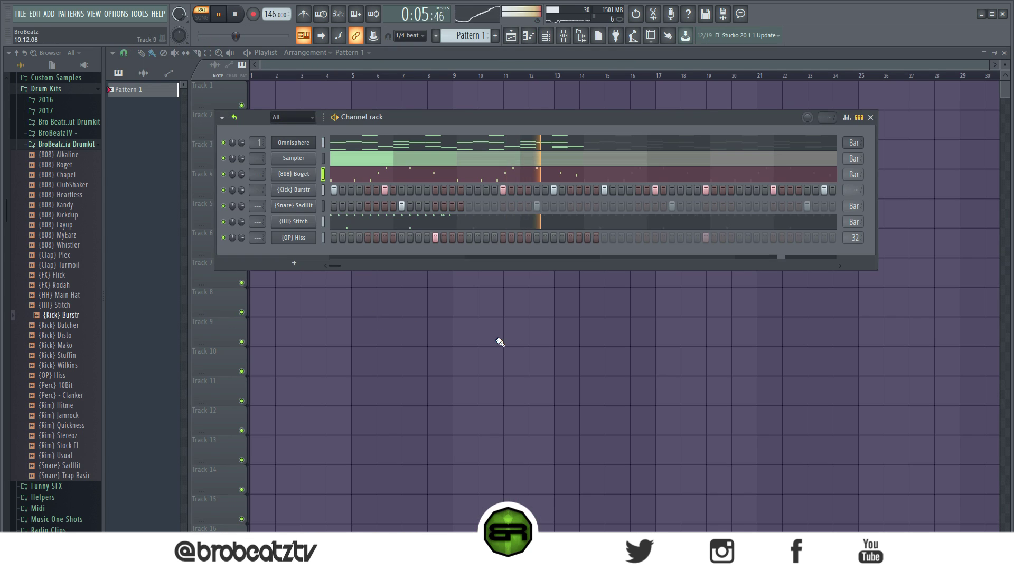
{"action": "key", "text": "F6"}
{"action": "left_click", "coordinate": [552, 43]}
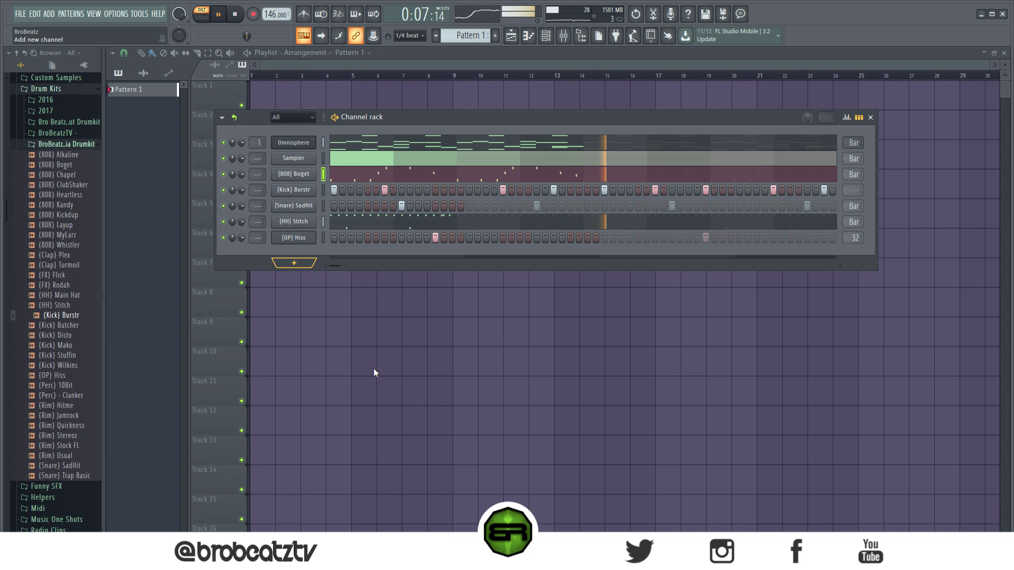
{"action": "left_click", "coordinate": [294, 262]}
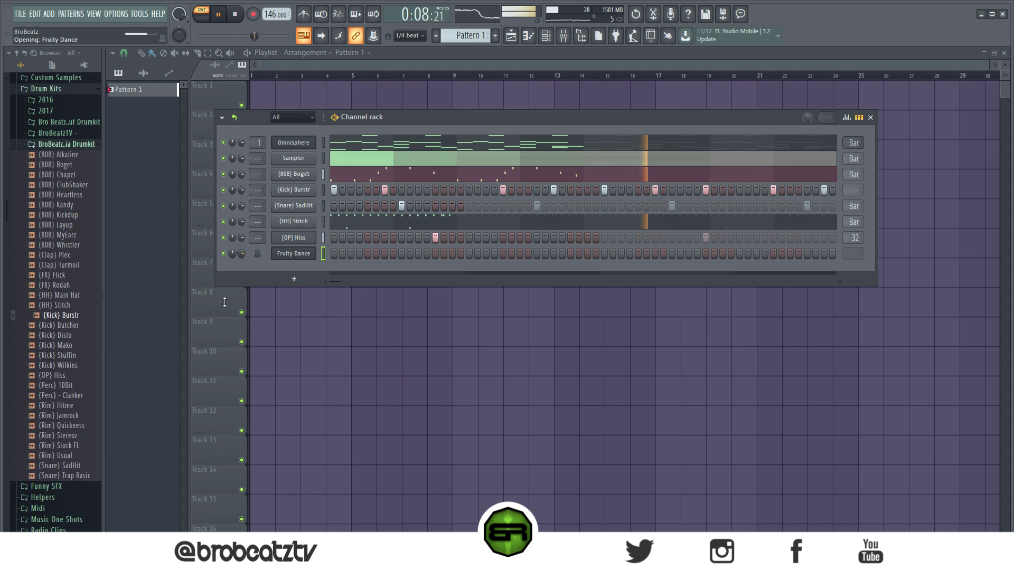
{"action": "left_click_drag", "start_coordinate": [259, 125], "coordinate": [485, 348]}
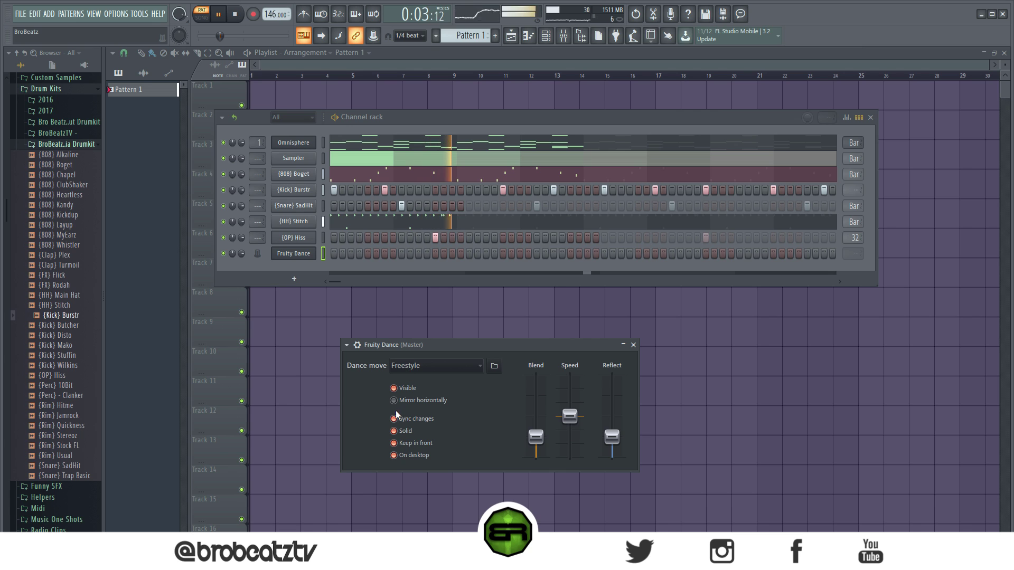
{"action": "left_click", "coordinate": [633, 345]}
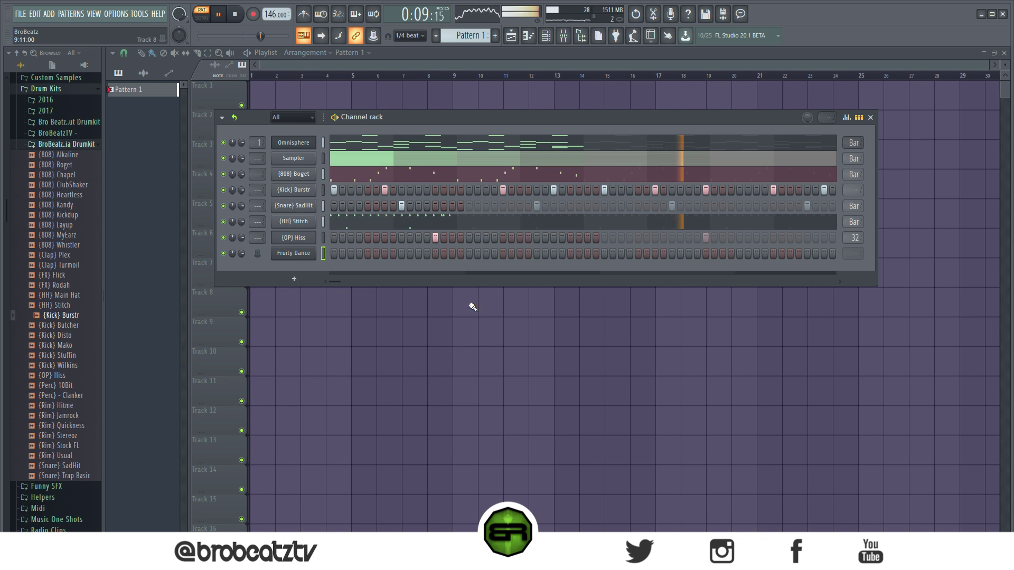
Turn off Solid, Keep in front and On desktop for Fruity Dance, close its settings and delete the Fruity Dance channel
{"action": "left_click", "coordinate": [305, 257]}
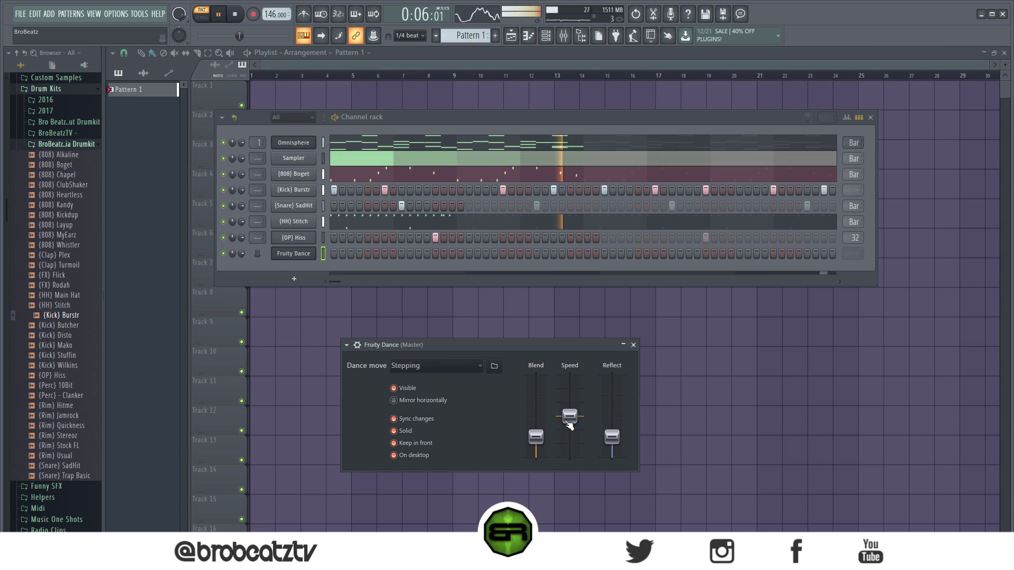
{"action": "left_click", "coordinate": [423, 444]}
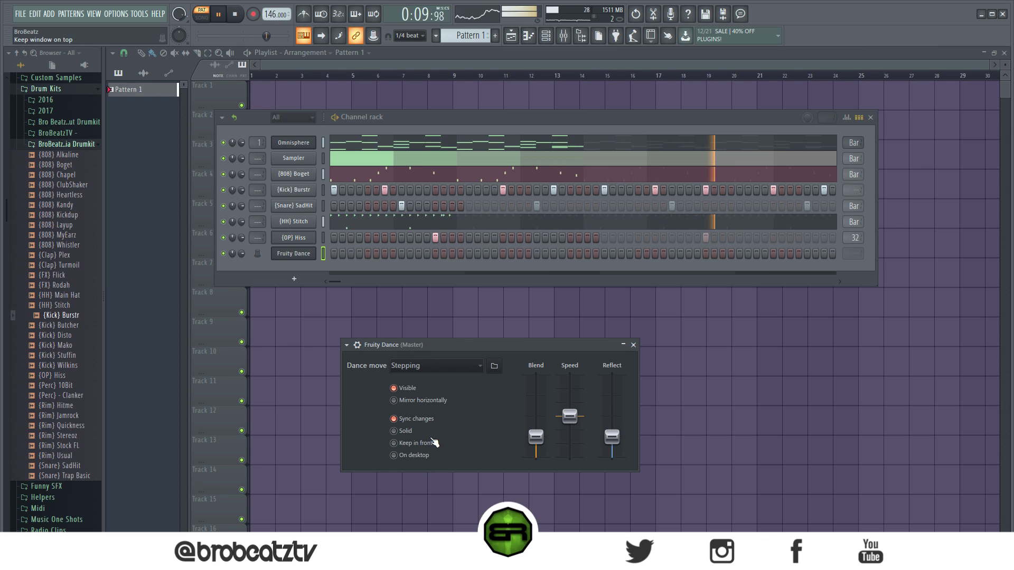
{"action": "left_click", "coordinate": [634, 345]}
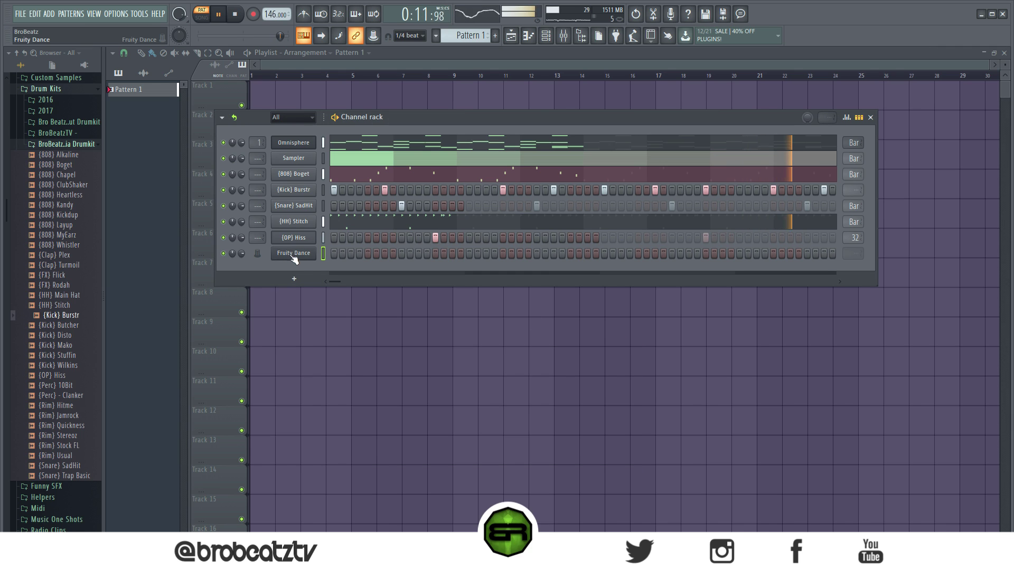
{"action": "key", "text": "alt+Delete"}
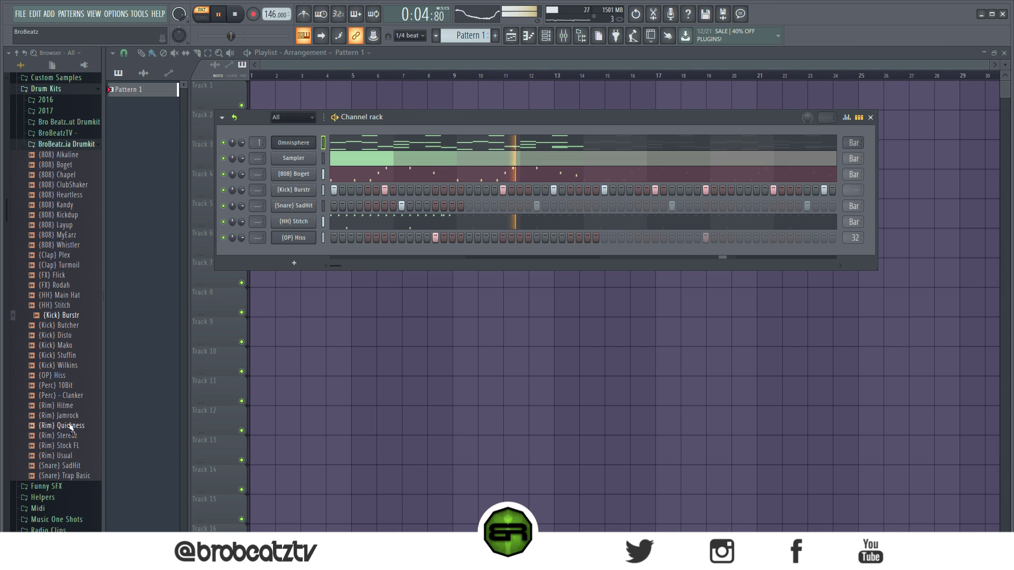
Add a {Rim} Jamrock channel below {Snare} SadHit with a slight fade-out, and stop playback
{"action": "left_click_drag", "start_coordinate": [60, 416], "coordinate": [110, 407]}
{"action": "mouse_move", "coordinate": [298, 221]}
{"action": "left_mouse_down"}
{"action": "mouse_move", "coordinate": [304, 208]}
{"action": "mouse_move", "coordinate": [304, 221]}
{"action": "left_mouse_up"}
{"action": "key", "text": "space"}
{"action": "left_click", "coordinate": [303, 221]}
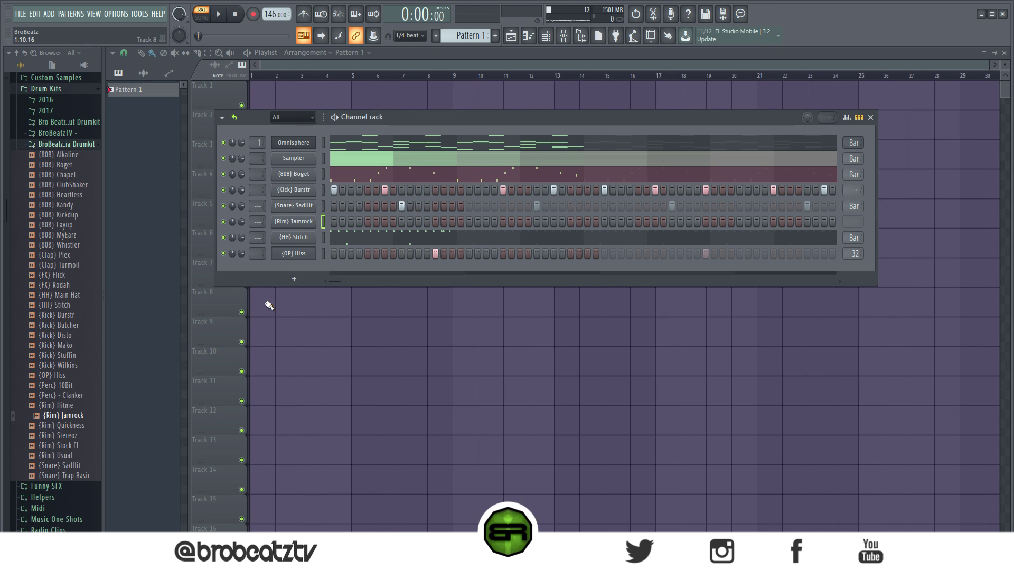
Add a {Rim} Hitme channel below {HH} Stitch, adjust its sample's fade and close its settings
{"action": "left_click_drag", "start_coordinate": [68, 409], "coordinate": [305, 248]}
{"action": "left_click", "coordinate": [294, 254]}
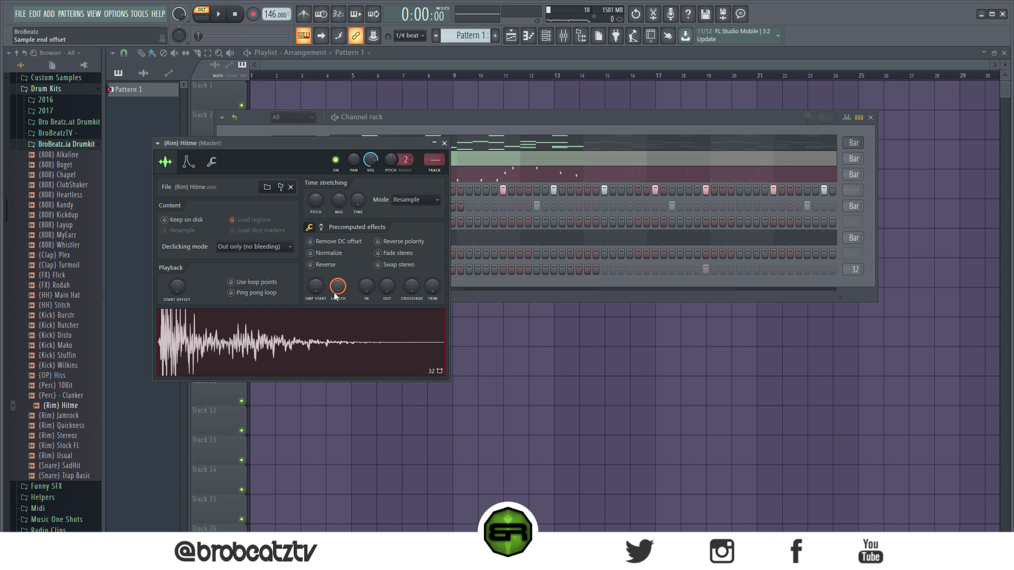
{"action": "left_click_drag", "start_coordinate": [369, 289], "coordinate": [369, 283]}
{"action": "left_click", "coordinate": [444, 143]}
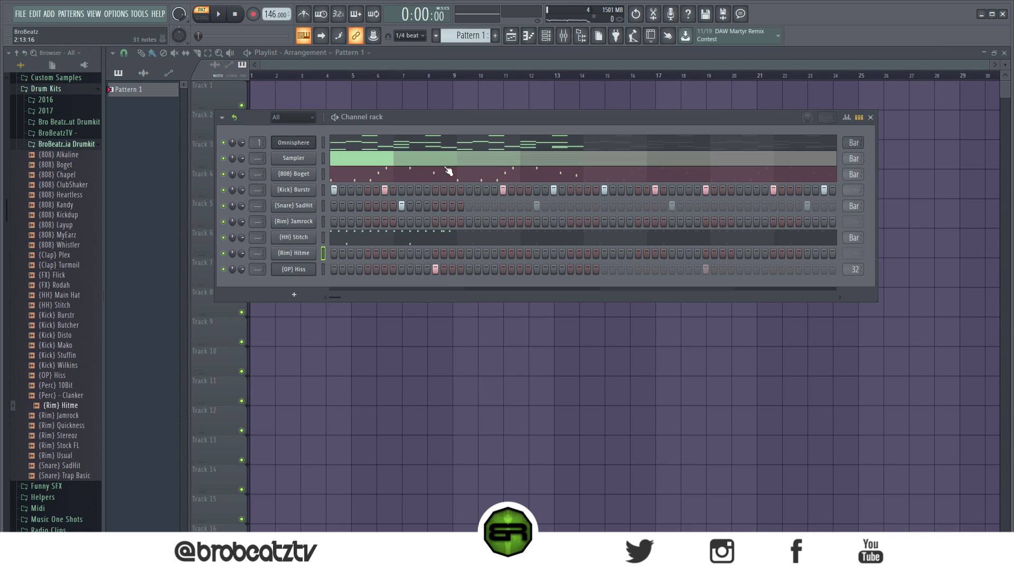
Add {Rim} Hitme hits on steps 5, 6 and 7 with rising velocities, and return to the channel rack
{"action": "left_click_drag", "start_coordinate": [370, 255], "coordinate": [388, 253]}
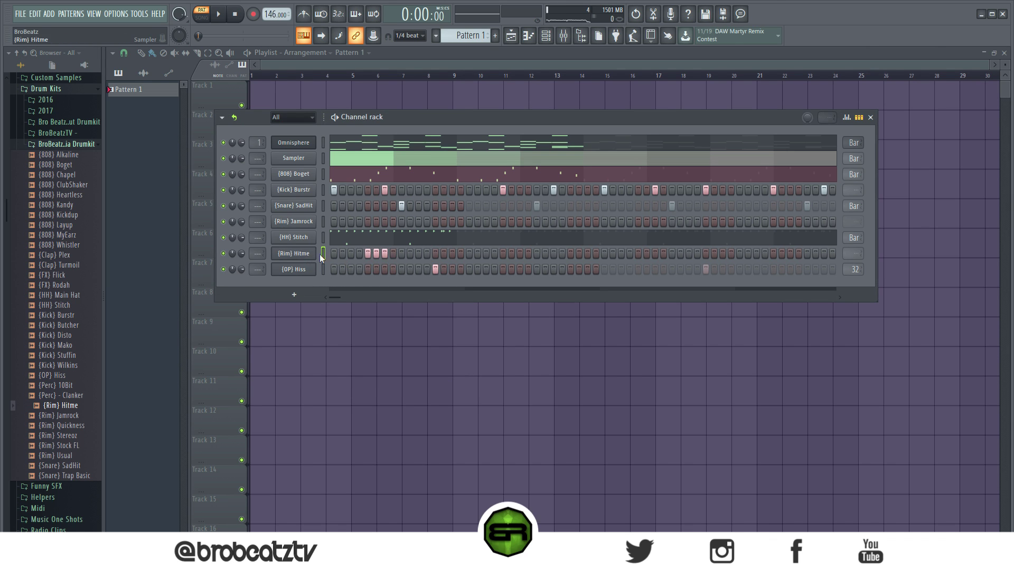
{"action": "key", "text": "F7"}
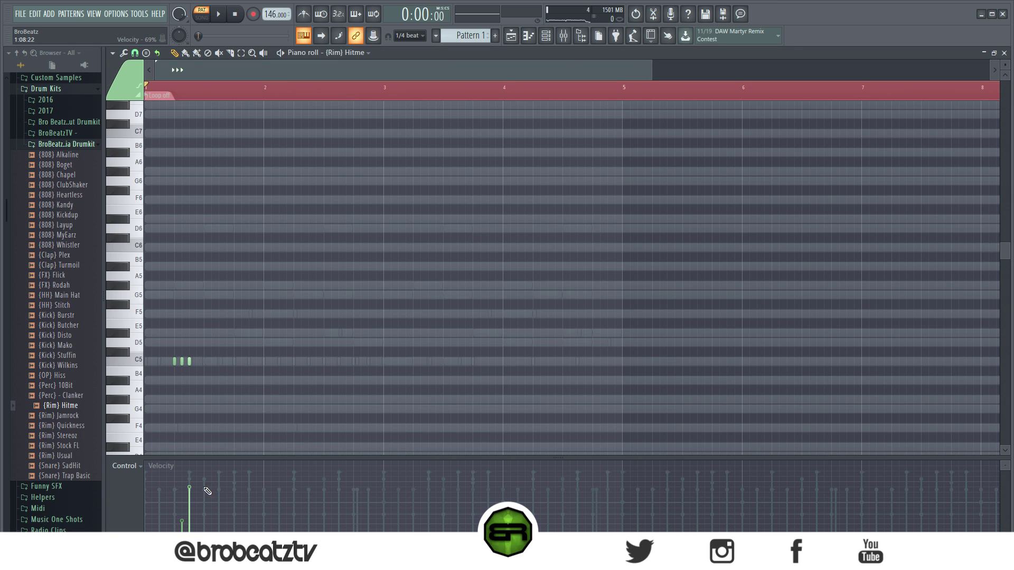
{"action": "left_click", "coordinate": [528, 35]}
{"action": "left_click", "coordinate": [547, 36]}
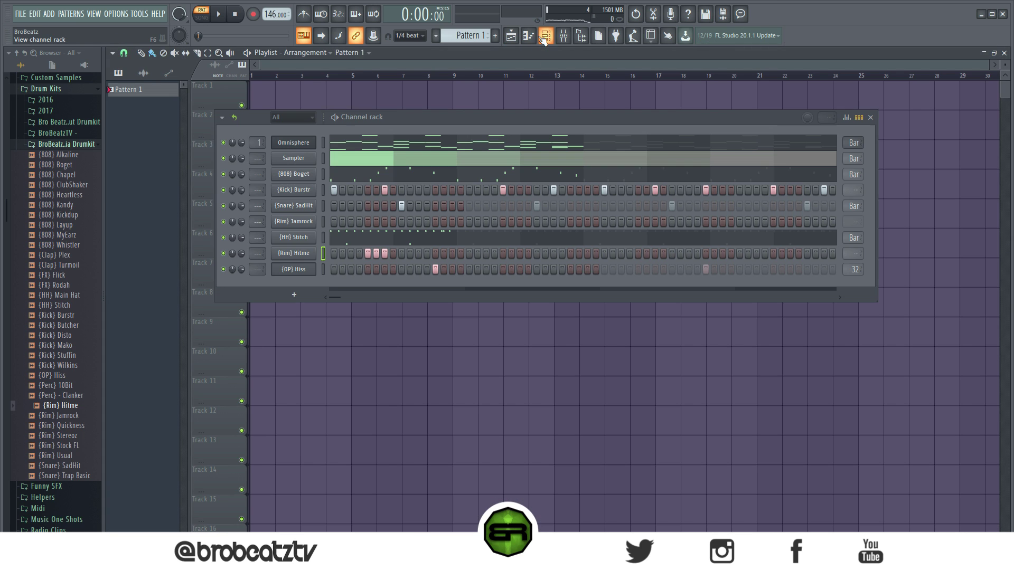
Play the pattern and program {Rim} Jamrock hits on steps 9 and 19
{"action": "key", "text": "space"}
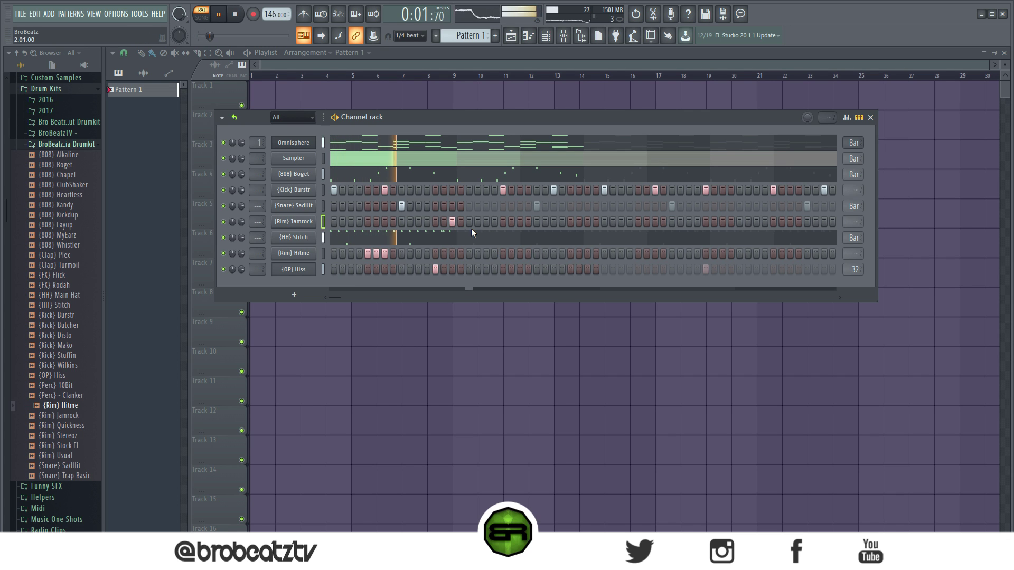
{"action": "left_click", "coordinate": [452, 222]}
{"action": "left_click", "coordinate": [453, 221]}
{"action": "left_click", "coordinate": [401, 222]}
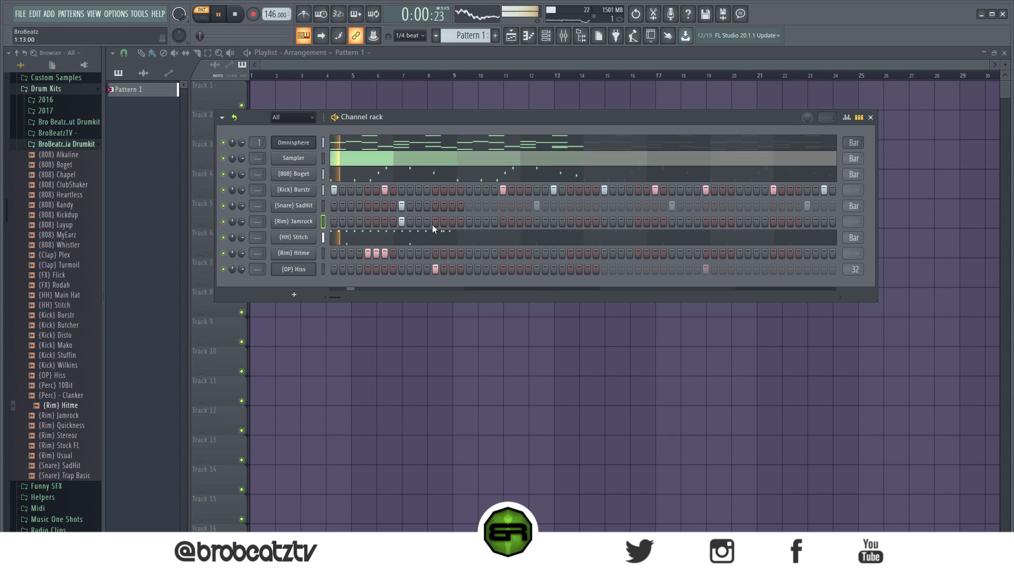
{"action": "left_click", "coordinate": [486, 222]}
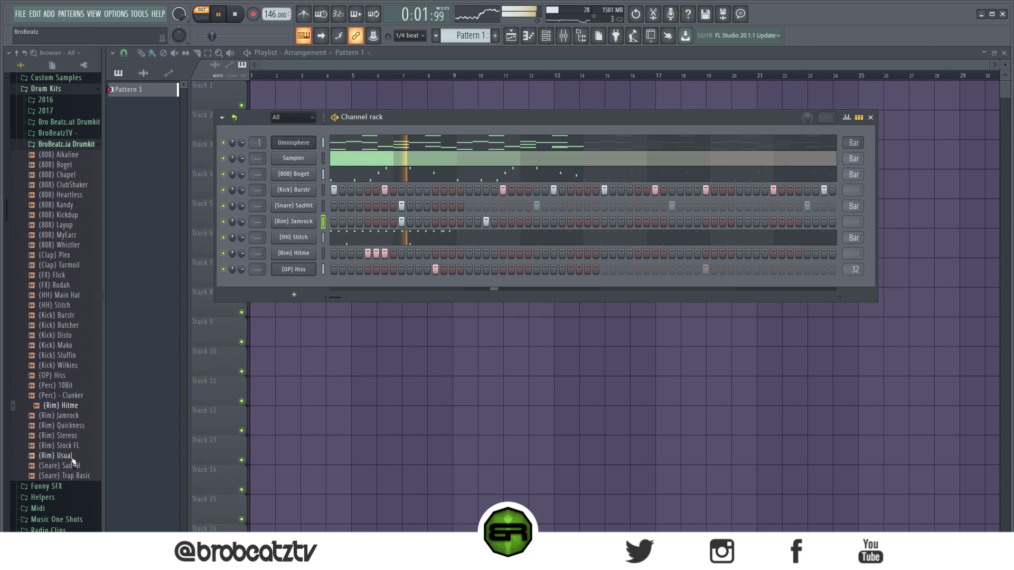
Add a {Snare} Trap Basic channel below {Rim} Jamrock, with a quick fade-out and a hit on step 19
{"action": "left_click_drag", "start_coordinate": [59, 465], "coordinate": [312, 235]}
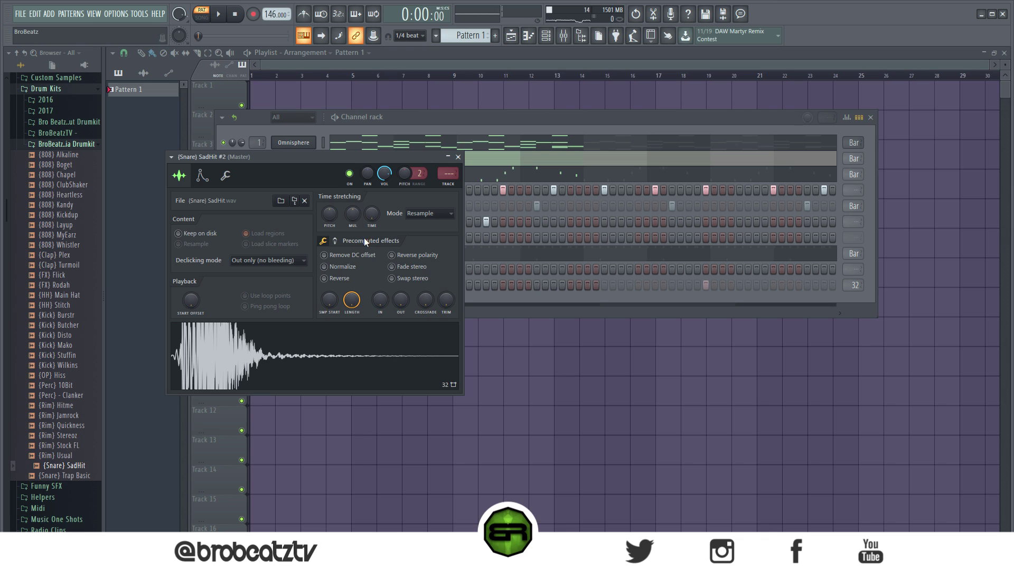
{"action": "left_click", "coordinate": [458, 157]}
{"action": "left_click_drag", "start_coordinate": [80, 475], "coordinate": [307, 259]}
{"action": "left_click_drag", "start_coordinate": [400, 302], "coordinate": [400, 302]}
{"action": "left_click", "coordinate": [458, 157]}
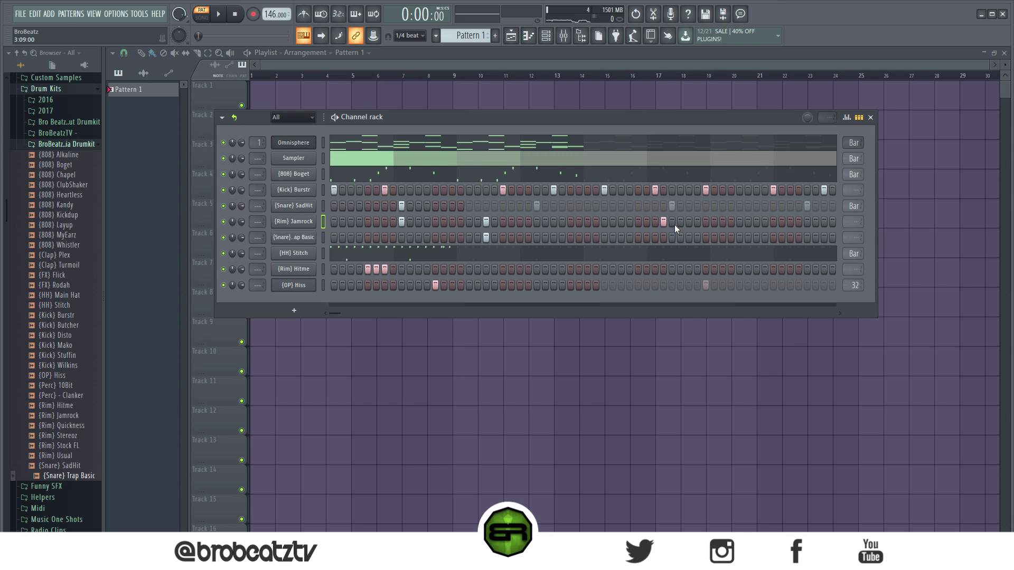
Add hits for {Rim} Hitme on step 37, {Rim} Jamrock on 41 and 51, and {Snare} Trap Basic on 47 and 51, and play the pattern
{"action": "left_click", "coordinate": [638, 270]}
{"action": "key", "text": "space"}
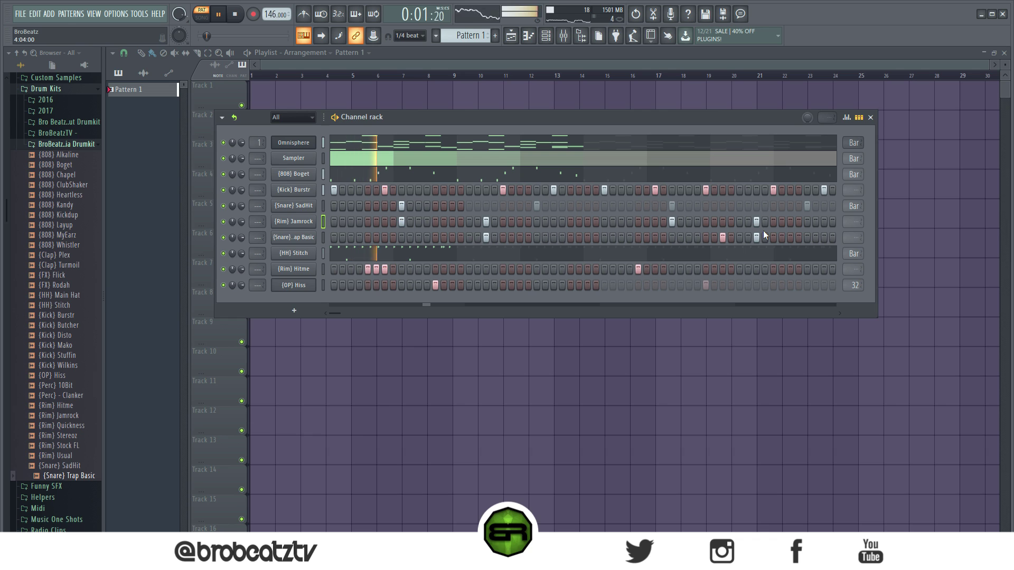
Remove the {Rim} Hitme hits on steps 6 and 7, keeping the one on step 5
{"action": "left_click", "coordinate": [385, 269]}
{"action": "left_click", "coordinate": [376, 269]}
{"action": "left_click", "coordinate": [368, 269]}
{"action": "left_click", "coordinate": [367, 267]}
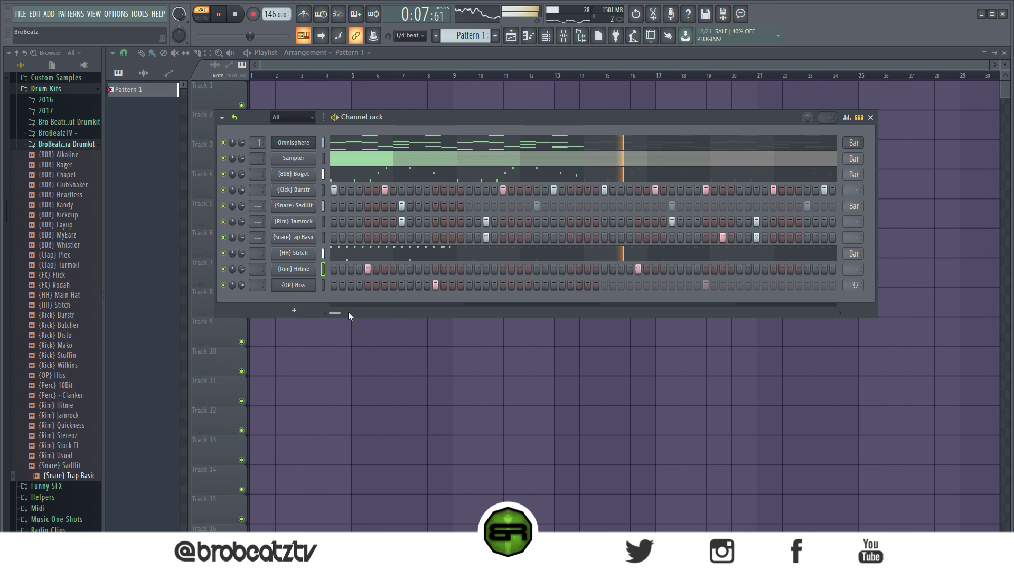
Add a {Snare} Trap Basic hit on step 63 and check the {Rim} Jamrock channel's settings
{"action": "left_click_drag", "start_coordinate": [338, 313], "coordinate": [348, 312]}
{"action": "left_click", "coordinate": [671, 237]}
{"action": "left_click", "coordinate": [324, 237]}
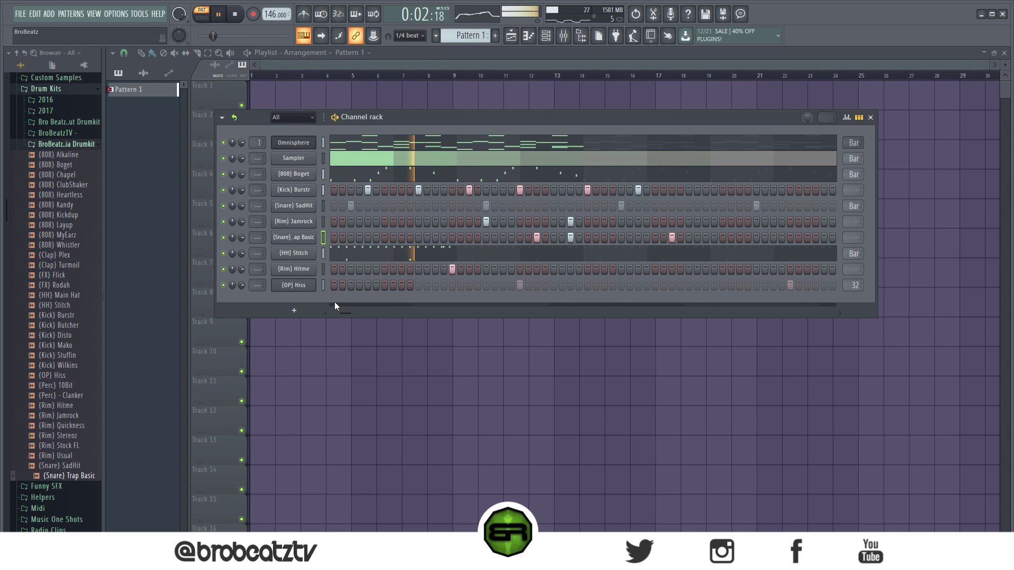
{"action": "left_click", "coordinate": [291, 222]}
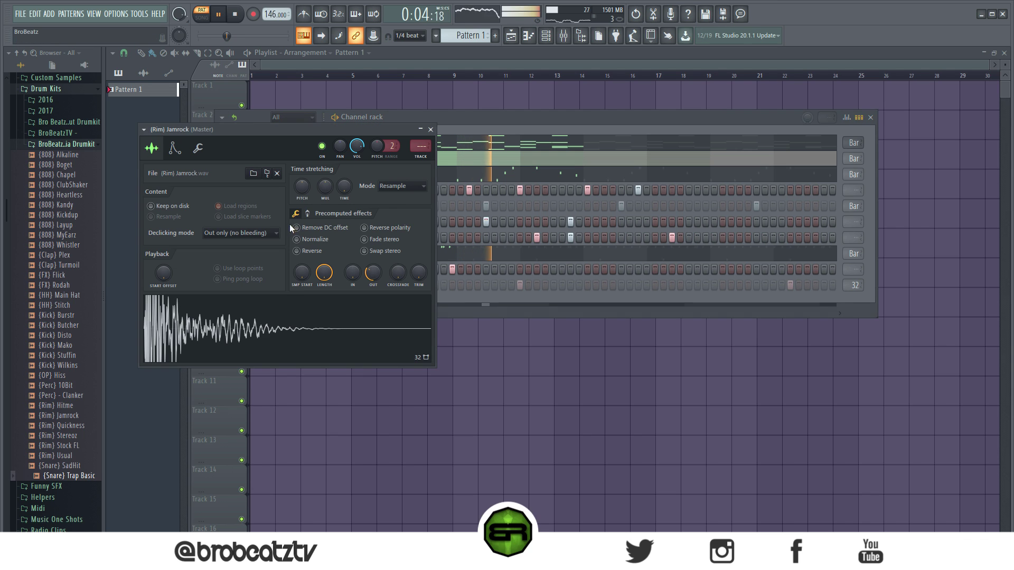
{"action": "left_click", "coordinate": [430, 129]}
{"action": "left_click", "coordinate": [296, 190]}
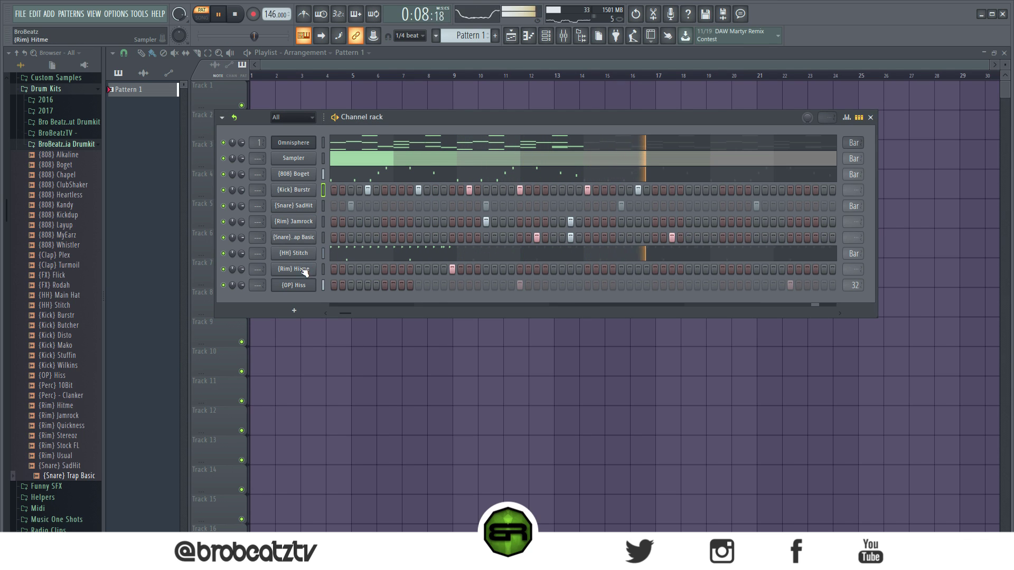
Add two F4 notes right after the bar 2 F4 note in the {HH} Stitch pattern and play it
{"action": "left_click", "coordinate": [356, 254]}
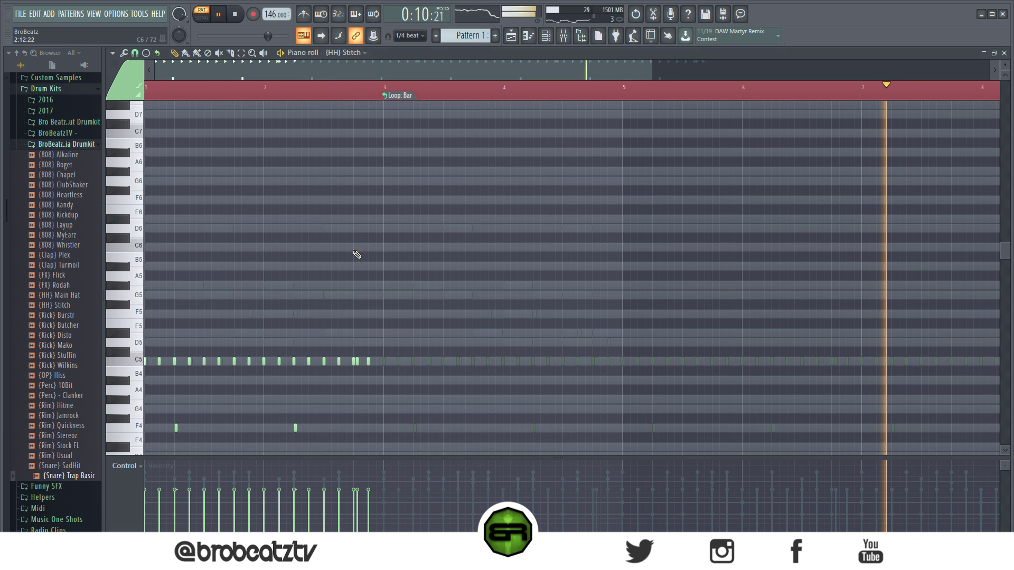
{"action": "scroll", "coordinate": [378, 93], "scroll_direction": "down", "scroll_amount": 1}
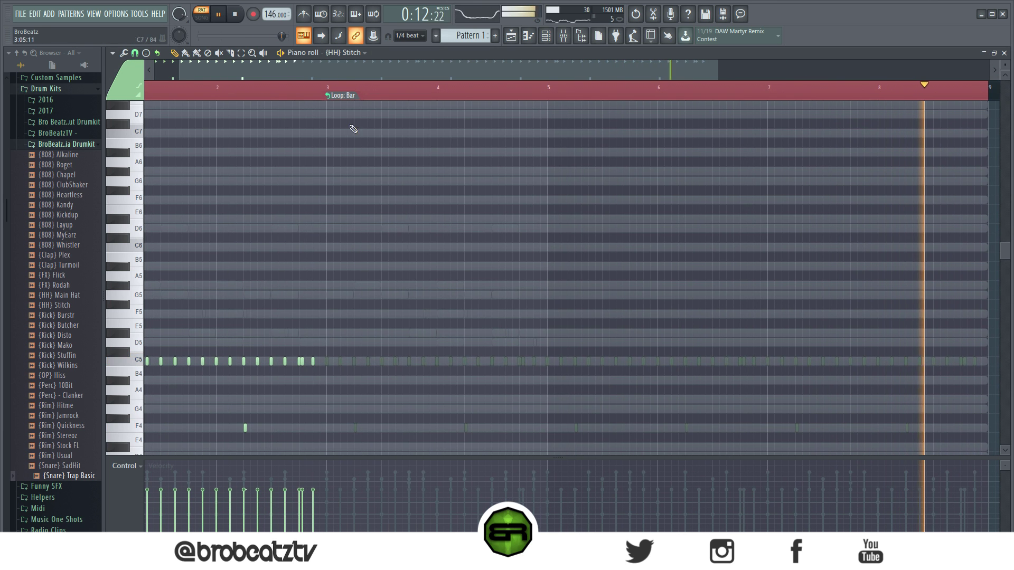
{"action": "scroll", "coordinate": [228, 384], "scroll_direction": "down", "scroll_amount": 3}
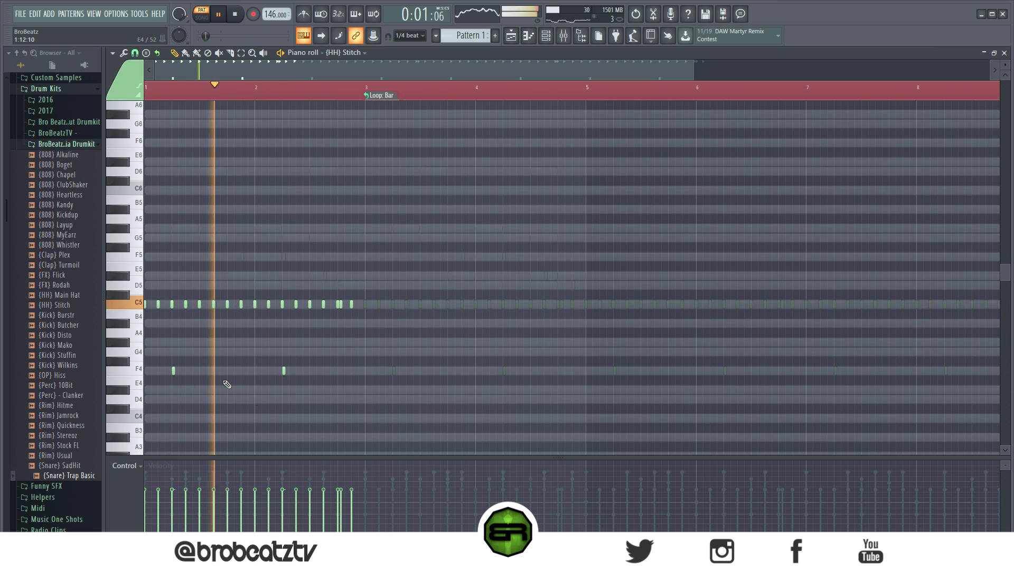
{"action": "key", "text": "space"}
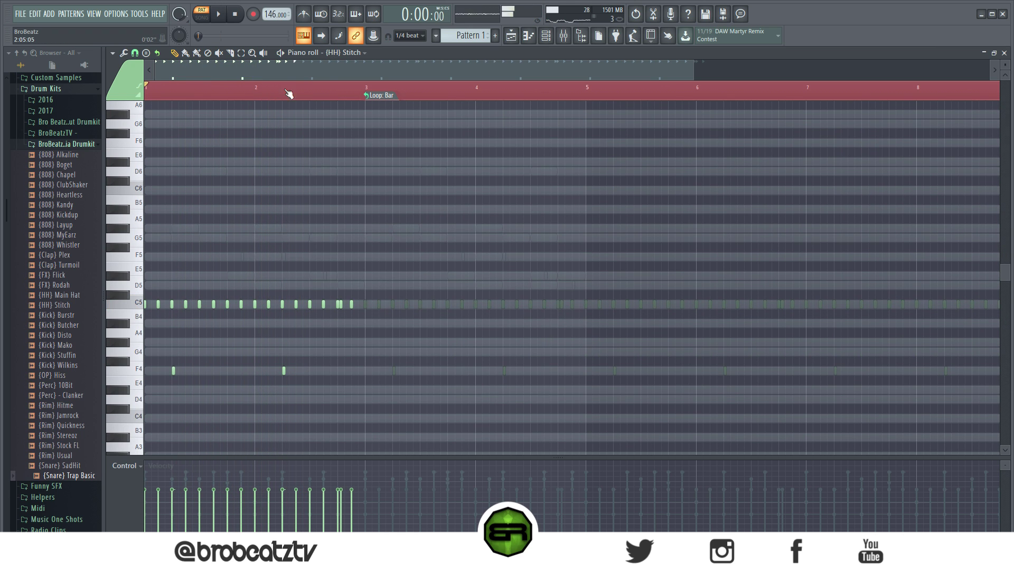
{"action": "left_click", "coordinate": [293, 372]}
{"action": "left_click", "coordinate": [297, 372]}
{"action": "key", "text": "space"}
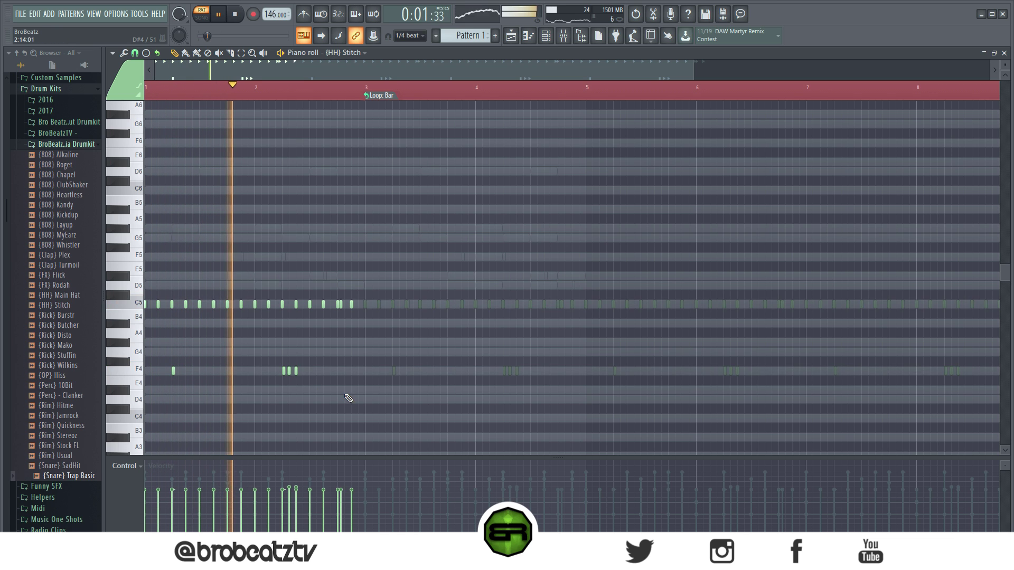
Extend the {HH} Stitch pattern to four bars, keeping the triple F4 hits only in bar 4, and play it
{"action": "left_click_drag", "start_coordinate": [441, 233], "coordinate": [367, 307]}
{"action": "left_click", "coordinate": [378, 335]}
{"action": "key", "text": "space"}
{"action": "key", "text": "space"}
{"action": "key", "text": "ctrl+a"}
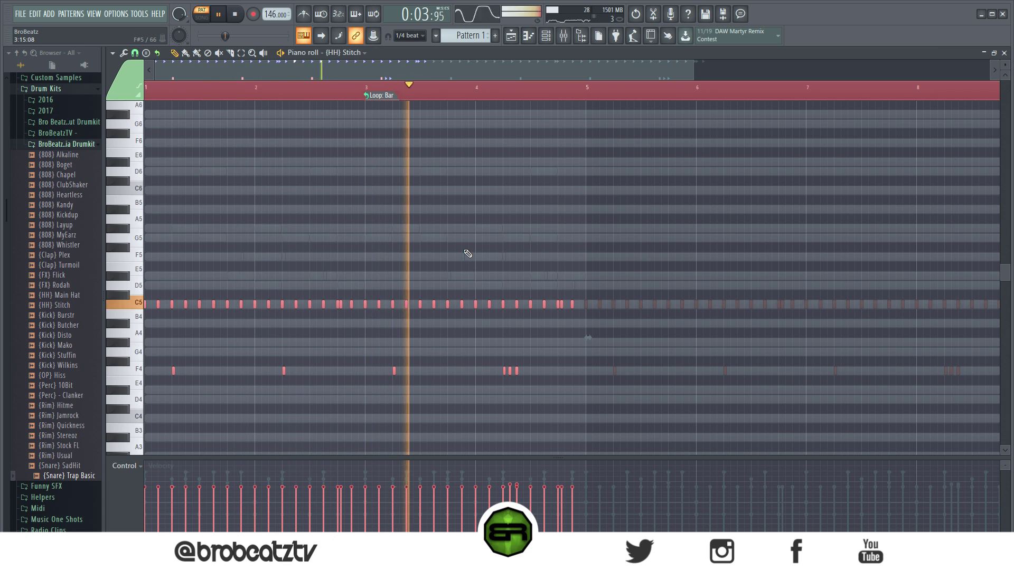
{"action": "left_click", "coordinate": [616, 407]}
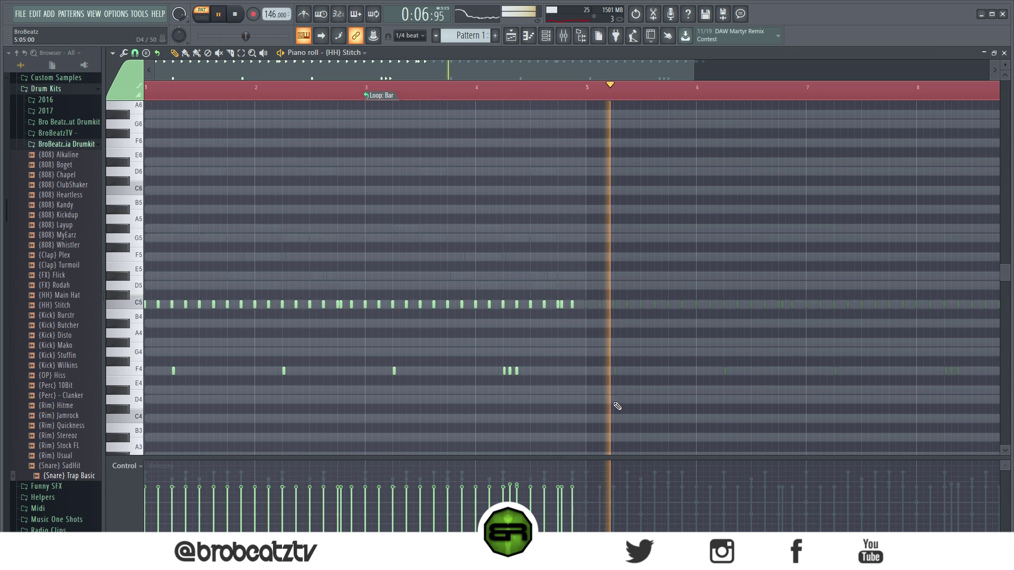
Stop playback, return to the playlist with the channel rack and move the Sampler channel above Omnisphere
{"action": "left_click", "coordinate": [511, 35]}
{"action": "left_click", "coordinate": [546, 36]}
{"action": "key", "text": "space"}
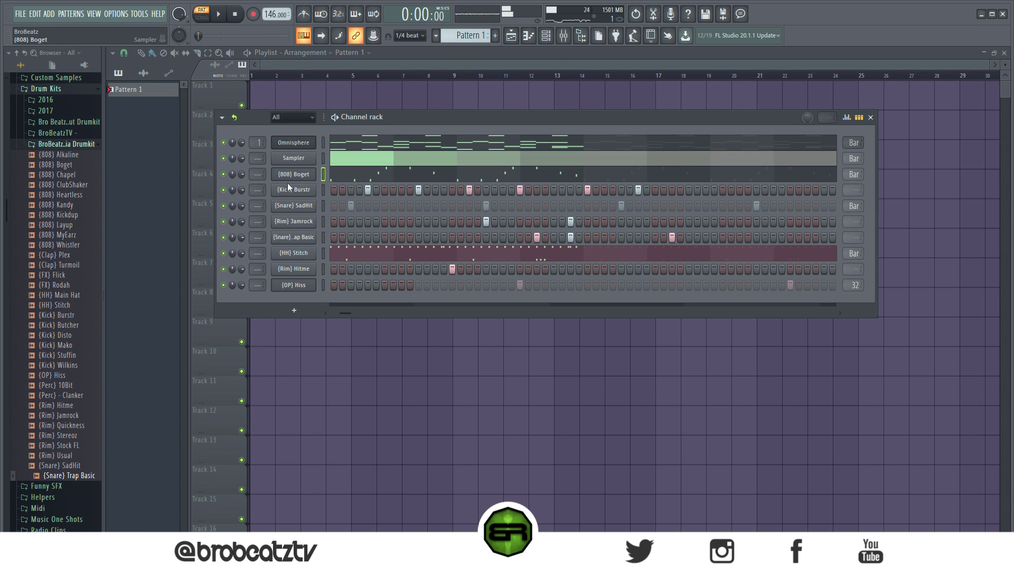
{"action": "left_click", "coordinate": [293, 271]}
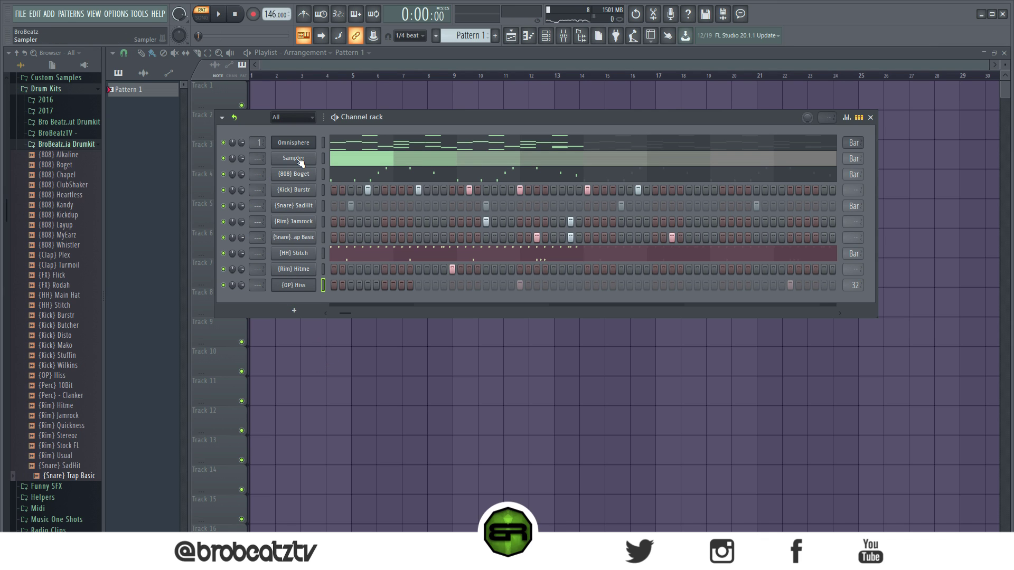
{"action": "left_click_drag", "start_coordinate": [301, 163], "coordinate": [301, 147]}
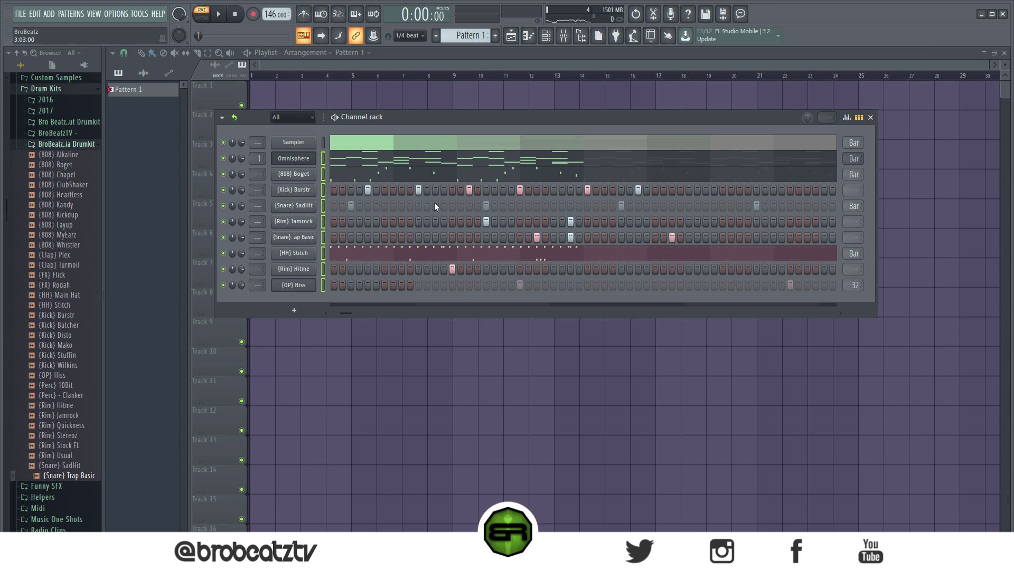
Color all channels except Sampler with a red-to-magenta gradient and split Pattern 1 into one pattern per channel
{"action": "left_click", "coordinate": [47, 89]}
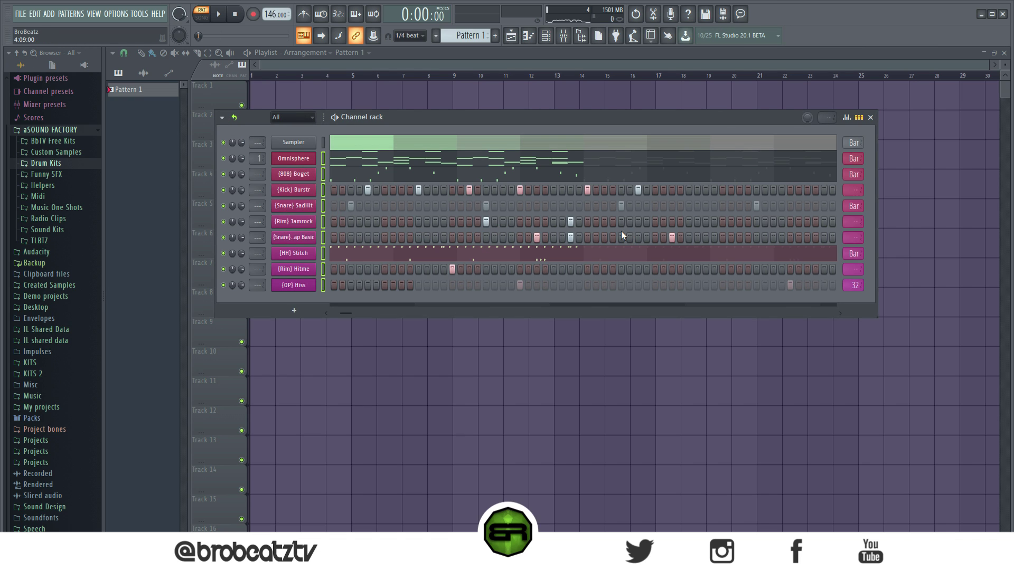
{"action": "key", "text": "F6"}
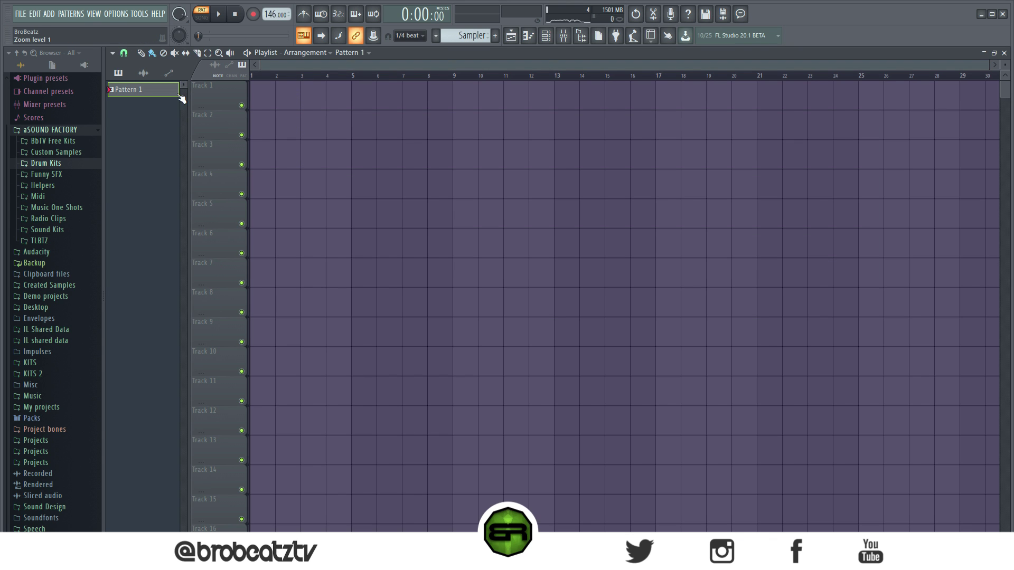
{"action": "key", "text": "F7"}
{"action": "key", "text": "F5"}
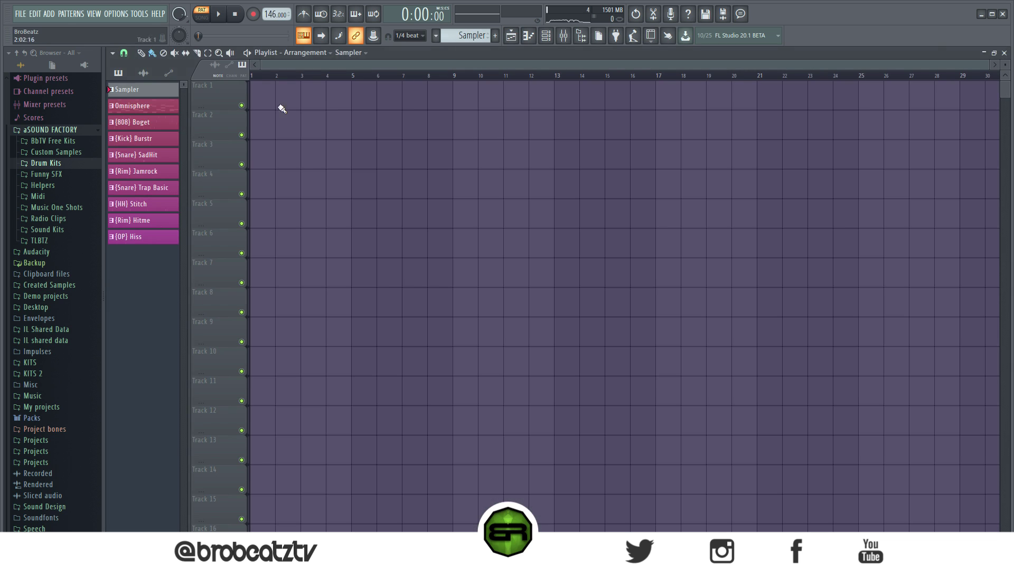
Place the nine patterns from Omnisphere to {OP} Hiss on Tracks 1 to 9, starting at bar 1
{"action": "left_click", "coordinate": [145, 242], "text": "shift"}
{"action": "left_click_drag", "start_coordinate": [149, 107], "coordinate": [259, 100]}
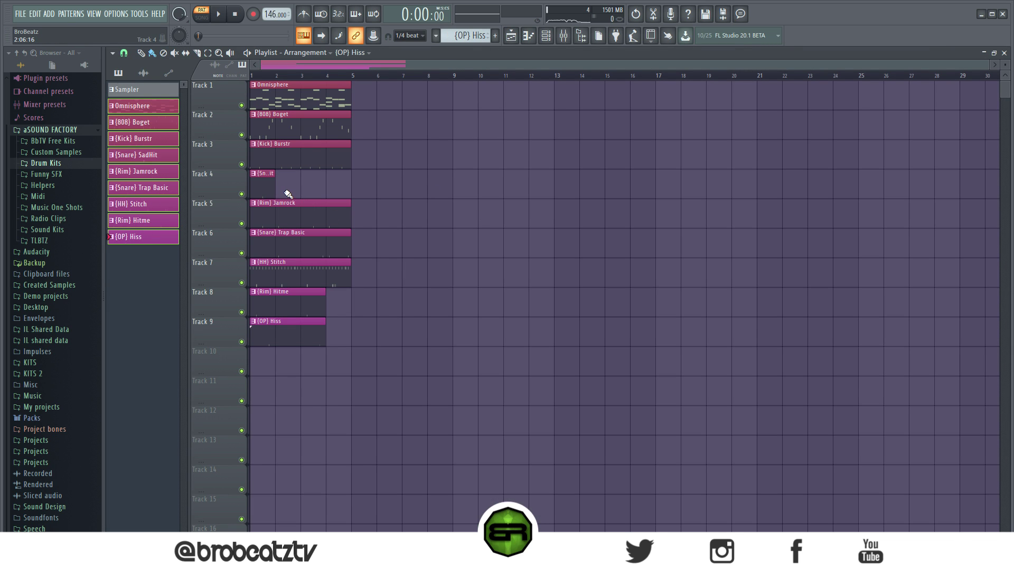
Extend the {Snare} SadHit, {Rim} Hitme and {OP} Hiss clips to four bars and select all nine clips
{"action": "left_click_drag", "start_coordinate": [275, 190], "coordinate": [350, 189]}
{"action": "left_click_drag", "start_coordinate": [339, 304], "coordinate": [351, 341]}
{"action": "left_click_drag", "start_coordinate": [392, 403], "coordinate": [267, 79]}
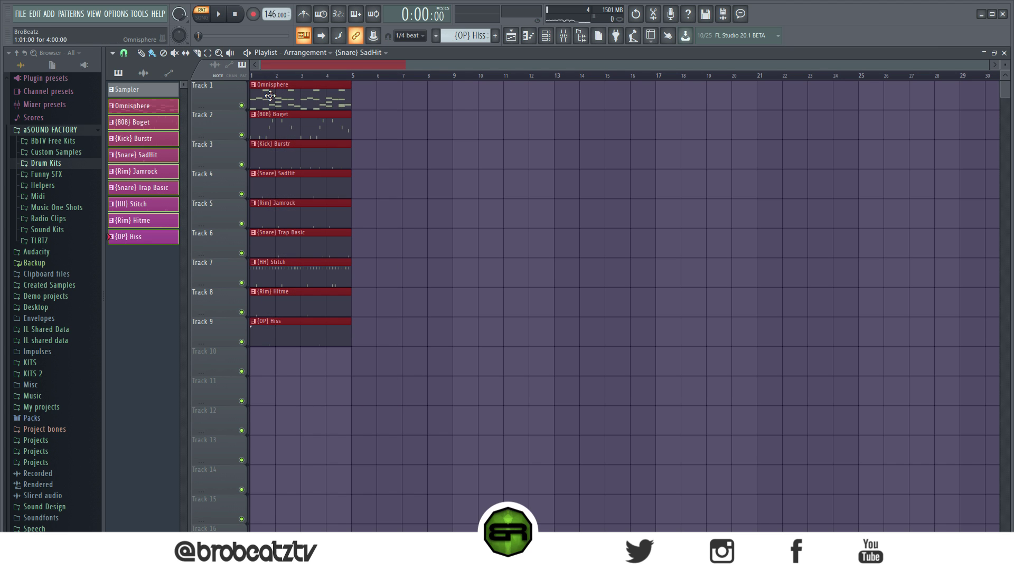
Duplicate the nine clips end to end until all tracks are filled from bar 1 to bar 17
{"action": "key", "text": "ctrl+b"}
{"action": "key", "text": "ctrl+a"}
{"action": "key", "text": "ctrl+b"}
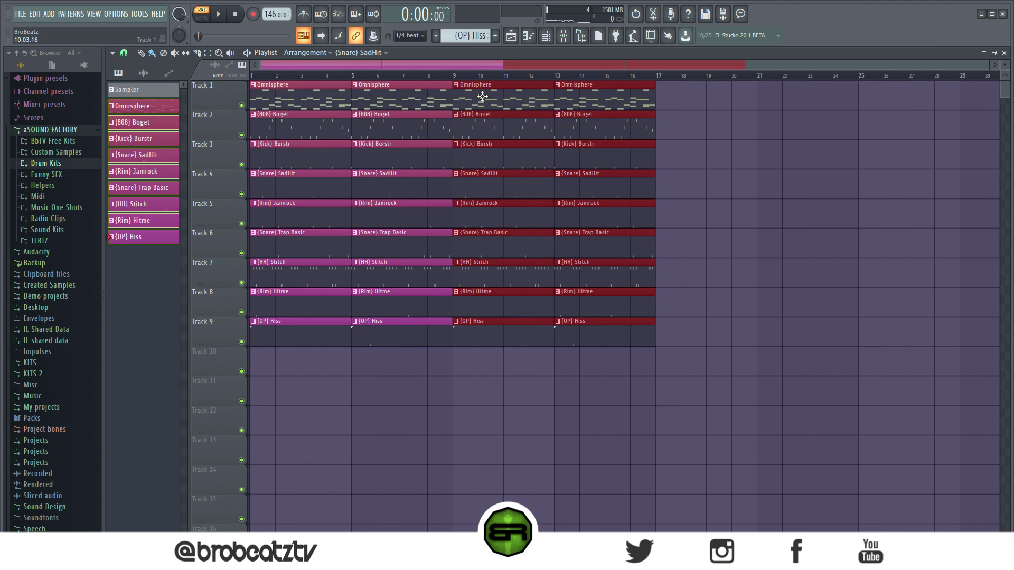
Clear the clips on Tracks 3 to 9 from bars 1 to 8 and remove the {808} Boget clip at bar 1
{"action": "left_click", "coordinate": [609, 312]}
{"action": "mouse_move", "coordinate": [359, 125]}
{"action": "left_mouse_down"}
{"action": "mouse_move", "coordinate": [339, 374]}
{"action": "mouse_move", "coordinate": [301, 158]}
{"action": "mouse_move", "coordinate": [322, 122]}
{"action": "left_mouse_up"}
{"action": "left_click", "coordinate": [355, 129]}
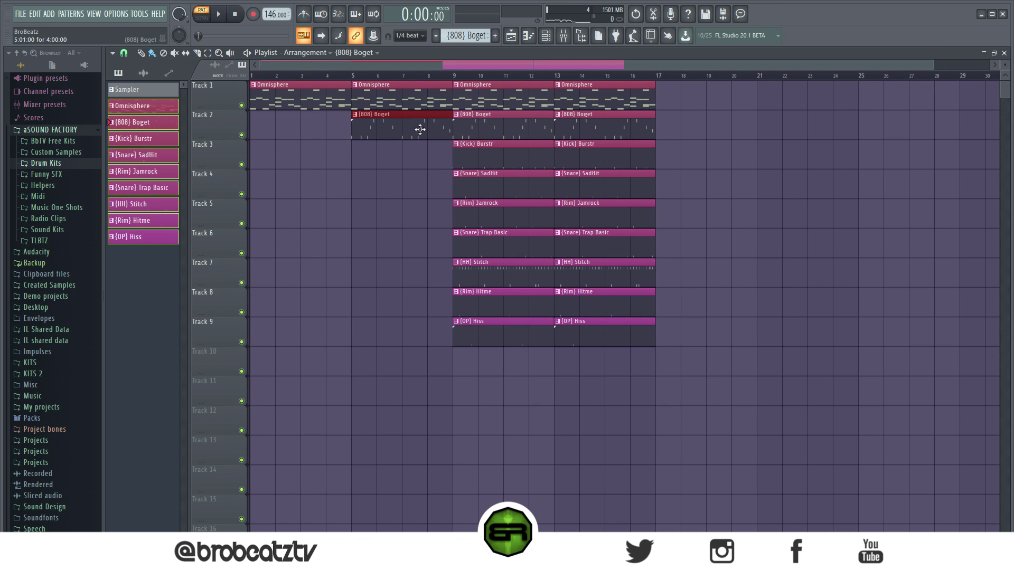
Make the {808} Boget clip at bar 5 a unique pattern, view its notes and play the arrangement from about bar 5
{"action": "double_click", "coordinate": [380, 125]}
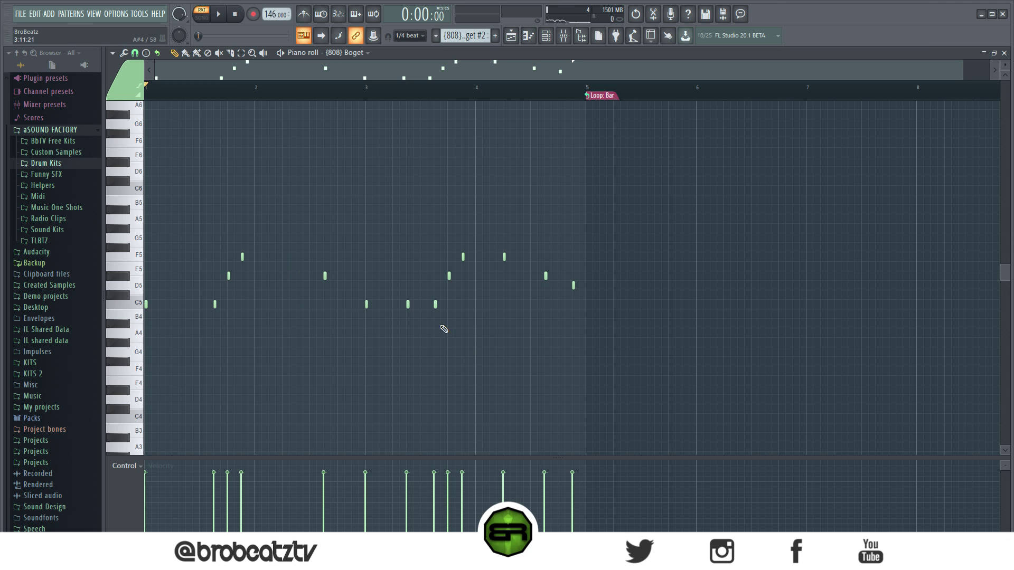
{"action": "left_click", "coordinate": [517, 37]}
{"action": "left_click", "coordinate": [374, 119]}
{"action": "left_click", "coordinate": [347, 71]}
{"action": "key", "text": "space"}
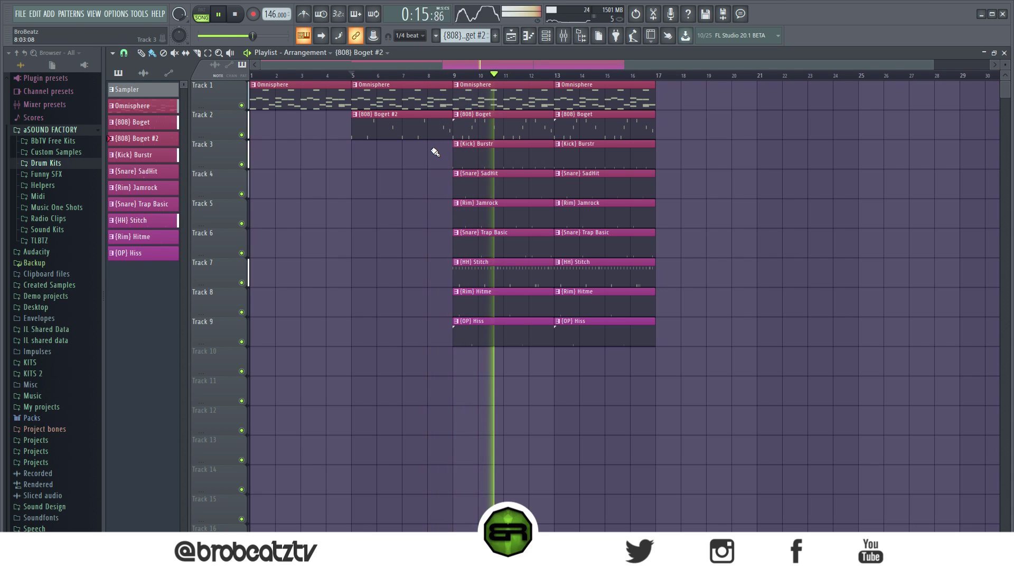
Delete the {808} clip at bar 5 and shorten the second Omnisphere clip to end at bar 8
{"action": "right_click", "coordinate": [430, 131]}
{"action": "key", "text": "space"}
{"action": "left_click", "coordinate": [309, 75]}
{"action": "key", "text": "space"}
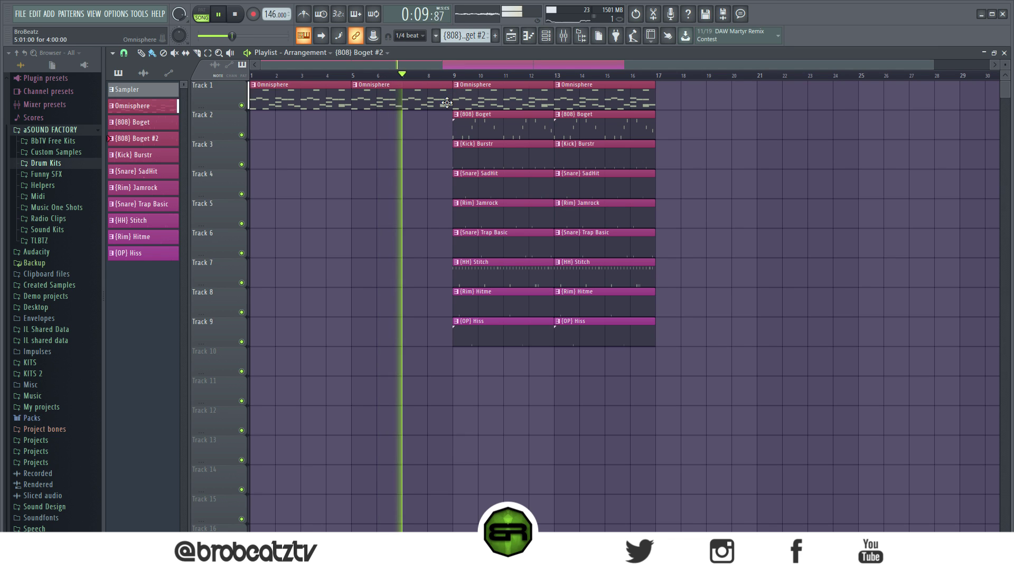
{"action": "left_click_drag", "start_coordinate": [451, 101], "coordinate": [428, 100]}
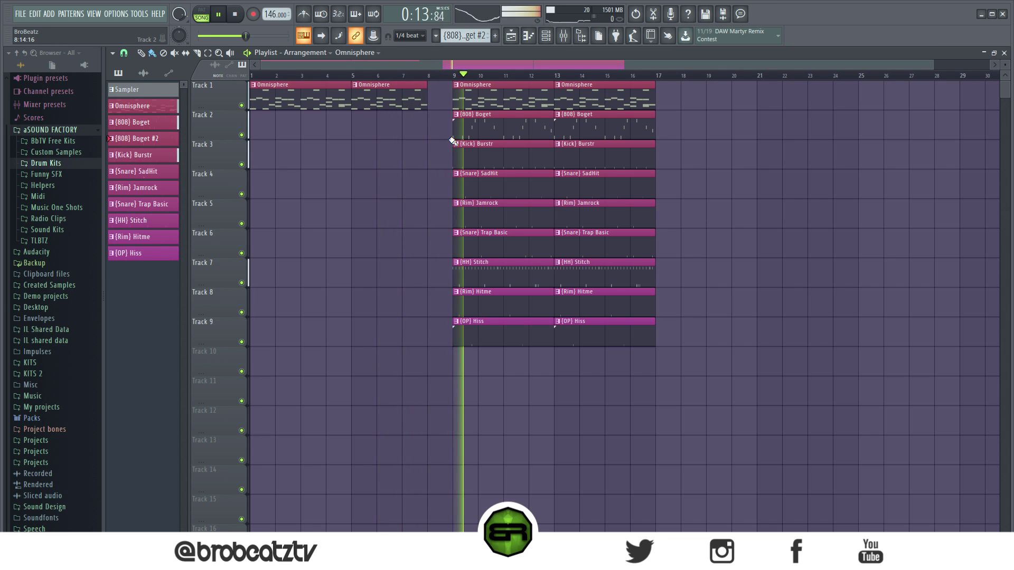
Duplicate all clips of bars 9 to 16 to bar 17 and delete the {Kick} Burstr clip at bar 17
{"action": "left_click_drag", "start_coordinate": [692, 376], "coordinate": [496, 85]}
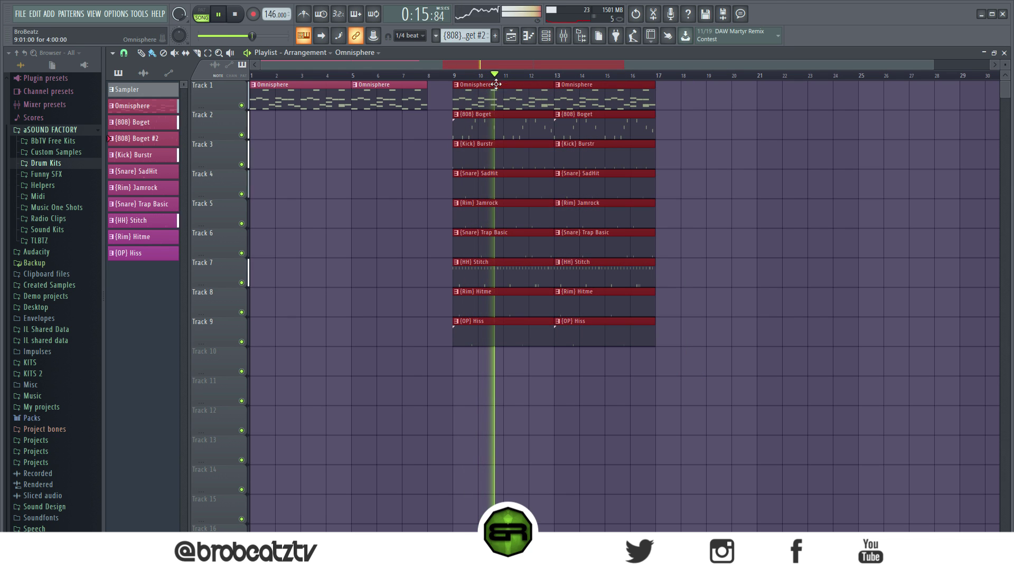
{"action": "key", "text": "ctrl+b"}
{"action": "scroll", "coordinate": [650, 85], "scroll_direction": "down", "scroll_amount": 2}
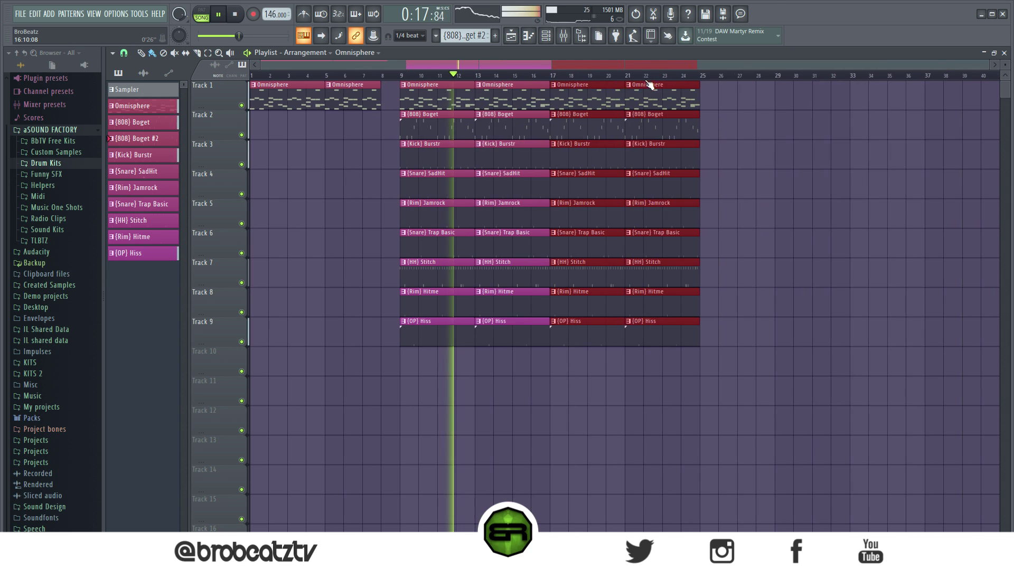
{"action": "left_click", "coordinate": [803, 204]}
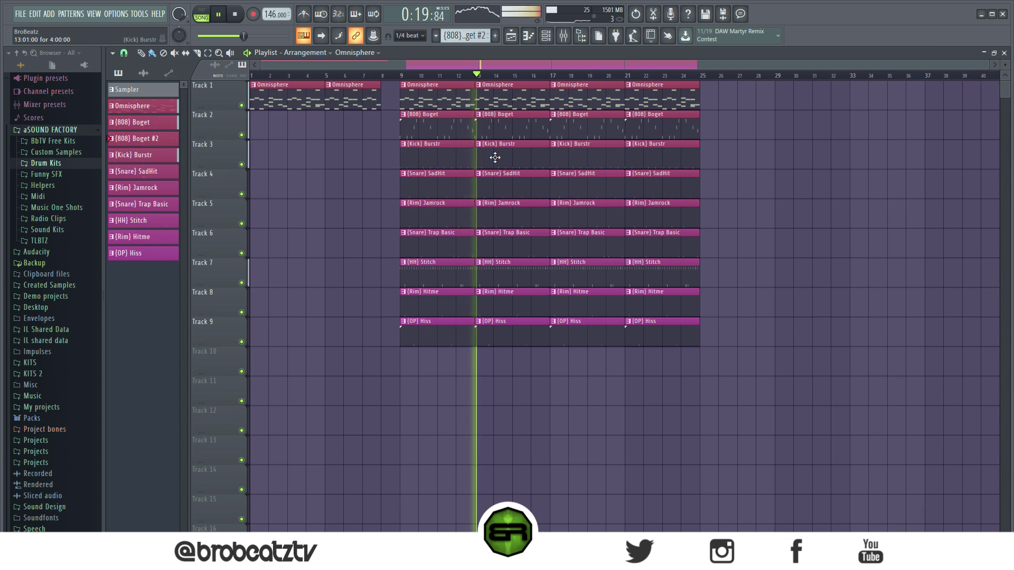
{"action": "right_click", "coordinate": [553, 158]}
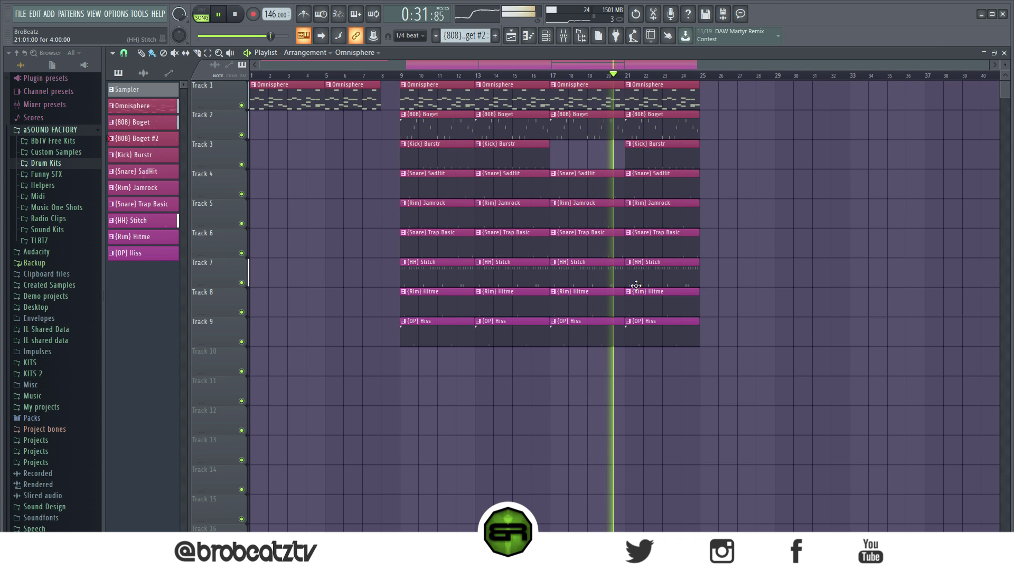
Duplicate all clips of bars 9 to 24 on Tracks 1 to 9 so the copy starts at bar 25
{"action": "left_click_drag", "start_coordinate": [794, 493], "coordinate": [394, 123]}
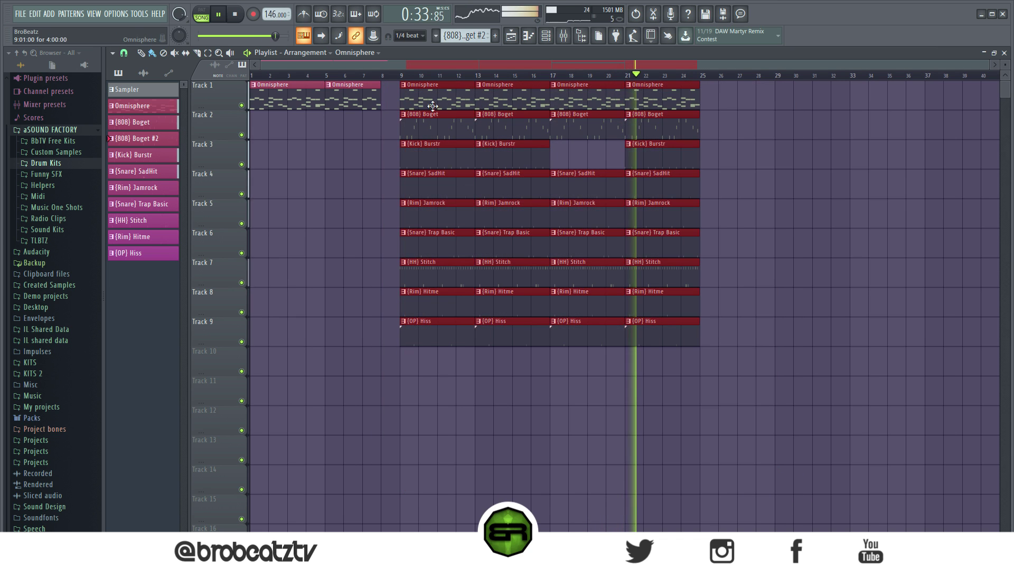
{"action": "key", "text": "ctrl+b"}
{"action": "scroll", "coordinate": [699, 78], "scroll_direction": "down", "scroll_amount": 1}
{"action": "scroll", "coordinate": [699, 78], "scroll_direction": "down", "scroll_amount": 1}
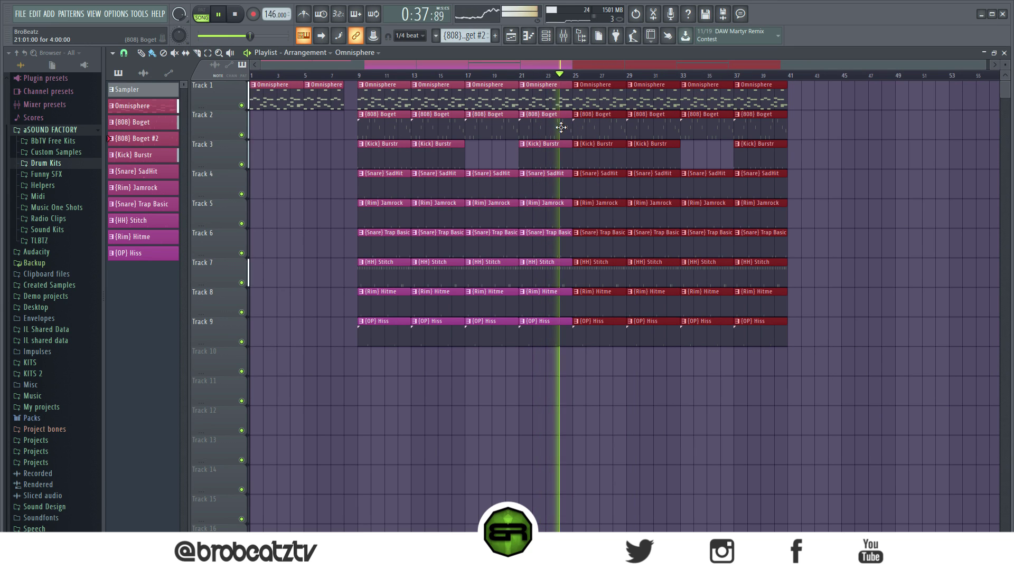
Shorten the bar 21 clips on Tracks 3 to 9 to end at bar 24 and play from bar 21
{"action": "left_click_drag", "start_coordinate": [528, 139], "coordinate": [560, 335]}
{"action": "key", "text": "space"}
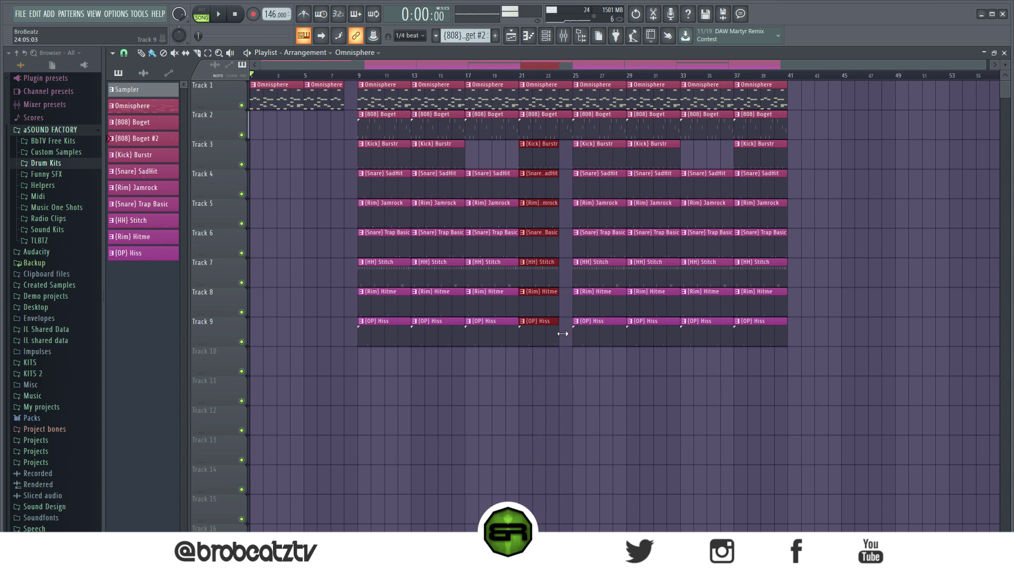
{"action": "left_click", "coordinate": [522, 76]}
{"action": "key", "text": "space"}
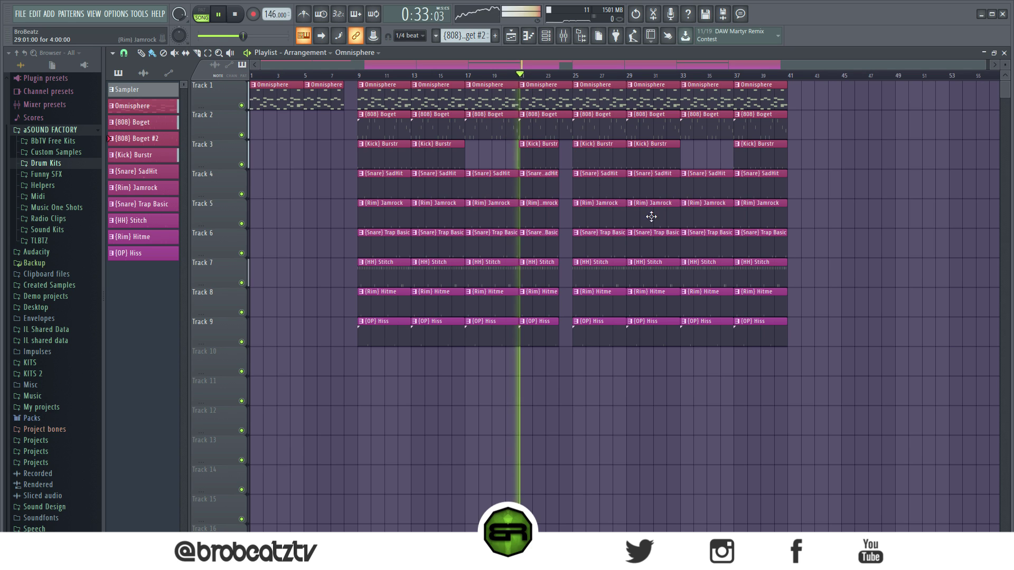
Delete the {Kick} Burstr clip at bar 25 and all {Rim} Jamrock and {Snare} Trap Basic clips in bars 25 to 40
{"action": "right_click", "coordinate": [590, 164]}
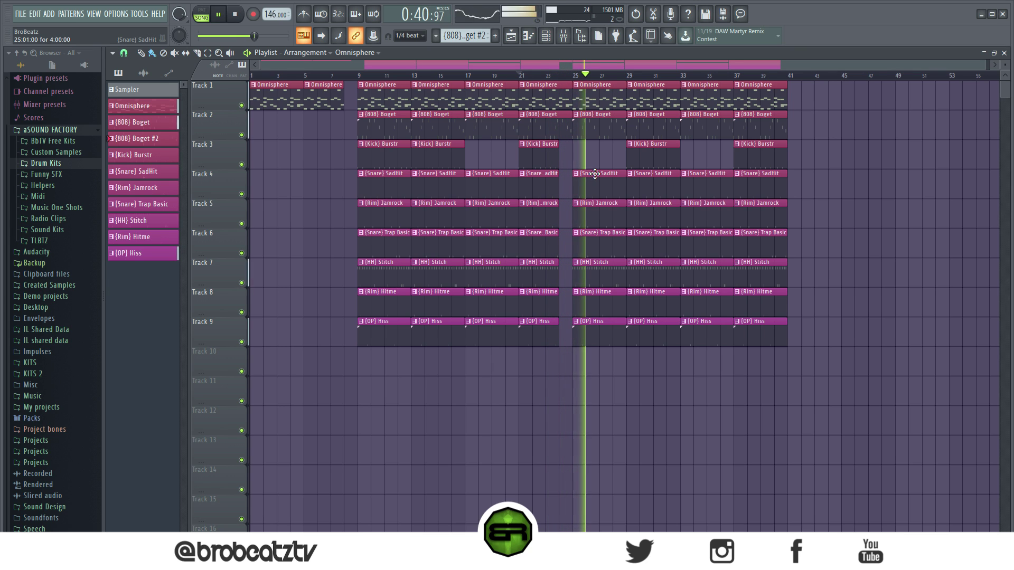
{"action": "key", "text": "space"}
{"action": "right_click", "coordinate": [595, 245]}
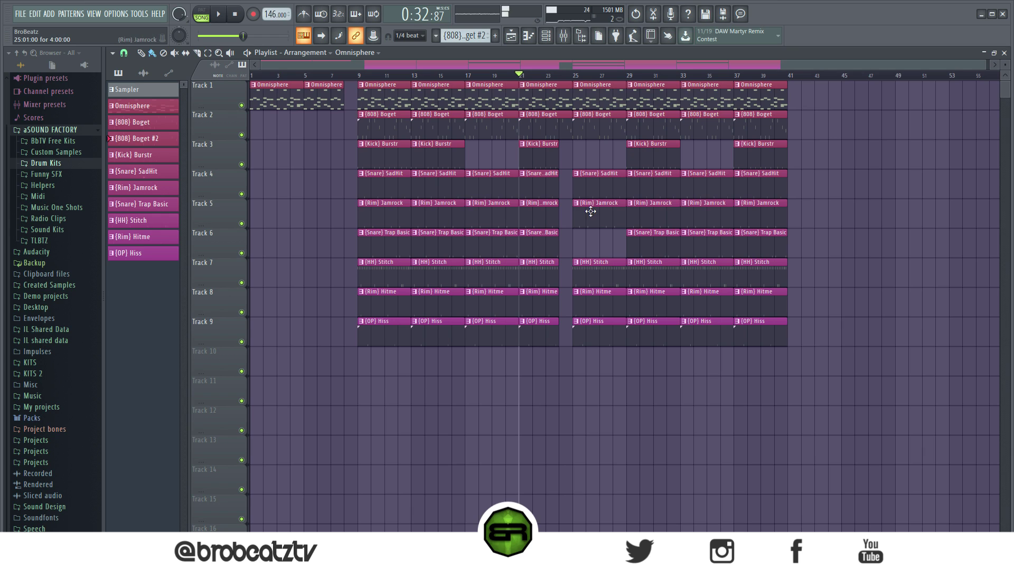
{"action": "right_click", "coordinate": [649, 211]}
{"action": "right_click", "coordinate": [705, 214]}
{"action": "right_click", "coordinate": [761, 213]}
{"action": "right_click", "coordinate": [761, 243]}
{"action": "right_click", "coordinate": [705, 244]}
{"action": "right_click", "coordinate": [649, 245]}
{"action": "key", "text": "space"}
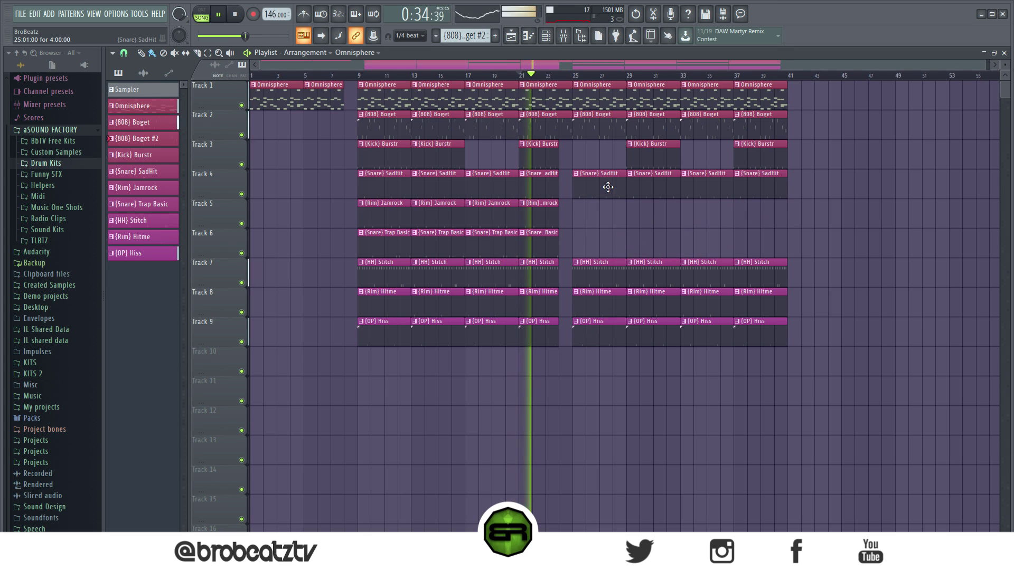
Duplicate the whole section of bars 9 to 40 on all nine tracks so the copy starts at bar 41
{"action": "left_click_drag", "start_coordinate": [358, 82], "coordinate": [431, 194]}
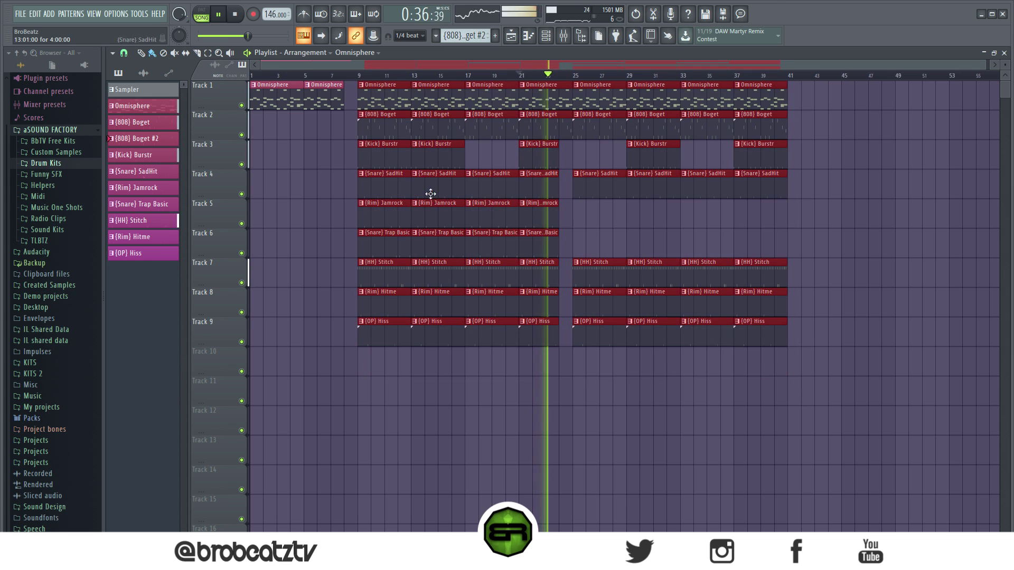
{"action": "key", "text": "ctrl+b"}
{"action": "left_click_drag", "start_coordinate": [780, 140], "coordinate": [780, 344]}
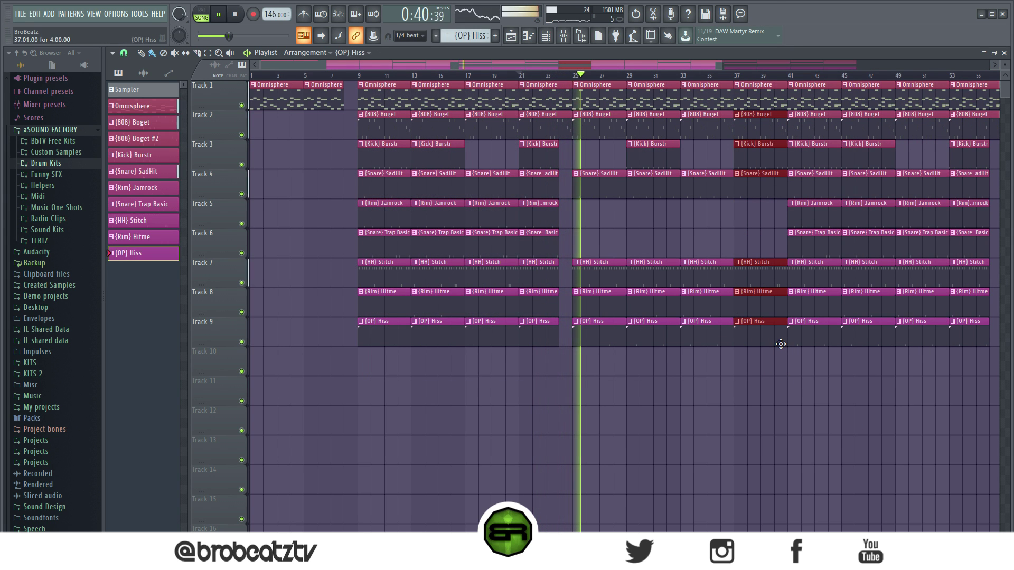
{"action": "left_click", "coordinate": [782, 350]}
Make the {HH} Stitch clip at bar 25 a unique pattern and add a hi-hat roll with an A4 note in its bar 3
{"action": "key", "text": "space"}
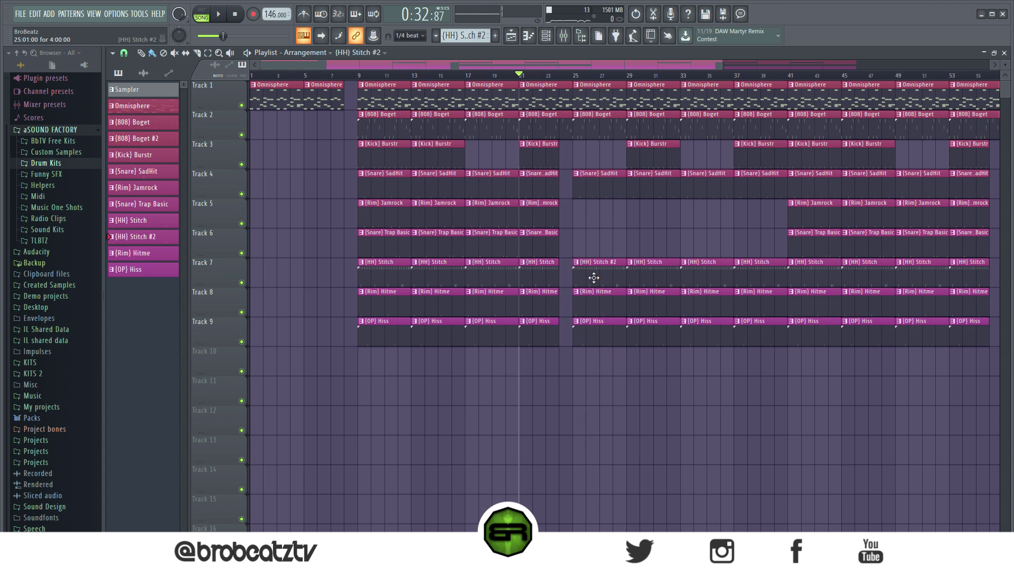
{"action": "double_click", "coordinate": [595, 281]}
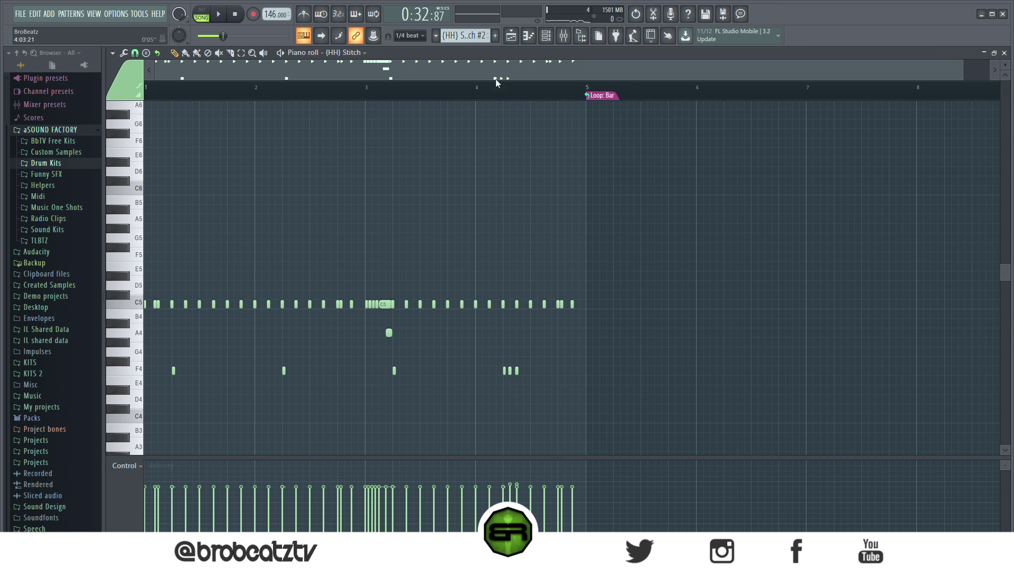
{"action": "left_click", "coordinate": [510, 39]}
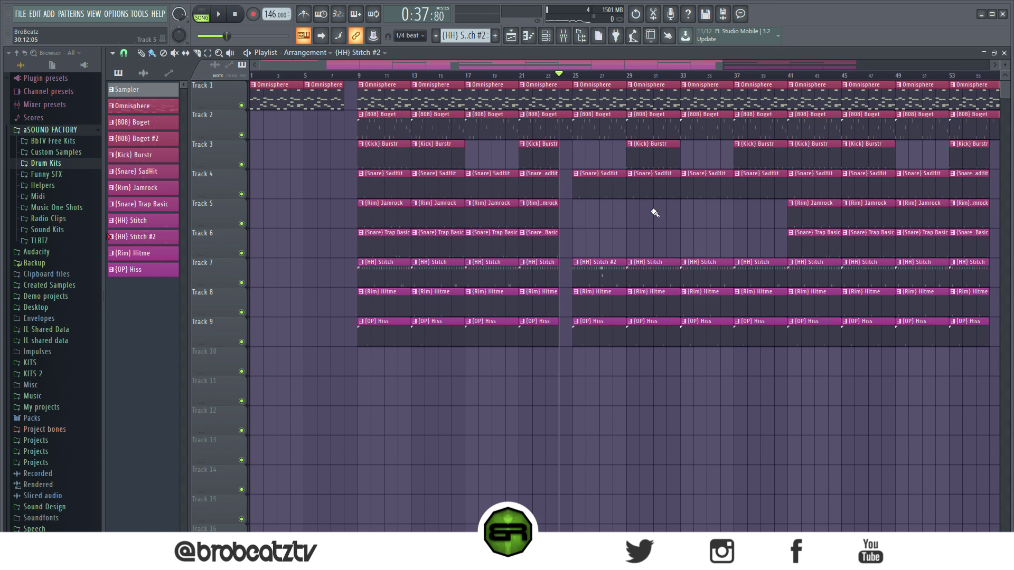
Replace the {HH} Stitch clip at bar 33 with {HH} Stitch #2 and play the passage from about bar 24
{"action": "left_click_drag", "start_coordinate": [658, 235], "coordinate": [697, 288]}
{"action": "key", "text": "space"}
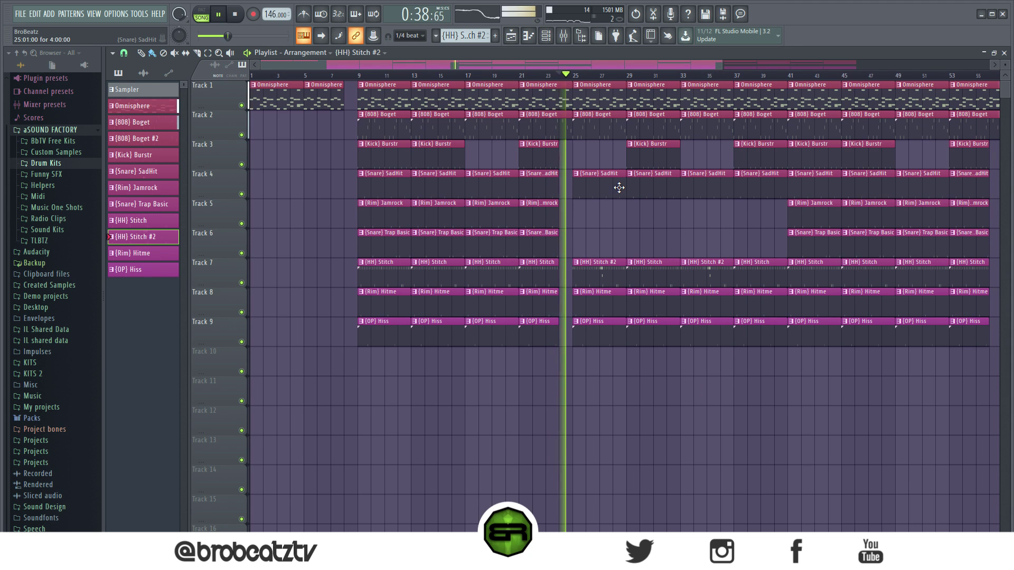
{"action": "key", "text": "space"}
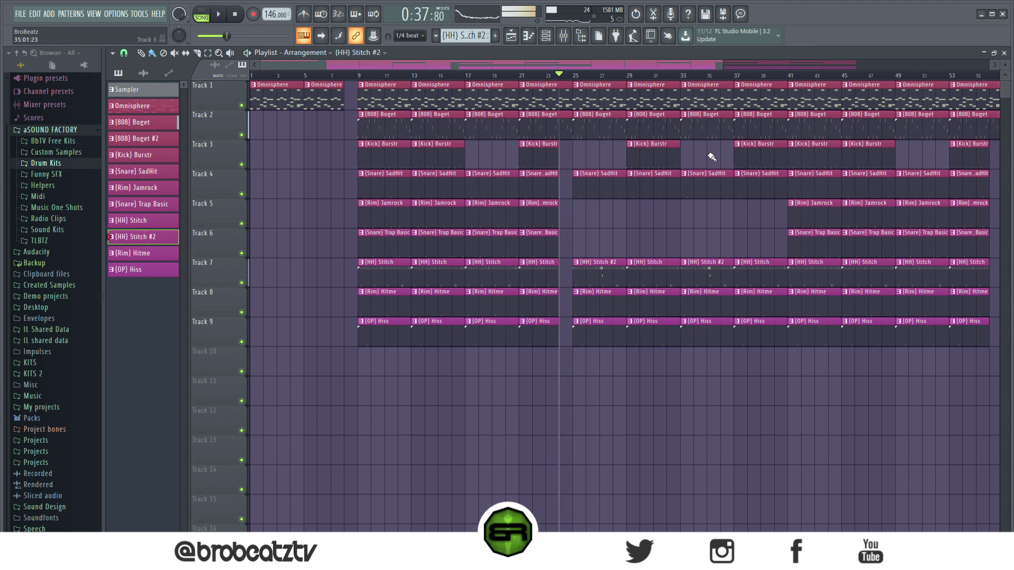
In {HH} Stitch #2, delete the A4 note in bar 3, add an extra C5 hit in bar 2 and return to the playlist
{"action": "double_click", "coordinate": [589, 274]}
{"action": "scroll", "coordinate": [217, 120], "scroll_direction": "up", "scroll_amount": 5}
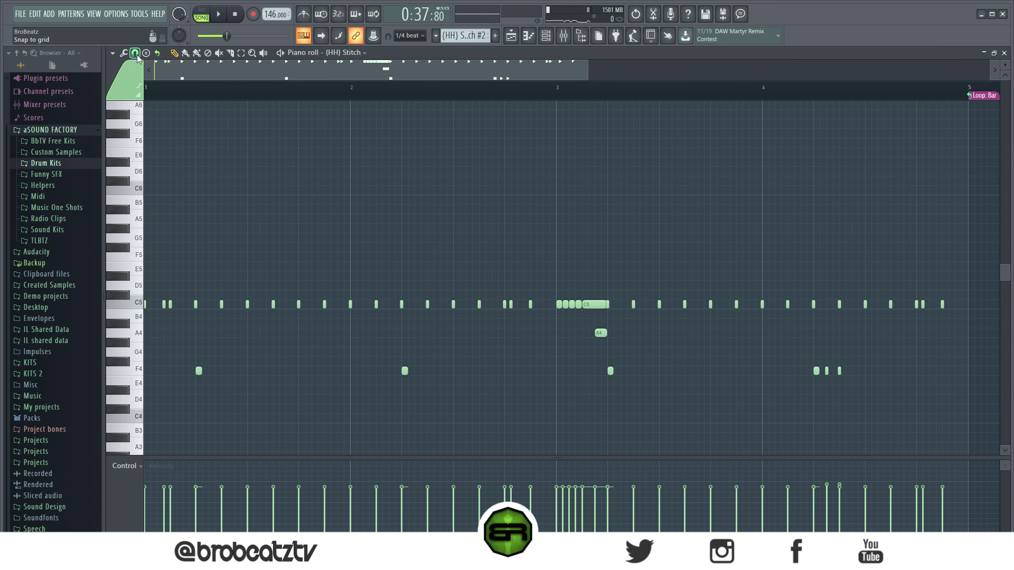
{"action": "scroll", "coordinate": [216, 78], "scroll_direction": "up", "scroll_amount": 2}
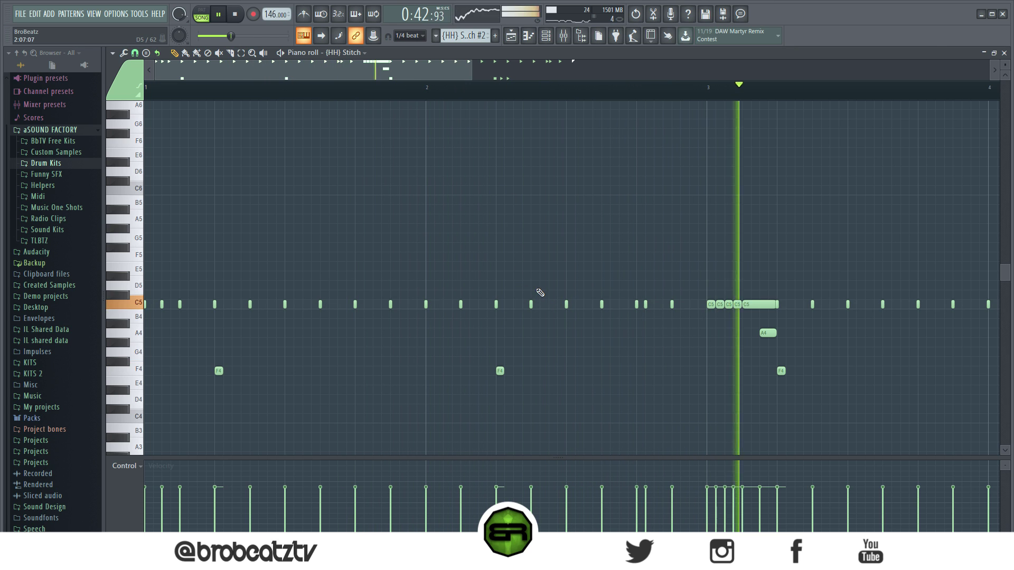
{"action": "right_click", "coordinate": [768, 332]}
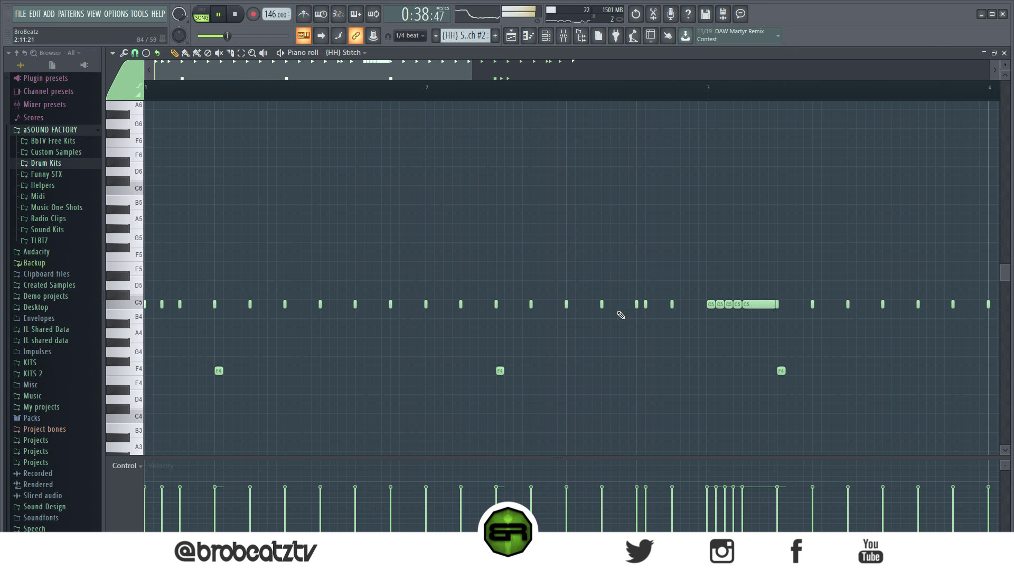
{"action": "left_click", "coordinate": [513, 304]}
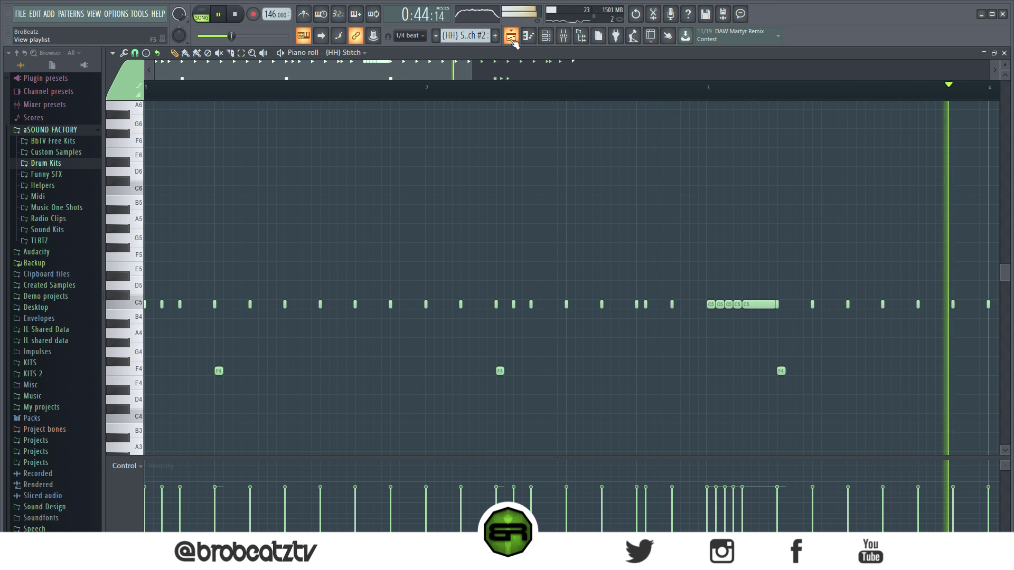
{"action": "left_click", "coordinate": [512, 36]}
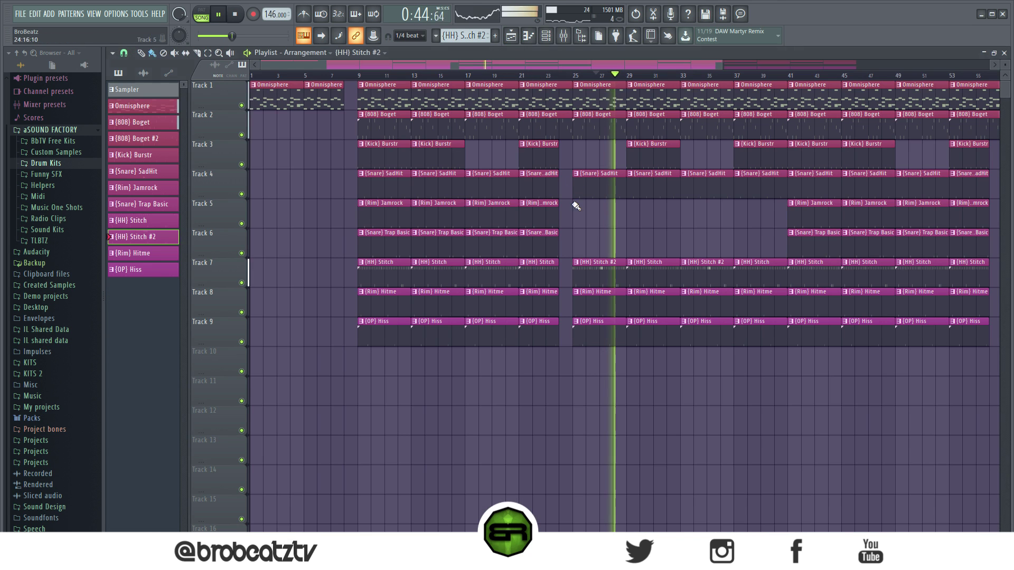
Put the original {HH} Stitch clip back at bar 33 and add a {Kick} Burstr clip at bar 33
{"action": "left_click_drag", "start_coordinate": [684, 238], "coordinate": [696, 271]}
{"action": "left_click", "coordinate": [652, 146]}
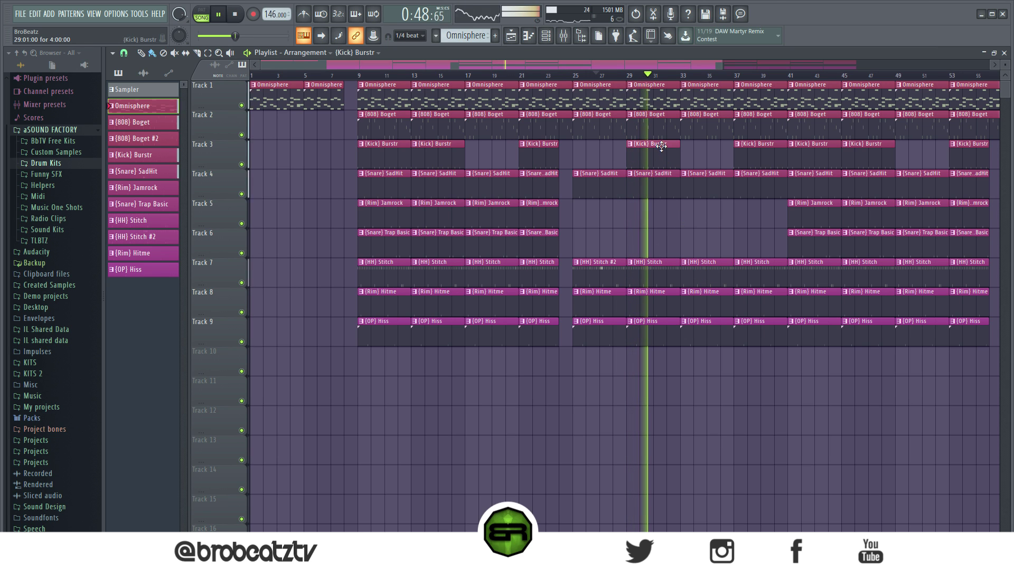
{"action": "left_click", "coordinate": [687, 151]}
{"action": "scroll", "coordinate": [610, 79], "scroll_direction": "down", "scroll_amount": 2}
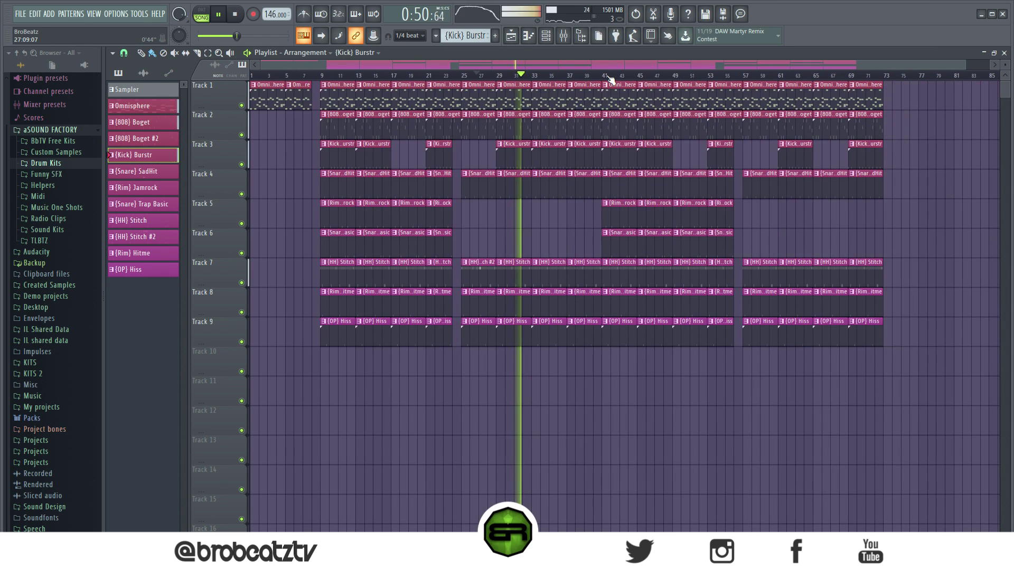
Stop playback and route all channels from Omnisphere to {OP} Hiss to separate mixer tracks
{"action": "key", "text": "space"}
{"action": "left_click", "coordinate": [564, 36]}
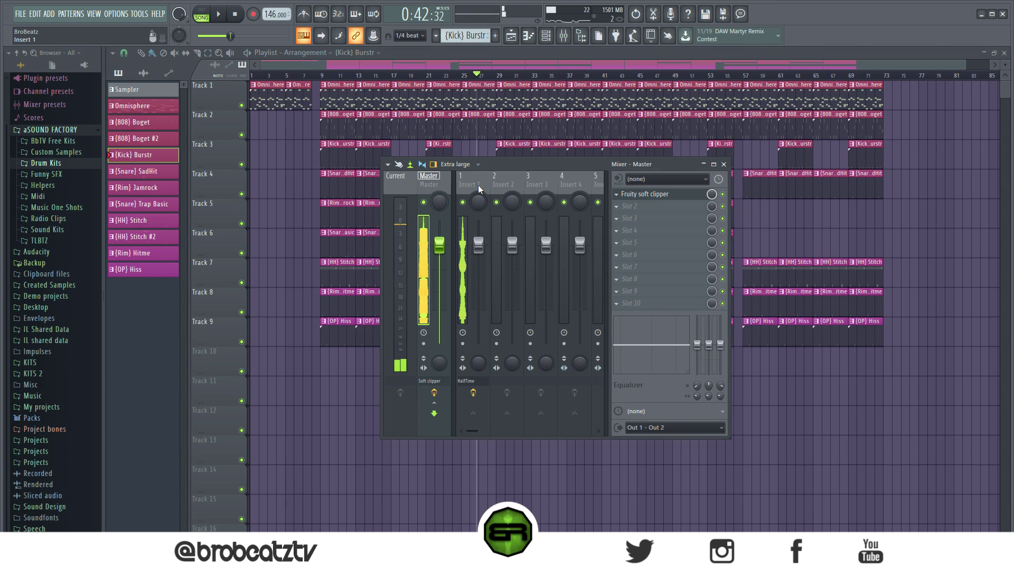
{"action": "left_click", "coordinate": [547, 35]}
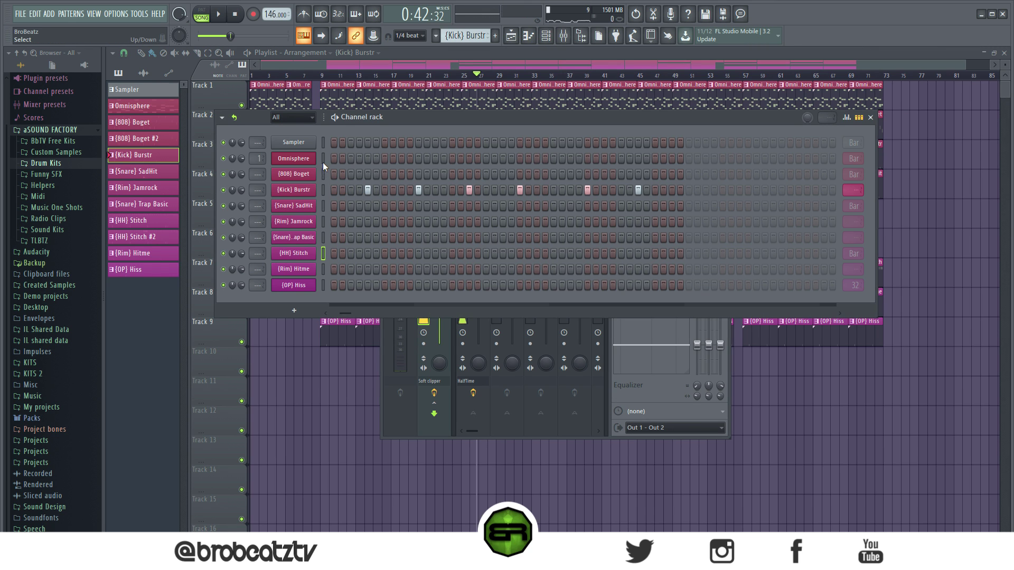
{"action": "left_click", "coordinate": [459, 391]}
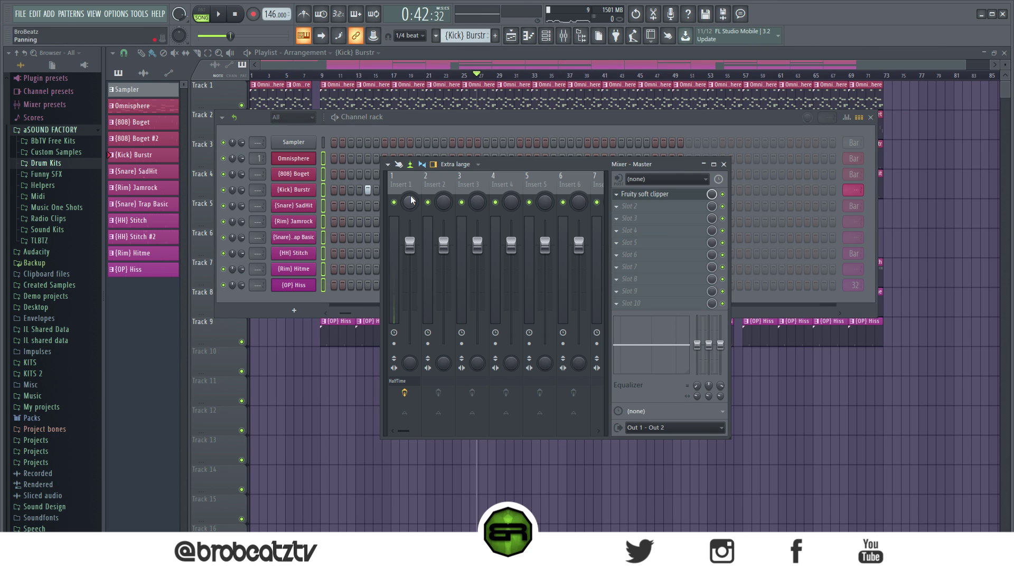
{"action": "key", "text": "ctrl+shift+l"}
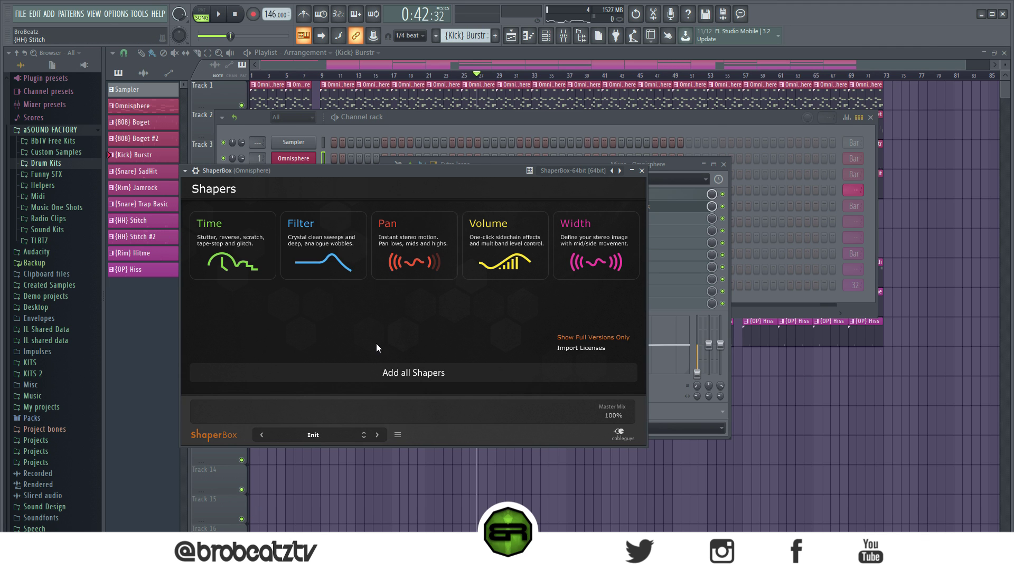
Add a Volume shaper in ShaperBox and filter its preset library to Volume presets with a minimum rating of 5 or more
{"action": "left_click", "coordinate": [487, 266]}
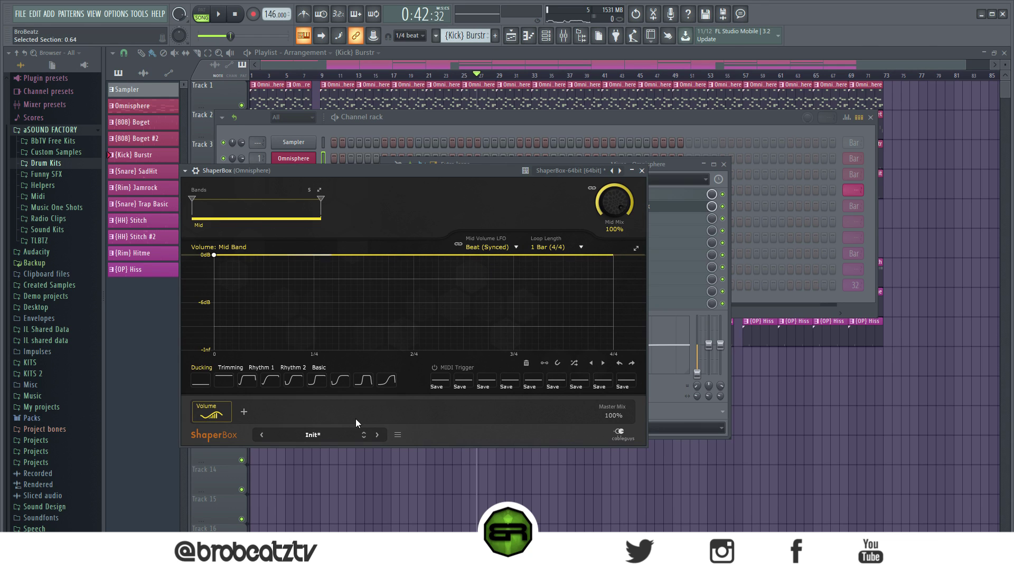
{"action": "left_click", "coordinate": [335, 429]}
{"action": "left_click", "coordinate": [549, 280]}
{"action": "left_click", "coordinate": [546, 342]}
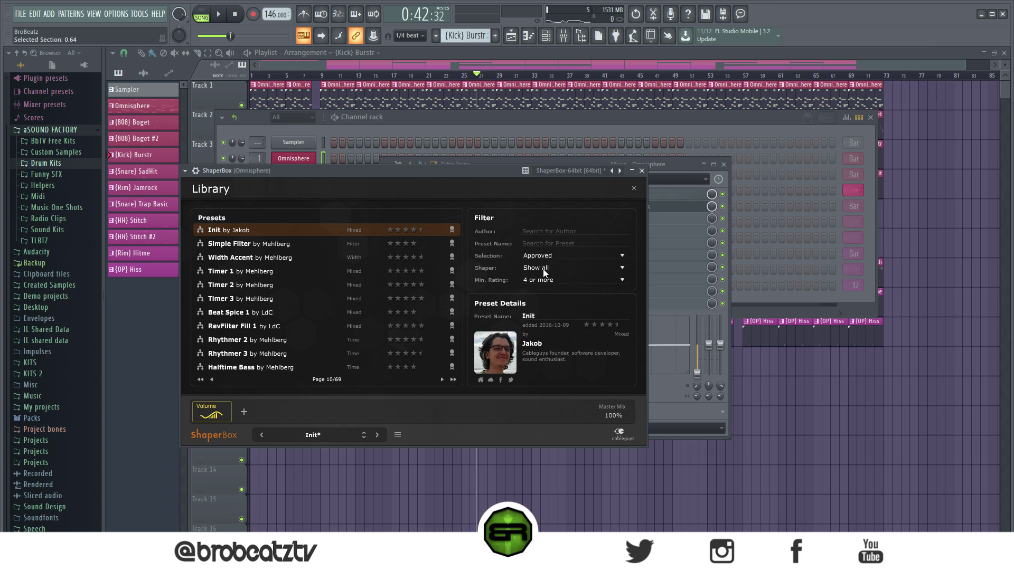
{"action": "left_click", "coordinate": [544, 327]}
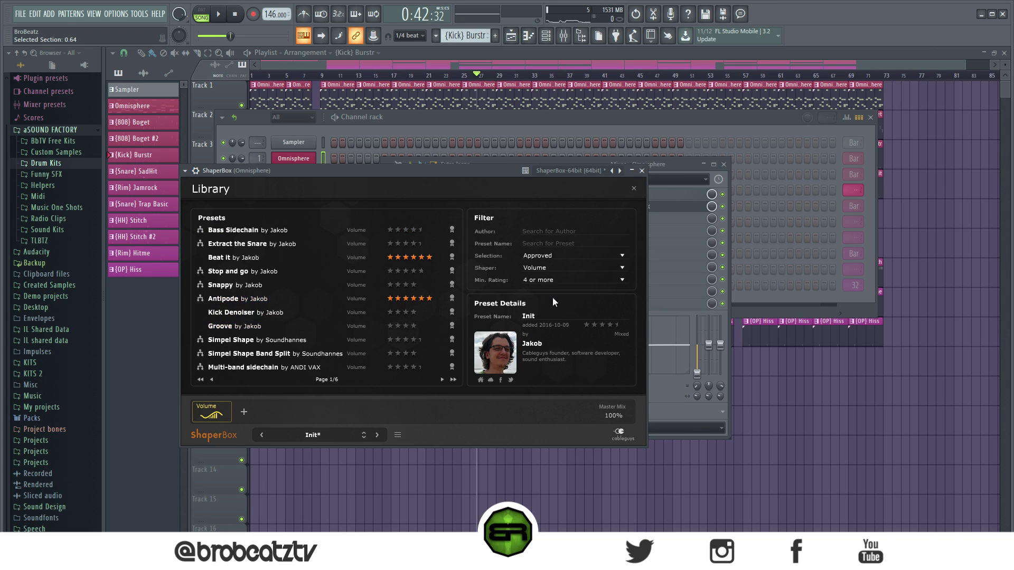
{"action": "left_click", "coordinate": [550, 350]}
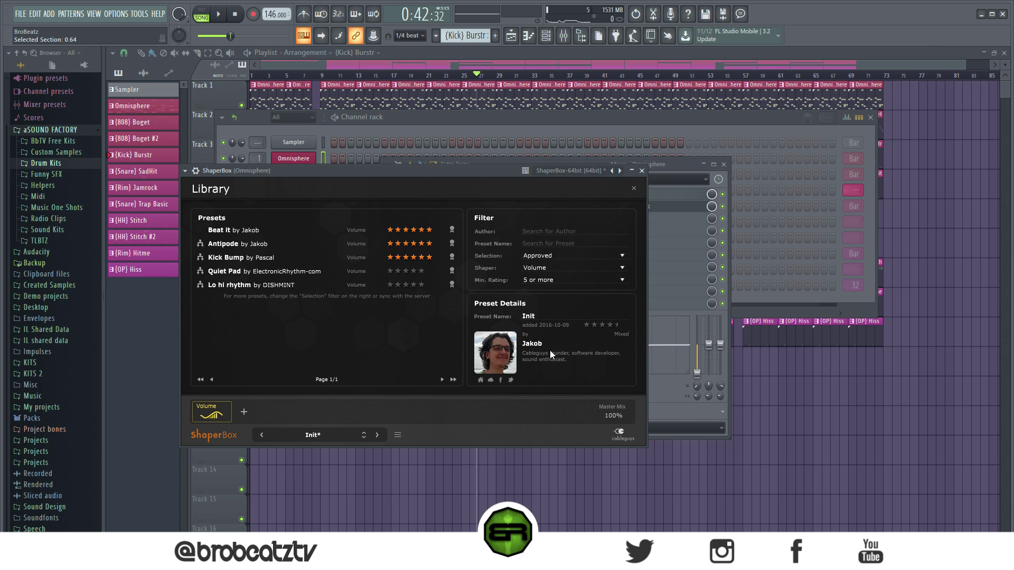
Play the song, audition the Antipode, Kick Bump, Quiet Pad and Lo hi rhythm presets, and load Beat it
{"action": "left_click", "coordinate": [290, 233]}
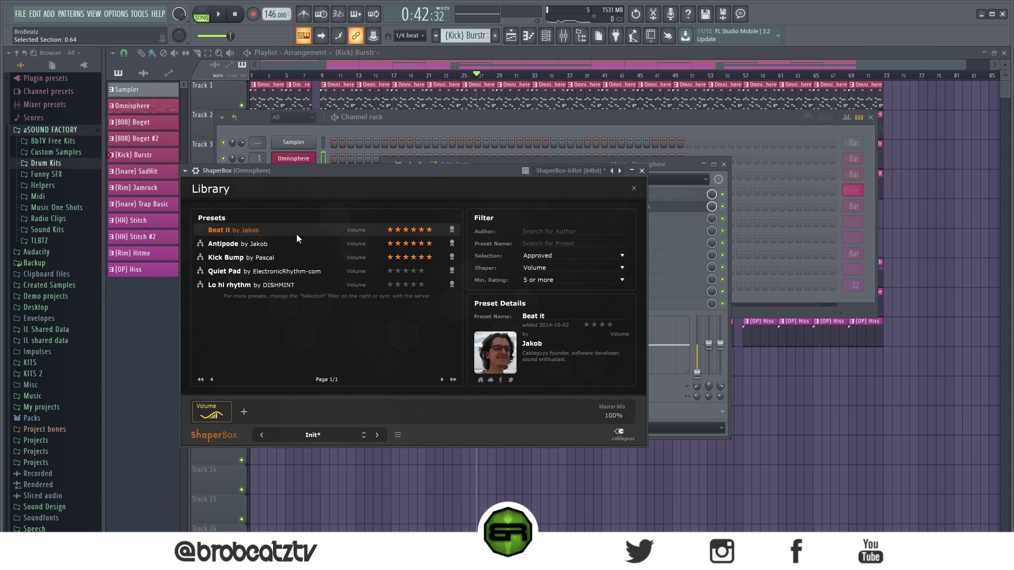
{"action": "key", "text": "space"}
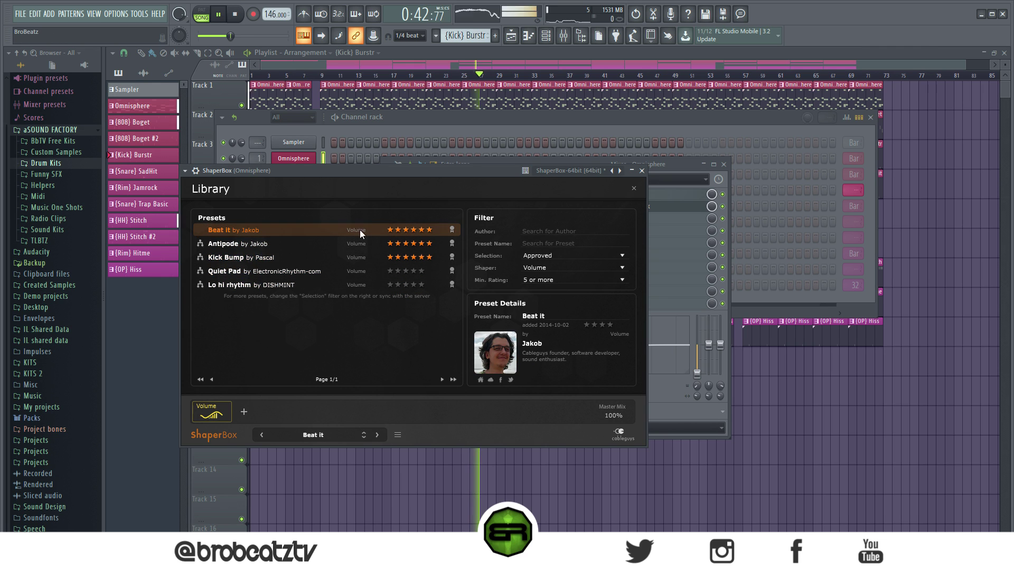
{"action": "left_click", "coordinate": [293, 246]}
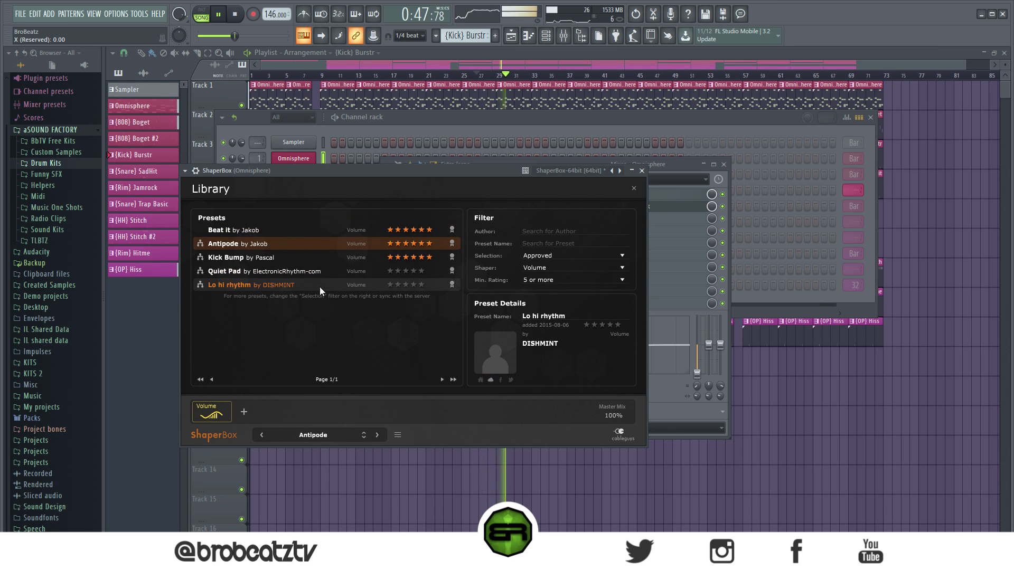
{"action": "left_click", "coordinate": [304, 258]}
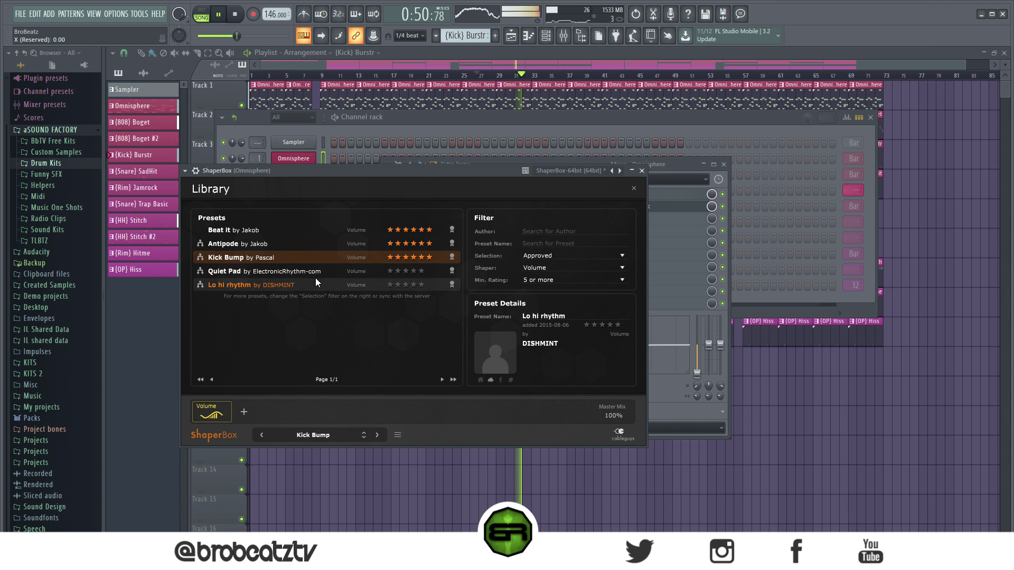
{"action": "left_click", "coordinate": [312, 271]}
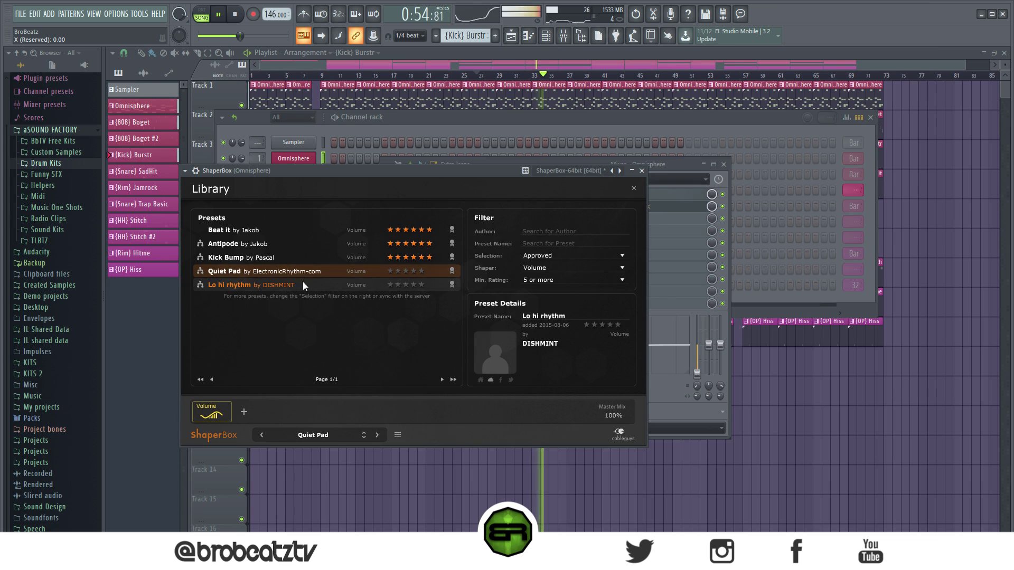
{"action": "left_click", "coordinate": [316, 286]}
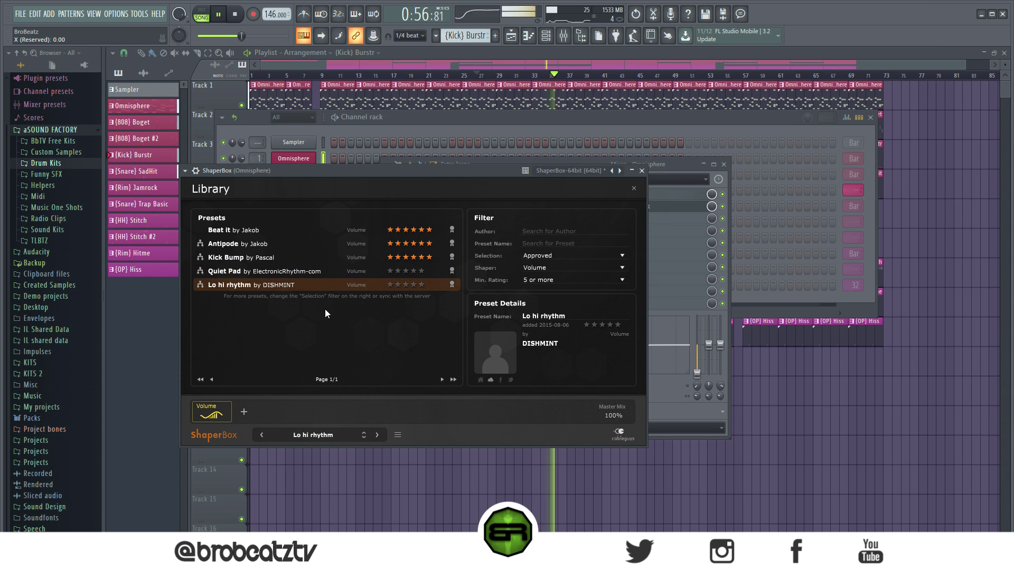
{"action": "left_click", "coordinate": [324, 232]}
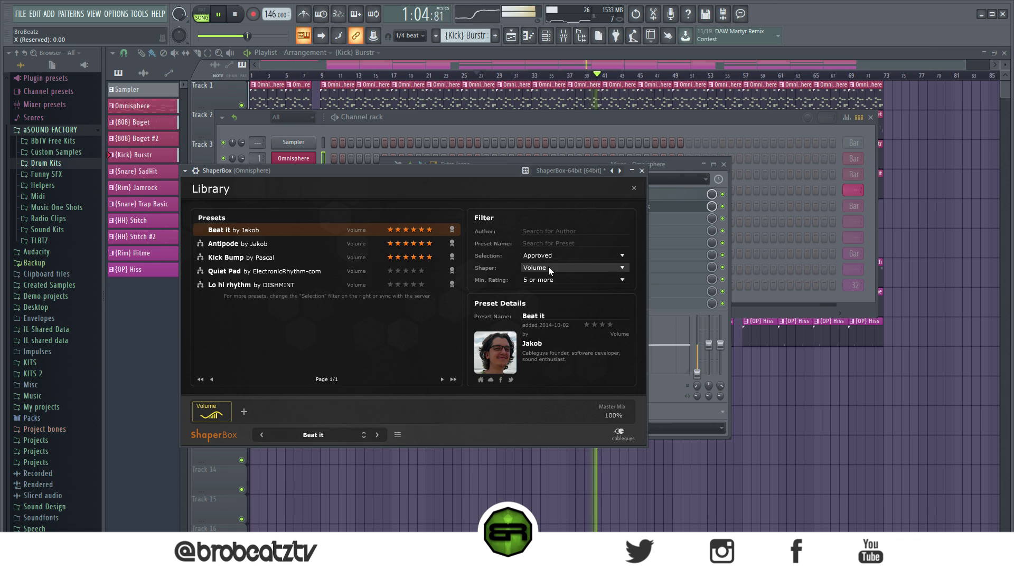
Try the Rhythm 4, Rhythm 11 and Rhythm 12 waves on the Mid band volume curve
{"action": "left_click", "coordinate": [221, 405]}
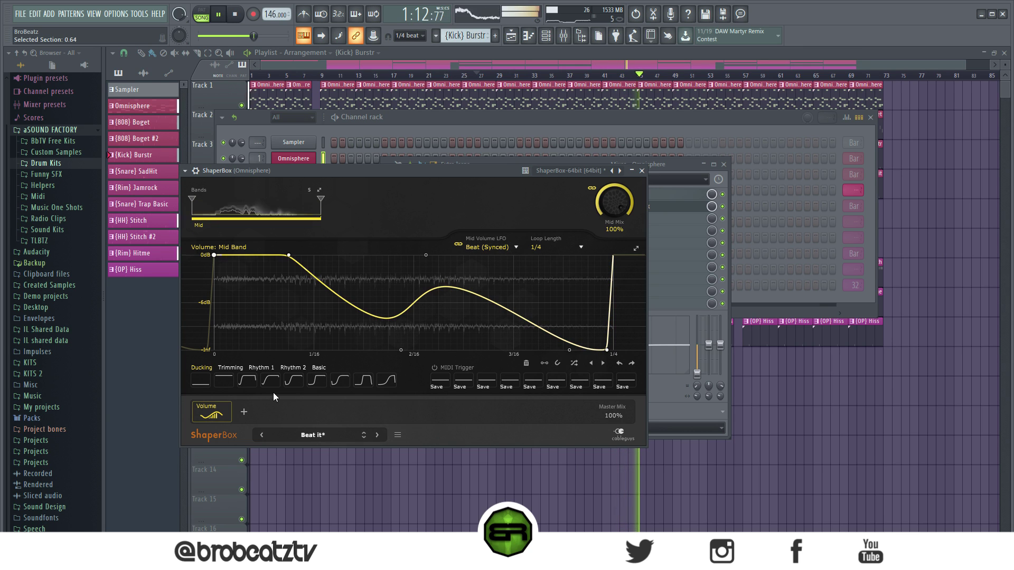
{"action": "left_click", "coordinate": [293, 369]}
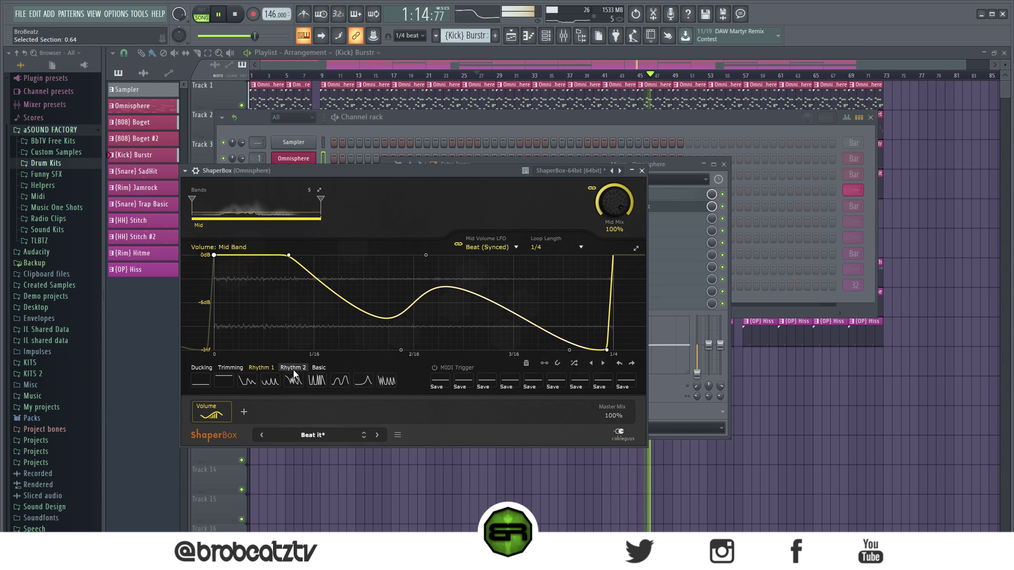
{"action": "left_click", "coordinate": [261, 368]}
{"action": "left_click", "coordinate": [315, 381]}
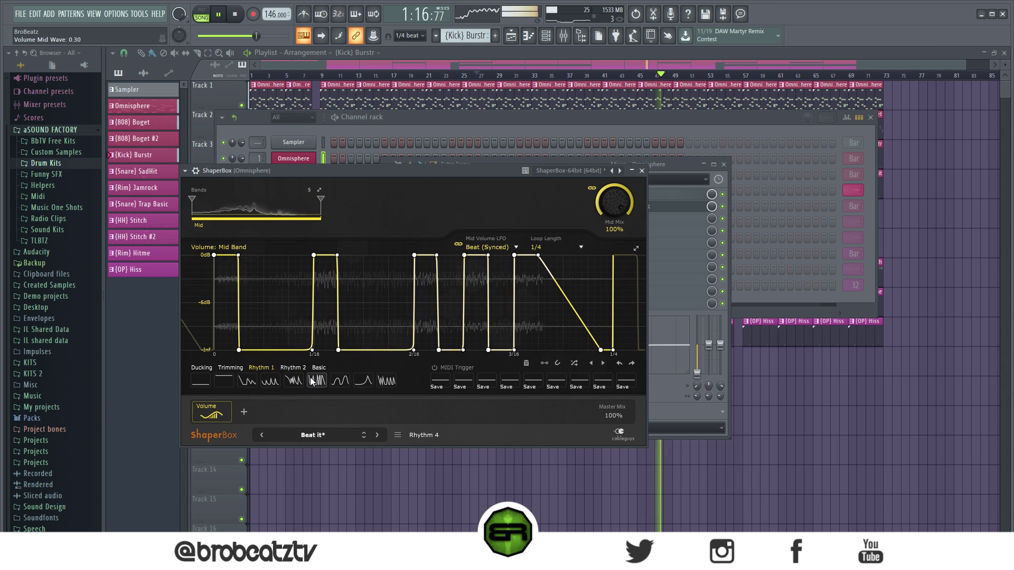
{"action": "left_click", "coordinate": [304, 369]}
{"action": "left_click", "coordinate": [306, 381]}
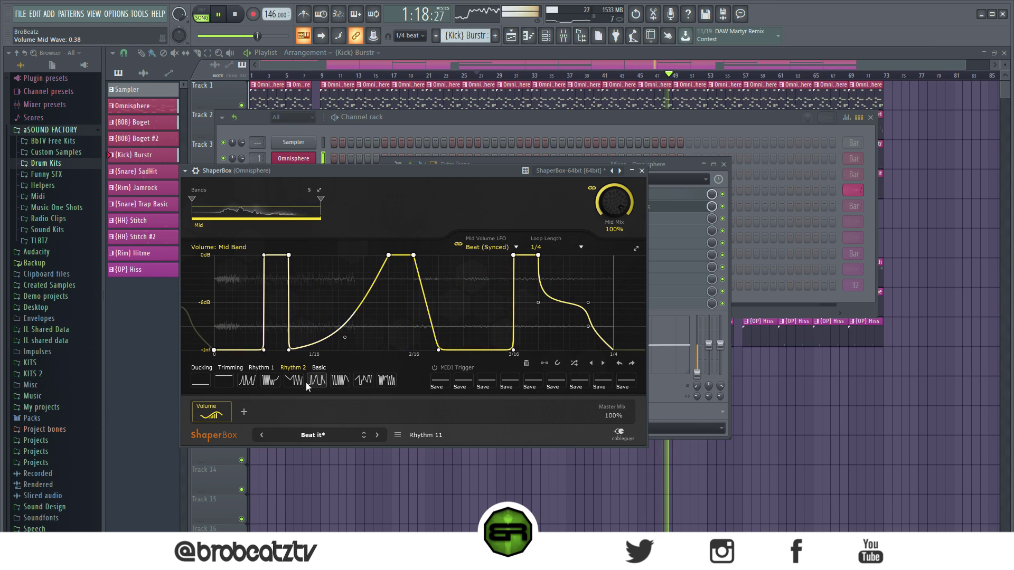
{"action": "left_click", "coordinate": [340, 380]}
{"action": "left_click", "coordinate": [363, 381]}
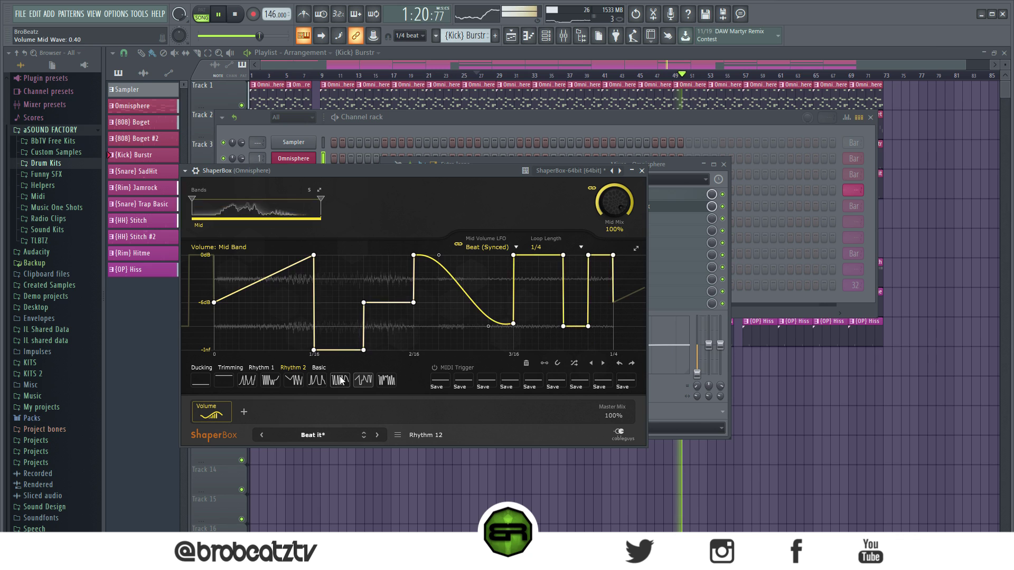
Apply the Saw wave to the Mid band volume and bend it into a dip rising to a peak near 2/16
{"action": "left_click", "coordinate": [319, 368]}
{"action": "left_click", "coordinate": [309, 383]}
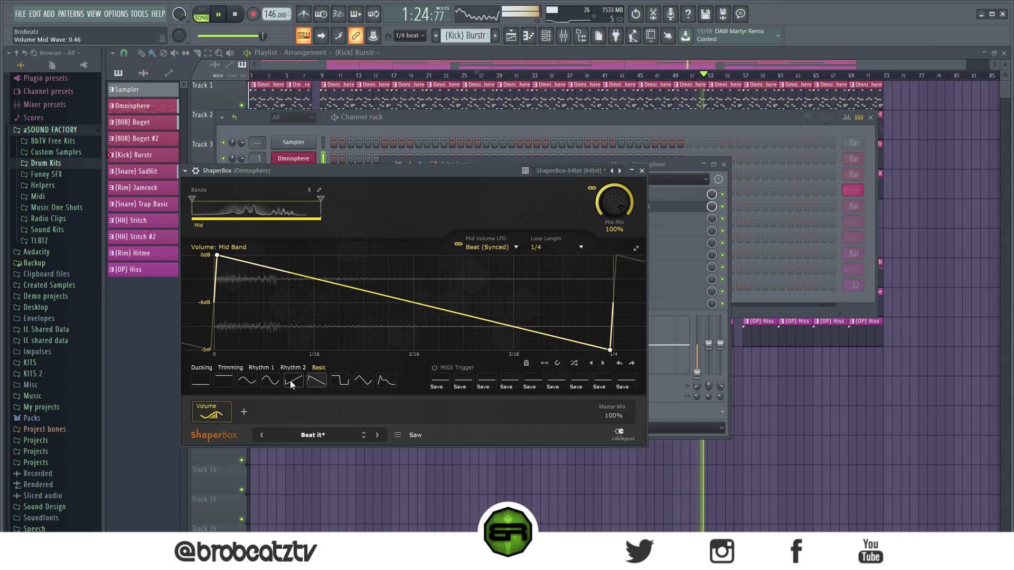
{"action": "left_click_drag", "start_coordinate": [357, 309], "coordinate": [358, 323]}
{"action": "double_click", "coordinate": [358, 323]}
{"action": "left_click_drag", "start_coordinate": [449, 312], "coordinate": [461, 294]}
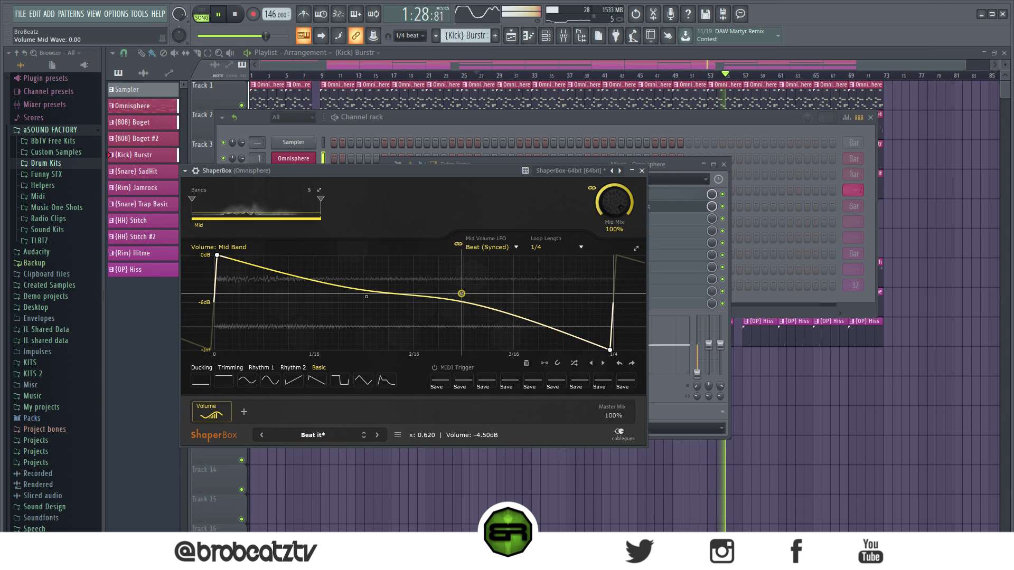
{"action": "left_click_drag", "start_coordinate": [380, 303], "coordinate": [428, 287]}
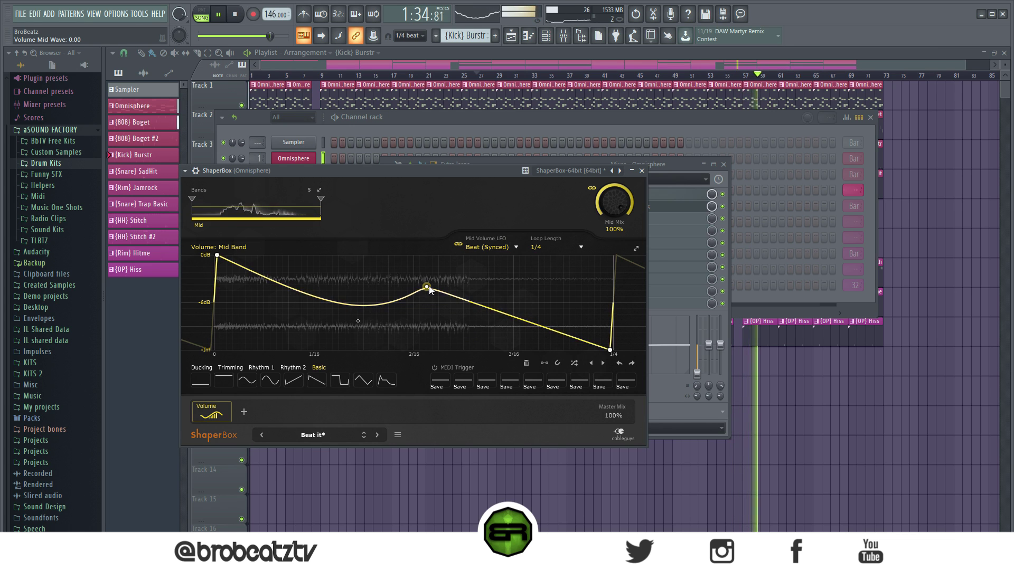
{"action": "left_click_drag", "start_coordinate": [429, 286], "coordinate": [419, 285]}
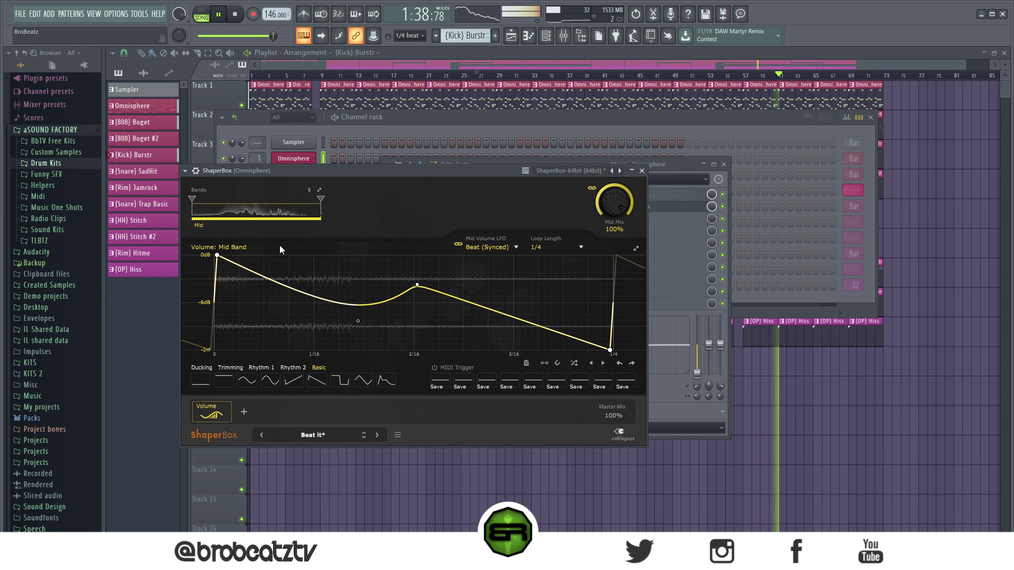
Add a Filter shaper to ShaperBox and bend its cutoff curve into a gentle wave slightly below the maximum
{"action": "left_click", "coordinate": [244, 412]}
{"action": "left_click", "coordinate": [323, 286]}
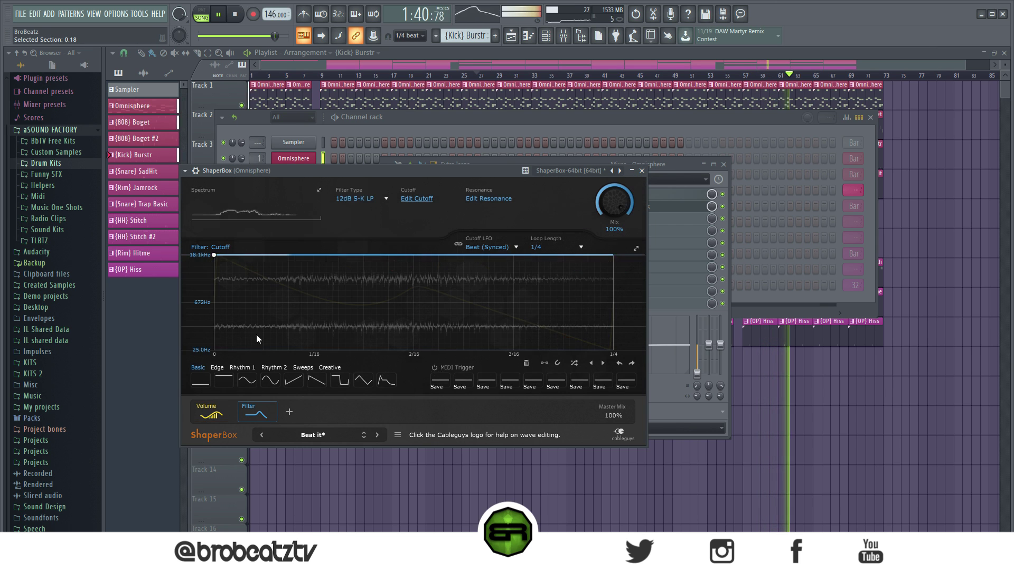
{"action": "left_click_drag", "start_coordinate": [214, 255], "coordinate": [214, 276]}
{"action": "left_click_drag", "start_coordinate": [332, 276], "coordinate": [572, 288]}
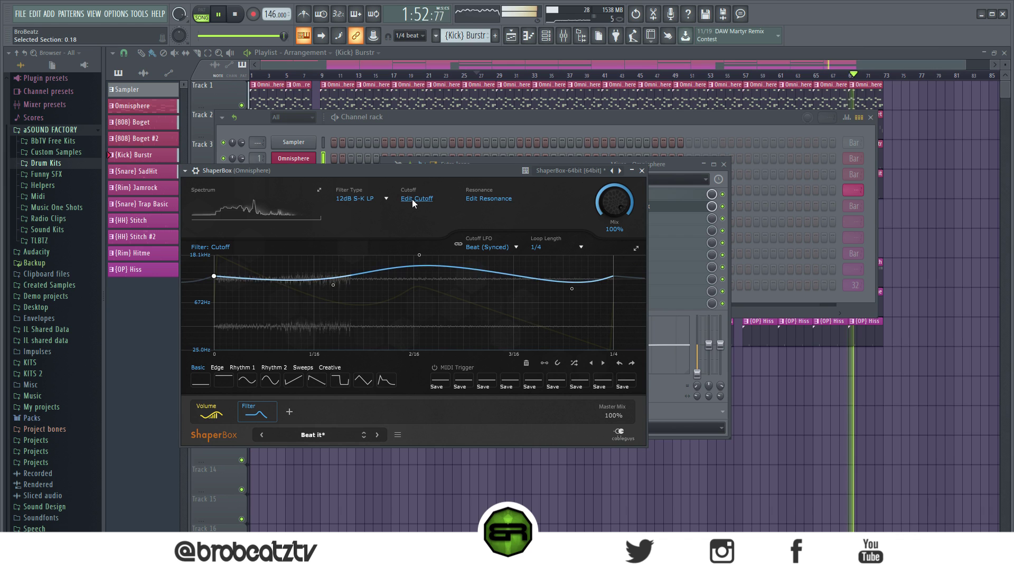
Shape a low, gently waving filter resonance curve, reduce the filter mix to 64% and close ShaperBox
{"action": "left_click", "coordinate": [481, 199]}
{"action": "mouse_move", "coordinate": [243, 351]}
{"action": "left_mouse_down"}
{"action": "mouse_move", "coordinate": [247, 322]}
{"action": "mouse_move", "coordinate": [247, 336]}
{"action": "left_mouse_up"}
{"action": "left_click_drag", "start_coordinate": [416, 341], "coordinate": [520, 345]}
{"action": "left_click_drag", "start_coordinate": [615, 202], "coordinate": [614, 214]}
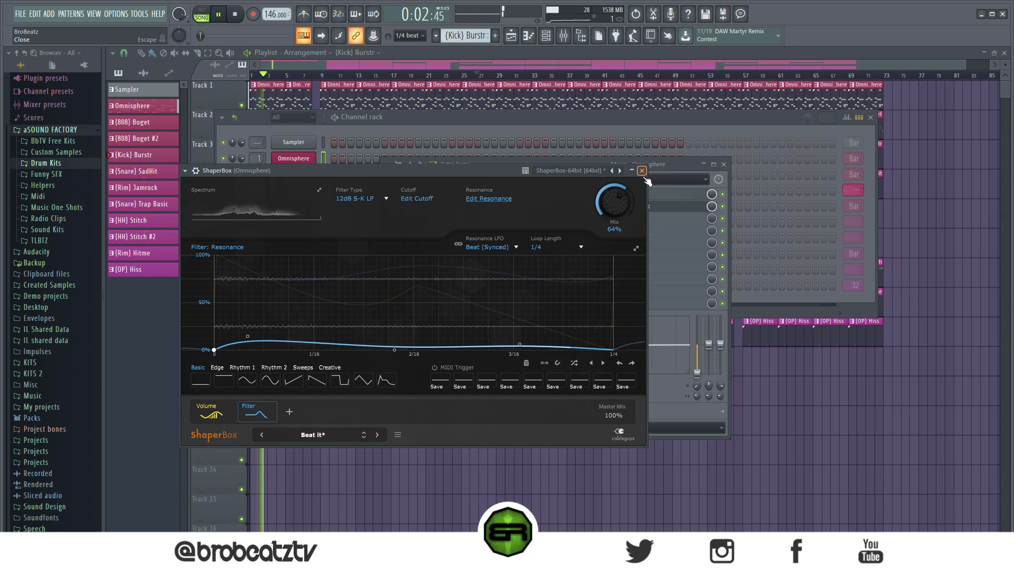
{"action": "left_click", "coordinate": [642, 171]}
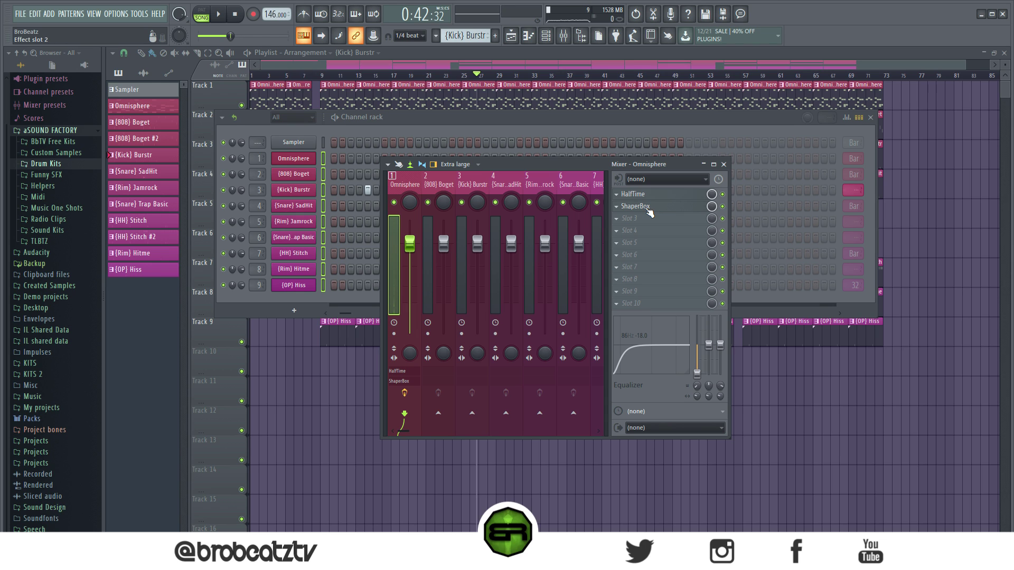
Play the arrangement with the mixer open and bypass ShaperBox on the Omnisphere track to compare the sound
{"action": "left_click", "coordinate": [647, 210]}
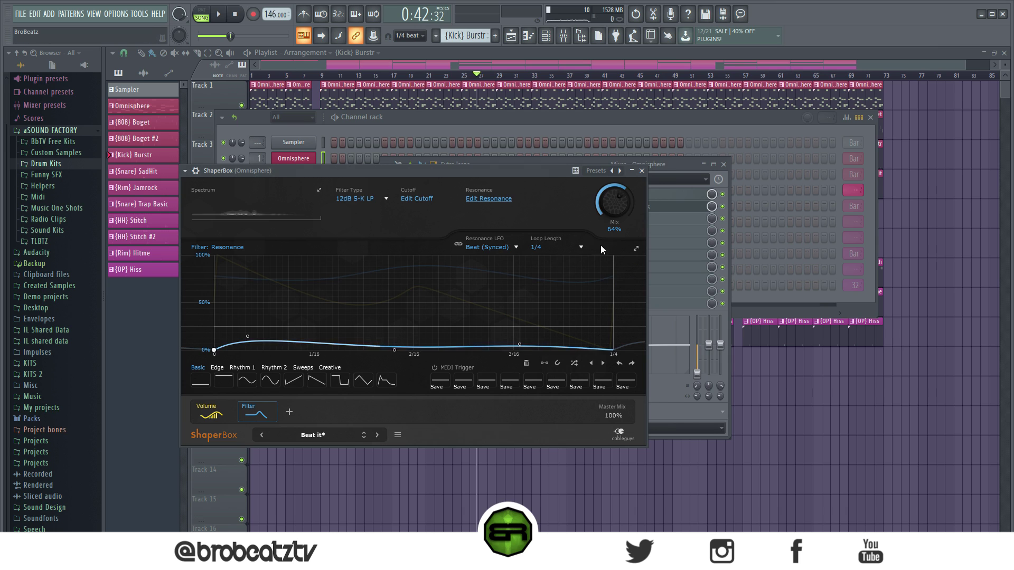
{"action": "left_click", "coordinate": [642, 171]}
{"action": "key", "text": "space"}
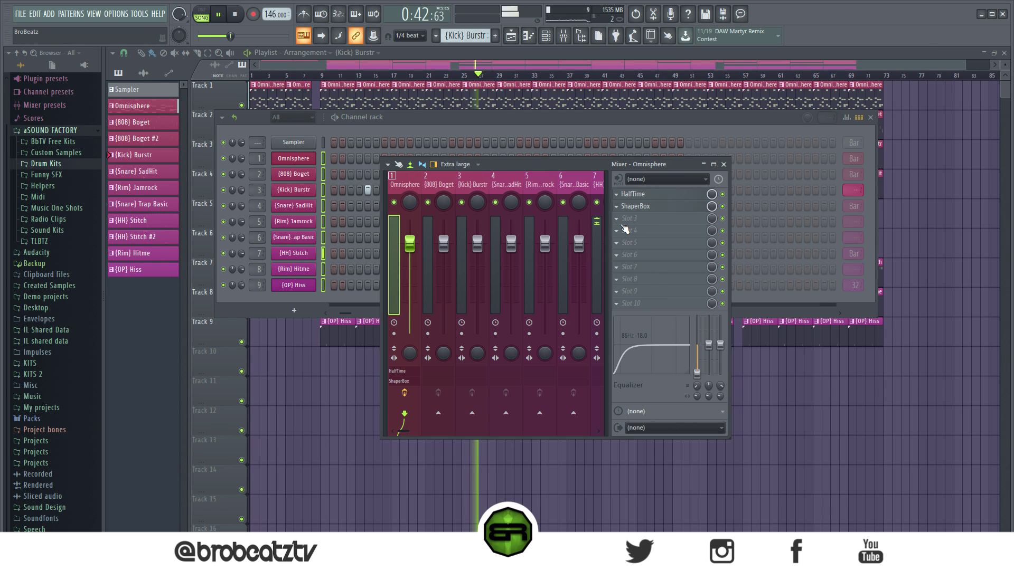
{"action": "left_click", "coordinate": [495, 65]}
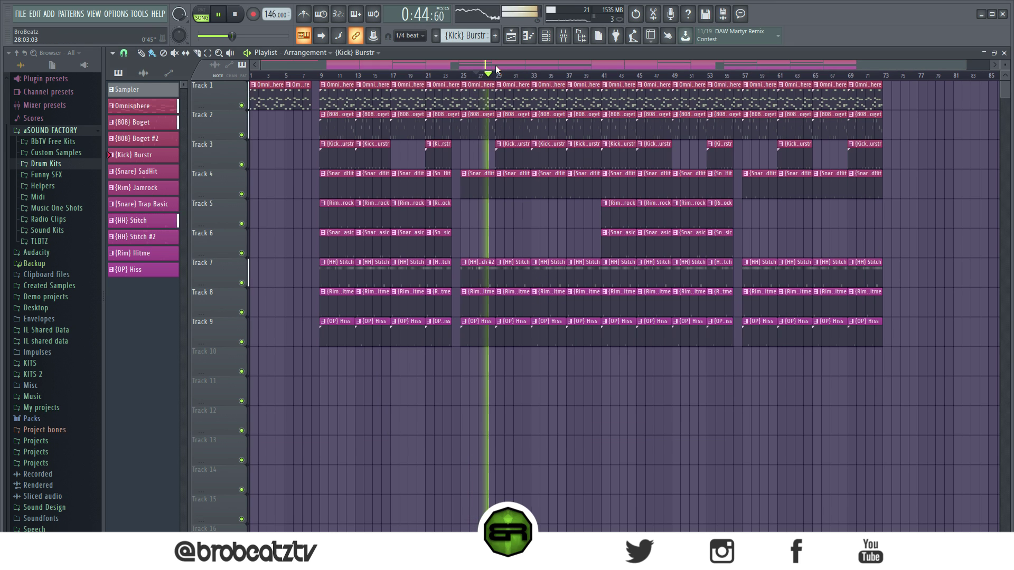
{"action": "left_click", "coordinate": [564, 35]}
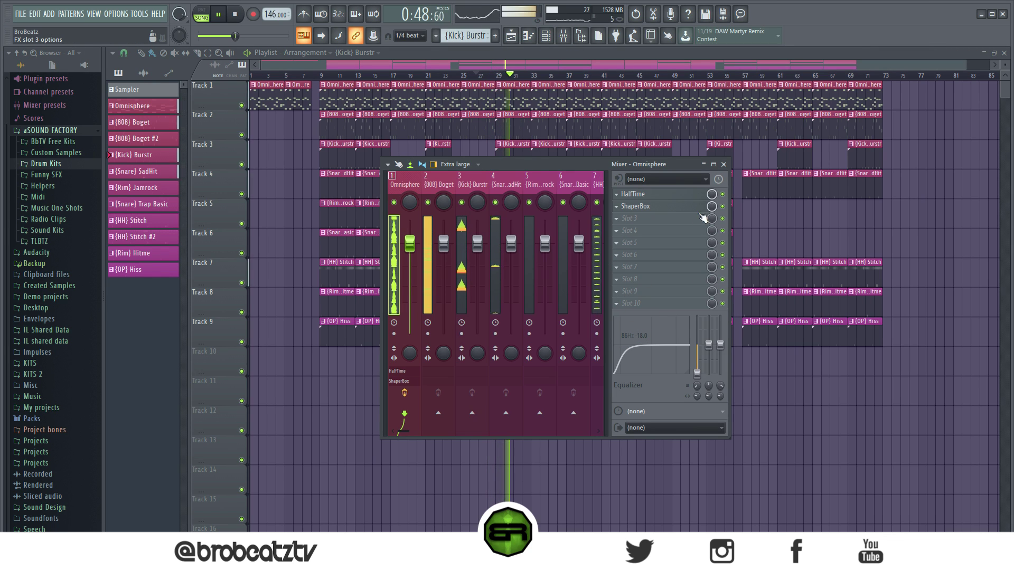
{"action": "left_click", "coordinate": [722, 207]}
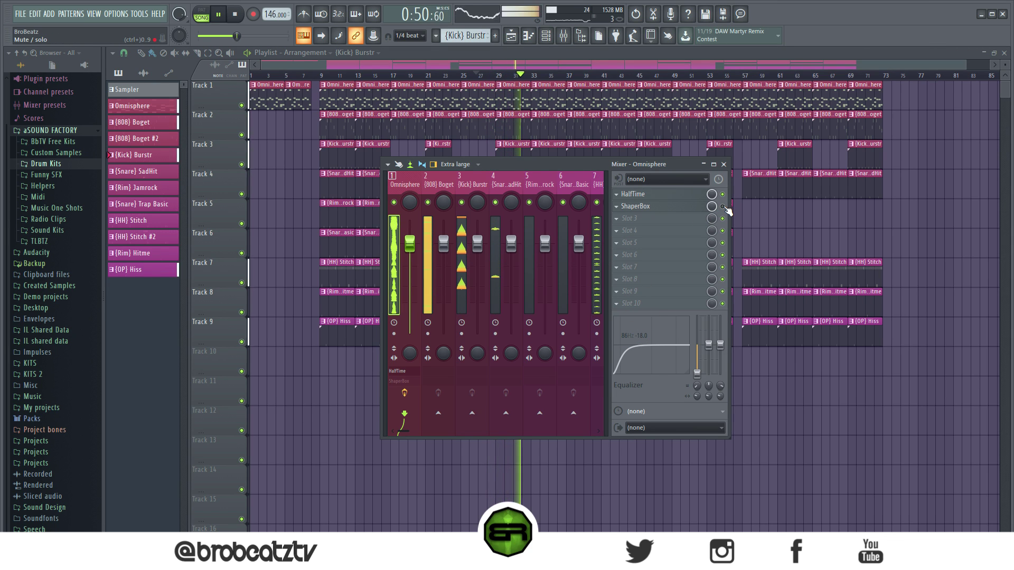
Lower the Omnisphere mixer fader to about -2.6 dB, re-enable ShaperBox and reopen its window
{"action": "left_click_drag", "start_coordinate": [420, 248], "coordinate": [420, 257]}
{"action": "left_click", "coordinate": [691, 206]}
{"action": "left_click", "coordinate": [696, 212]}
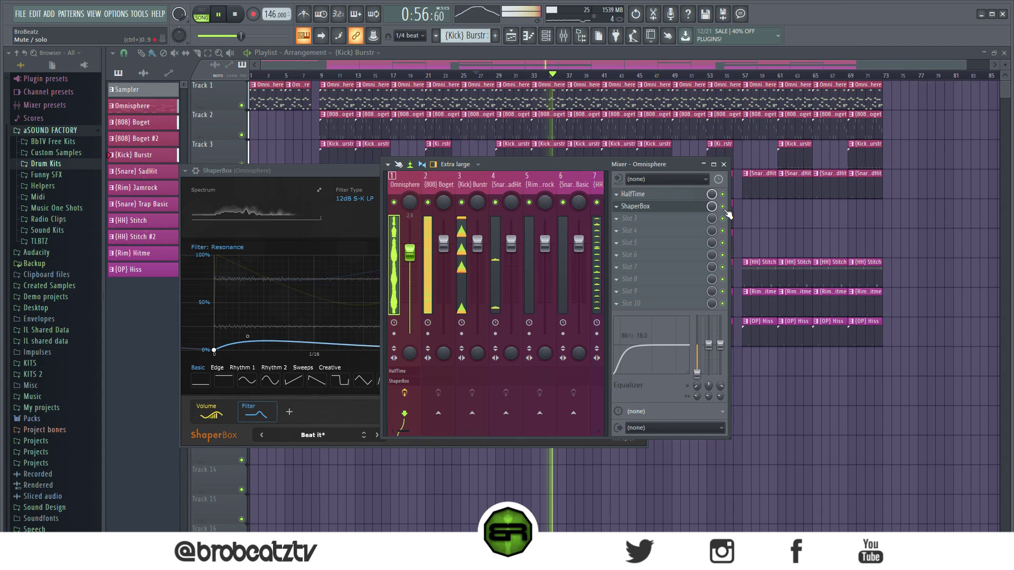
{"action": "left_click", "coordinate": [696, 211]}
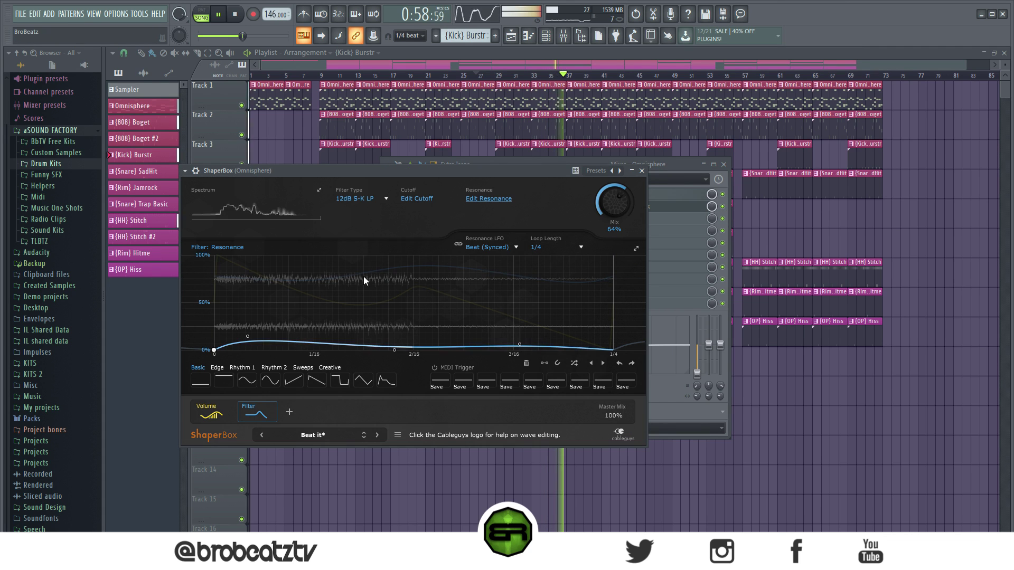
Adjust the dip in the Mid band volume curve and add a point near 0 dB before the 1/16 mark
{"action": "left_click", "coordinate": [205, 408]}
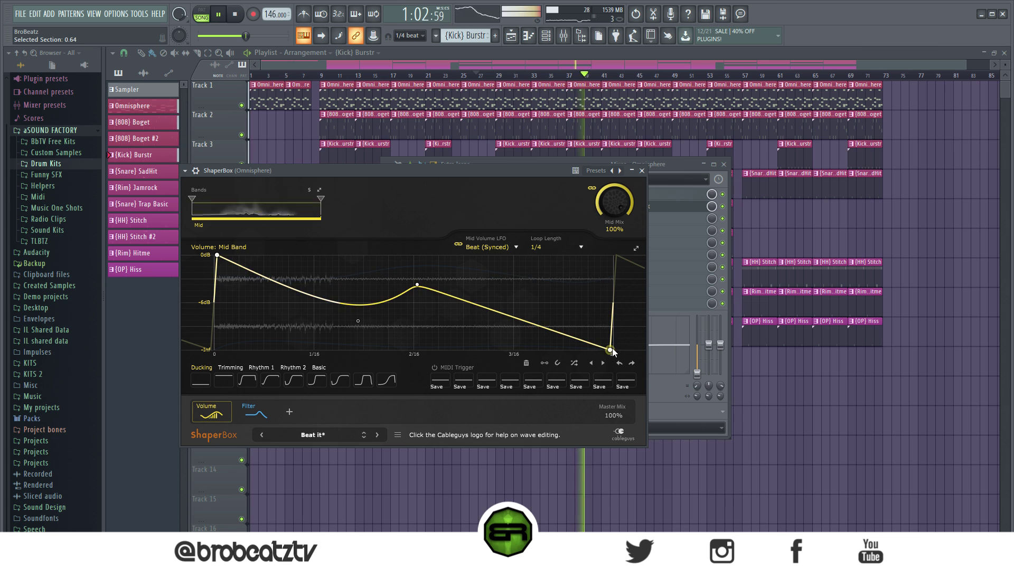
{"action": "left_click_drag", "start_coordinate": [338, 300], "coordinate": [358, 318]}
{"action": "double_click", "coordinate": [358, 318]}
{"action": "left_click", "coordinate": [277, 261]}
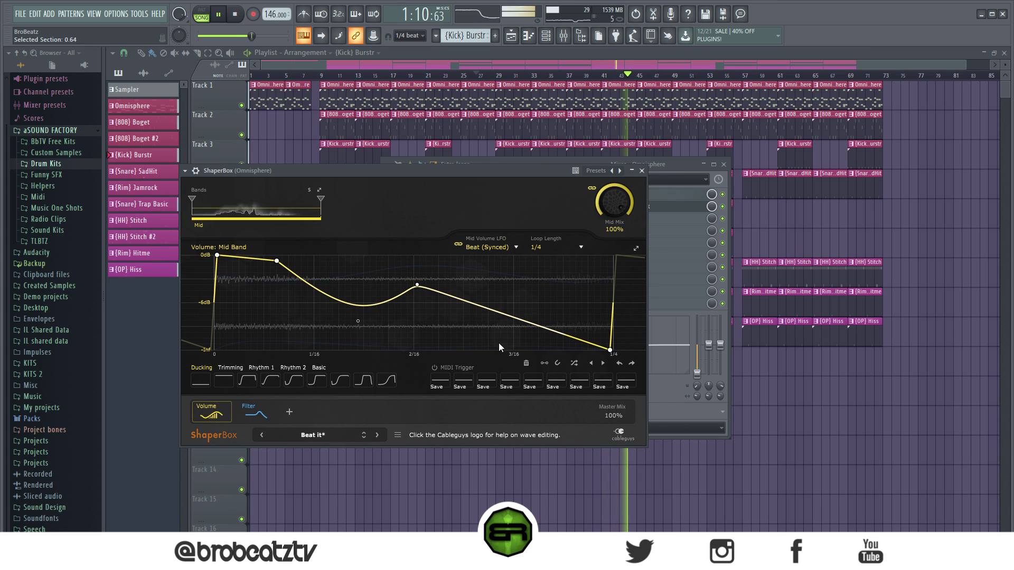
Turn on segment drawing in the volume editor and reset the Mid band curve to the flat 0 dB wave
{"action": "left_click", "coordinate": [540, 364]}
{"action": "left_click", "coordinate": [239, 255]}
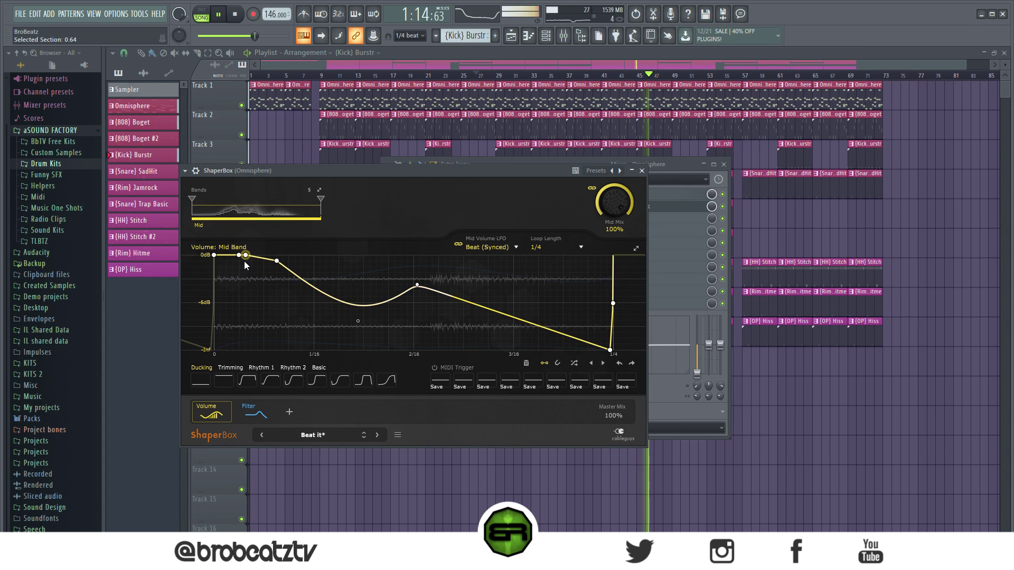
{"action": "left_click", "coordinate": [246, 385]}
{"action": "left_click", "coordinate": [226, 383]}
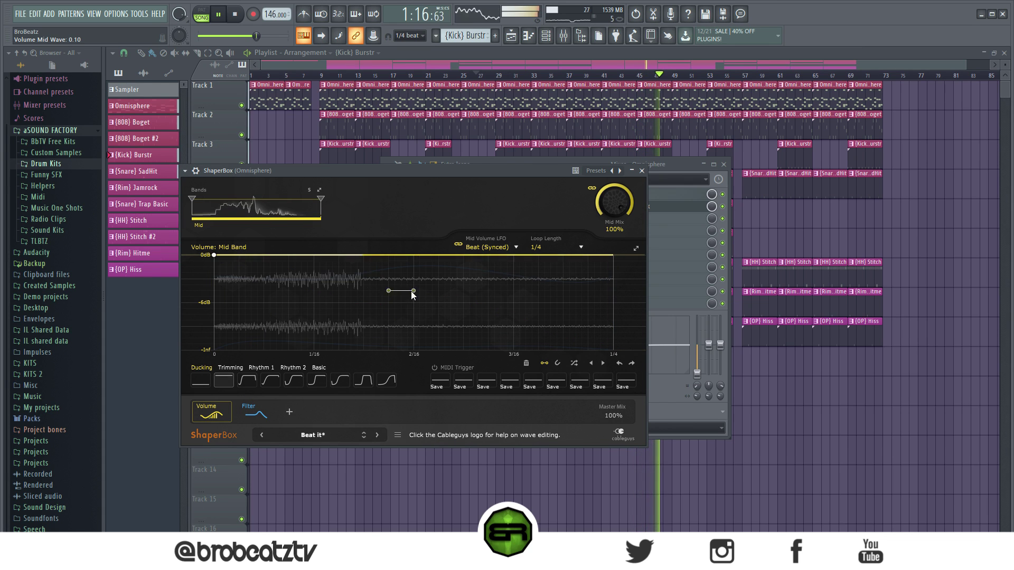
Draw the Mid band volume curve as square pulses, at 0 dB for the first and third sixteenths and at -Inf between them
{"action": "left_click_drag", "start_coordinate": [324, 256], "coordinate": [322, 354]}
{"action": "left_click_drag", "start_coordinate": [338, 256], "coordinate": [415, 256]}
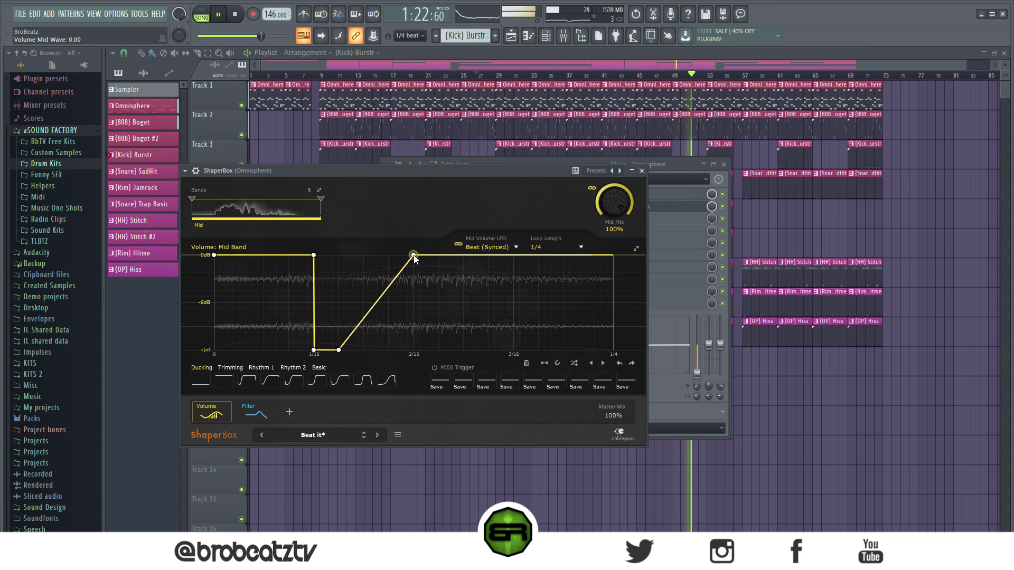
{"action": "left_click_drag", "start_coordinate": [339, 350], "coordinate": [413, 350]}
{"action": "double_click", "coordinate": [513, 256]}
{"action": "double_click", "coordinate": [538, 255]}
{"action": "left_click_drag", "start_coordinate": [532, 265], "coordinate": [558, 260]}
{"action": "left_click_drag", "start_coordinate": [538, 350], "coordinate": [558, 343]}
{"action": "left_click_drag", "start_coordinate": [572, 281], "coordinate": [576, 350]}
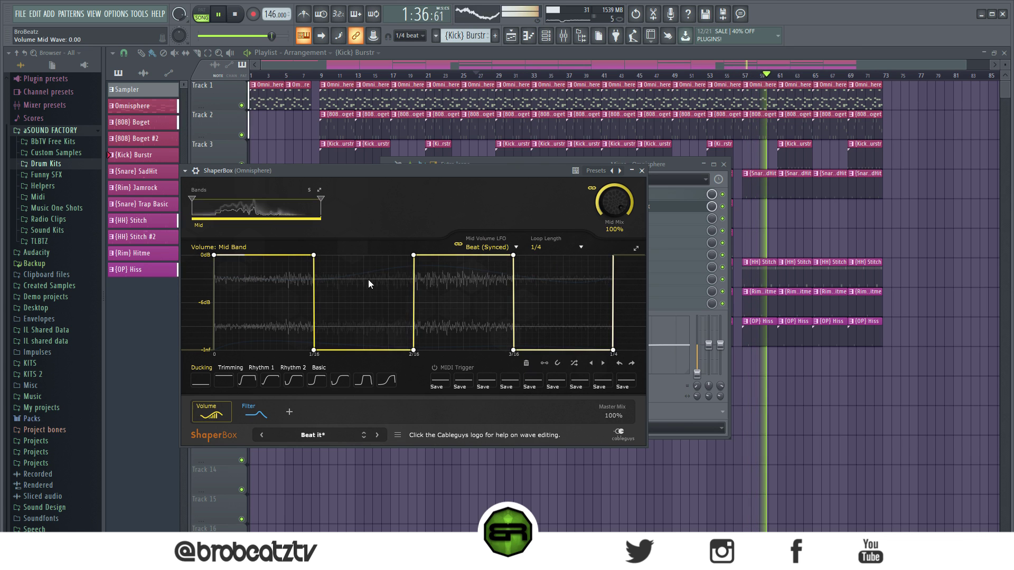
Slope the end of both volume pulses by moving their top end points earlier along the 0 dB line, before 1/16 and 3/16
{"action": "left_click_drag", "start_coordinate": [314, 255], "coordinate": [282, 275]}
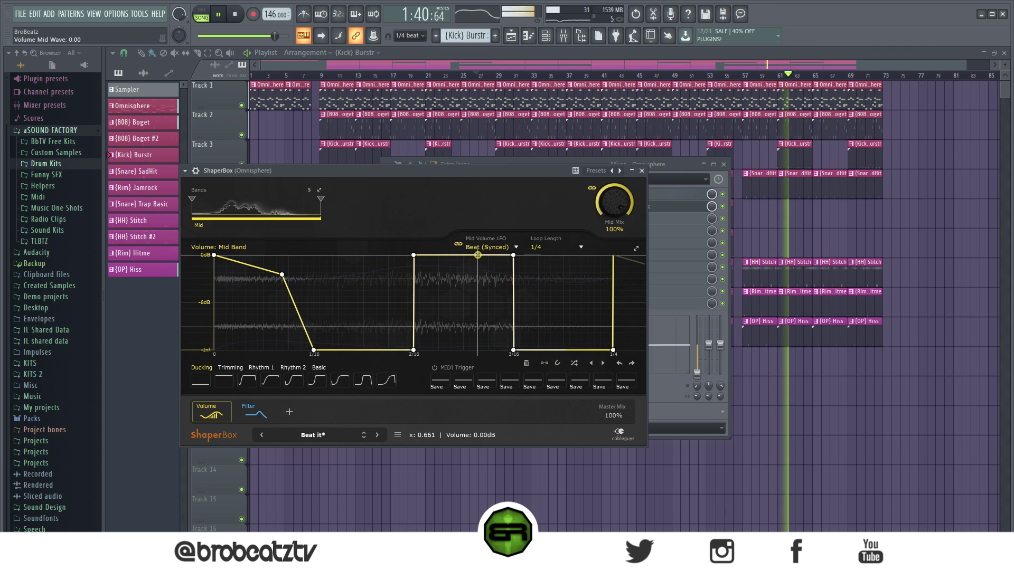
{"action": "left_click_drag", "start_coordinate": [514, 255], "coordinate": [477, 255]}
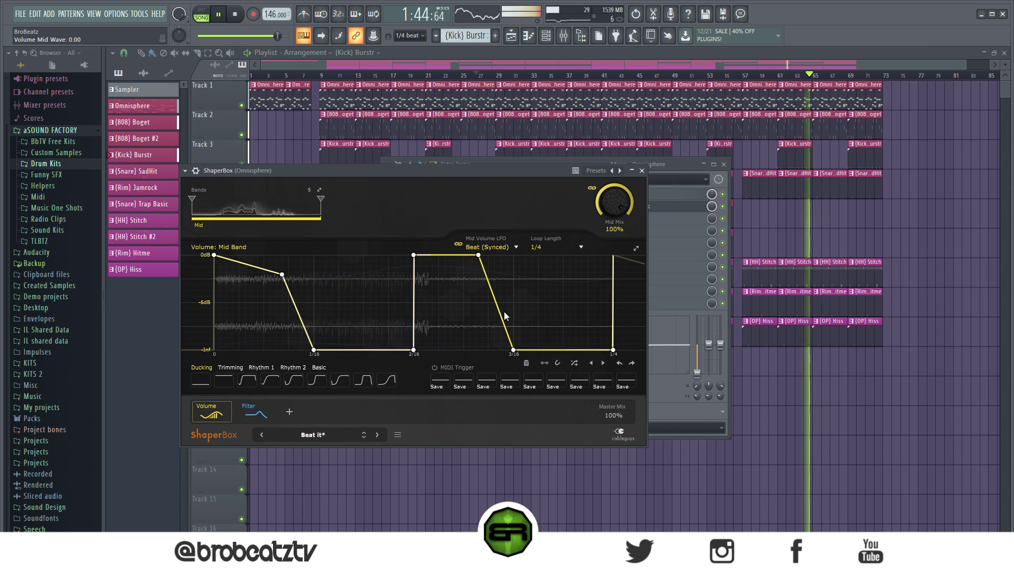
{"action": "left_click_drag", "start_coordinate": [282, 274], "coordinate": [287, 255]}
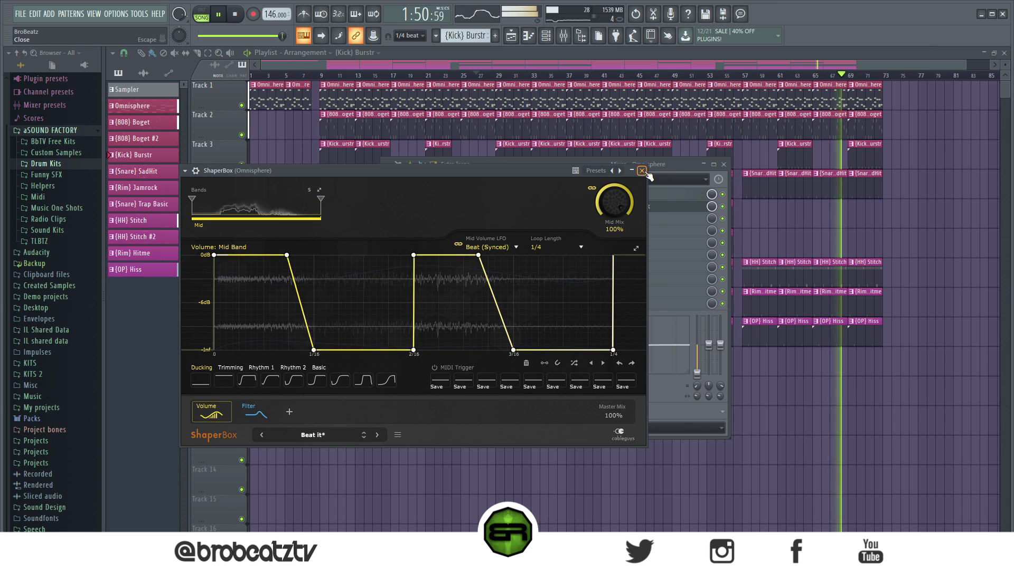
Stop playback, close ShaperBox, turn down its mix level on the Omnisphere mixer track and create an automation clip for it
{"action": "left_click", "coordinate": [678, 207]}
{"action": "key", "text": "space"}
{"action": "left_click", "coordinate": [679, 207]}
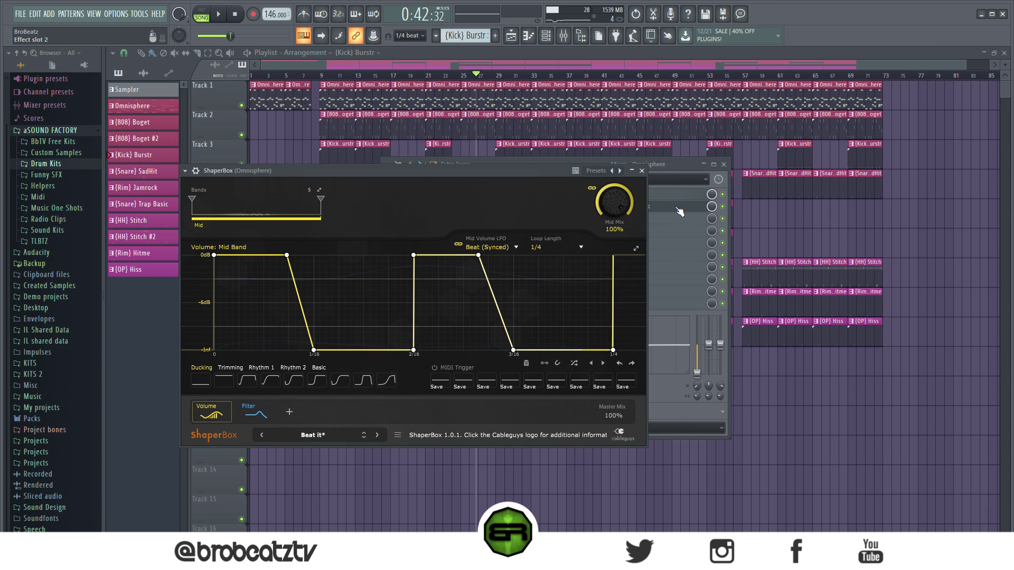
{"action": "left_click", "coordinate": [678, 209]}
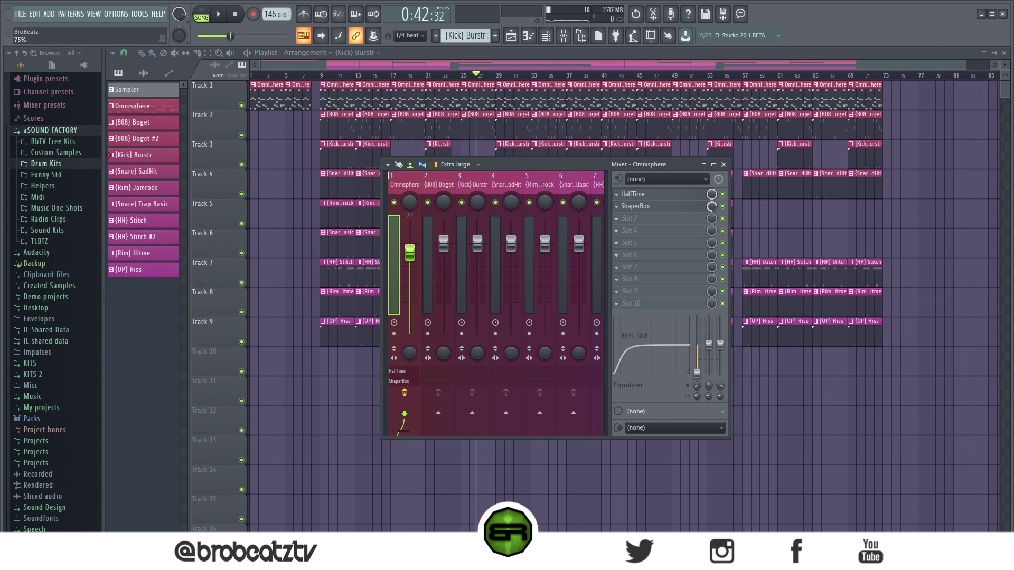
{"action": "right_click", "coordinate": [711, 206]}
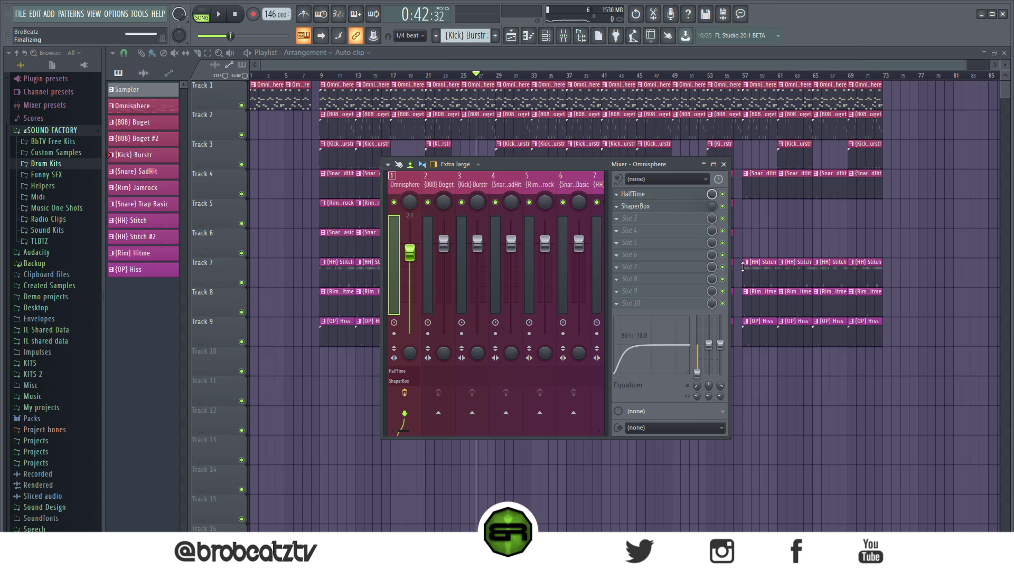
{"action": "left_click", "coordinate": [745, 259]}
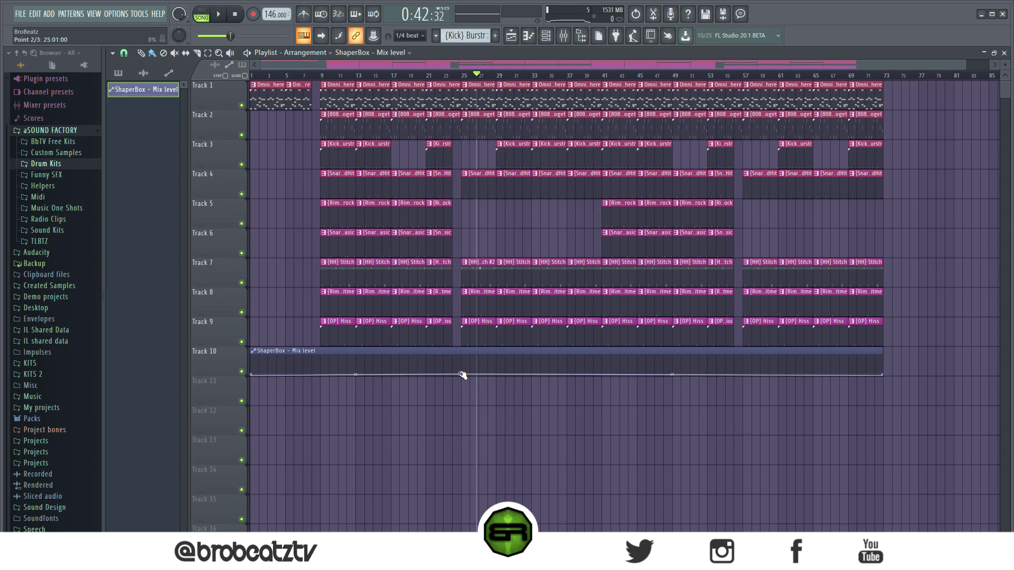
Shape the ShaperBox mix automation to rise from bar 24 to its maximum at bar 25 and drop back to zero at bar 33
{"action": "left_click_drag", "start_coordinate": [460, 373], "coordinate": [460, 346]}
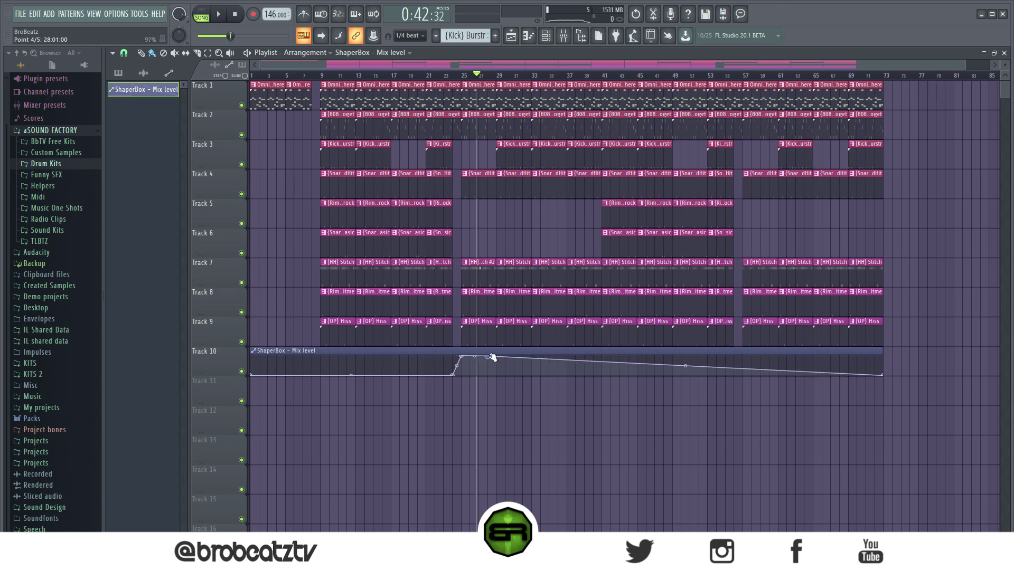
{"action": "left_click", "coordinate": [522, 376]}
{"action": "left_click", "coordinate": [528, 357]}
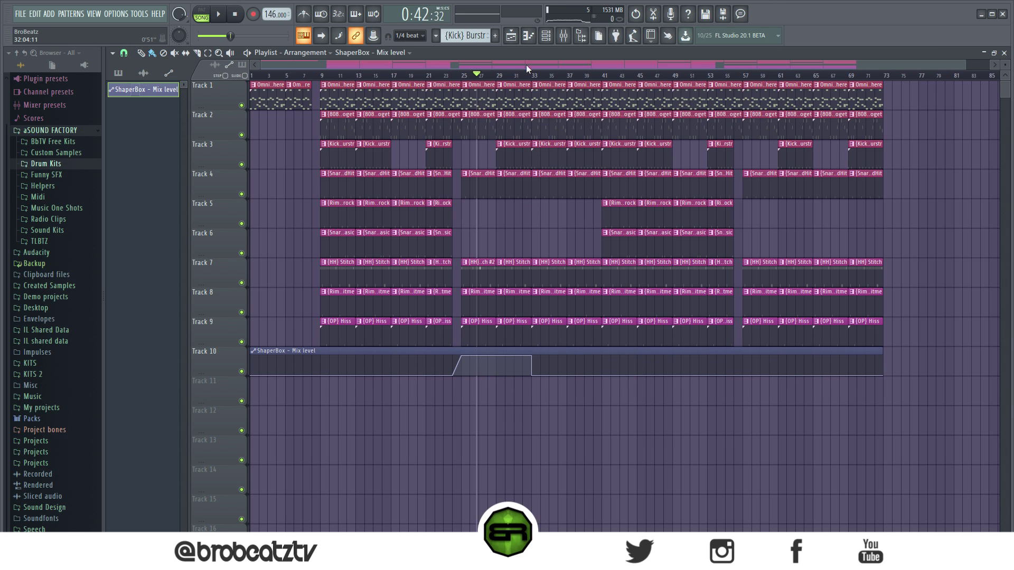
Trim the 808 and drum clips starting at bar 29 to a length of 3:12:00, leaving a short gap before bar 33
{"action": "scroll", "coordinate": [533, 78], "scroll_direction": "up", "scroll_amount": 6}
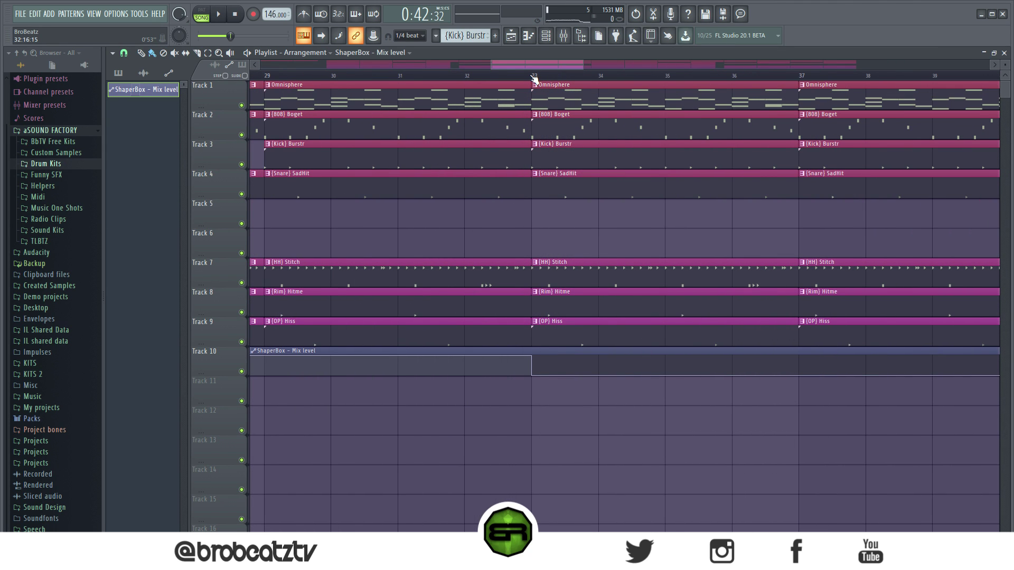
{"action": "scroll", "coordinate": [534, 78], "scroll_direction": "down", "scroll_amount": 3}
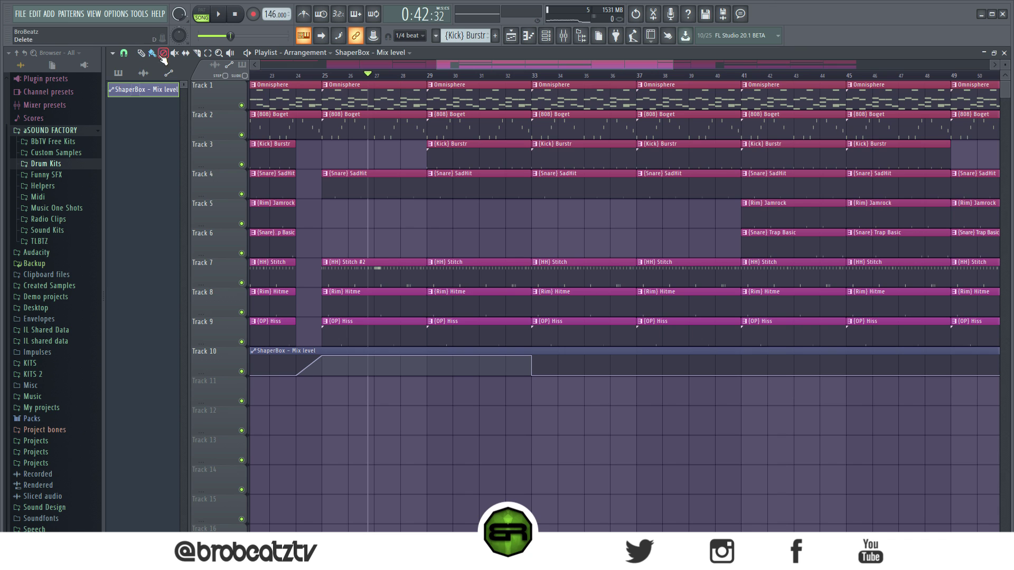
{"action": "left_click_drag", "start_coordinate": [511, 131], "coordinate": [519, 323]}
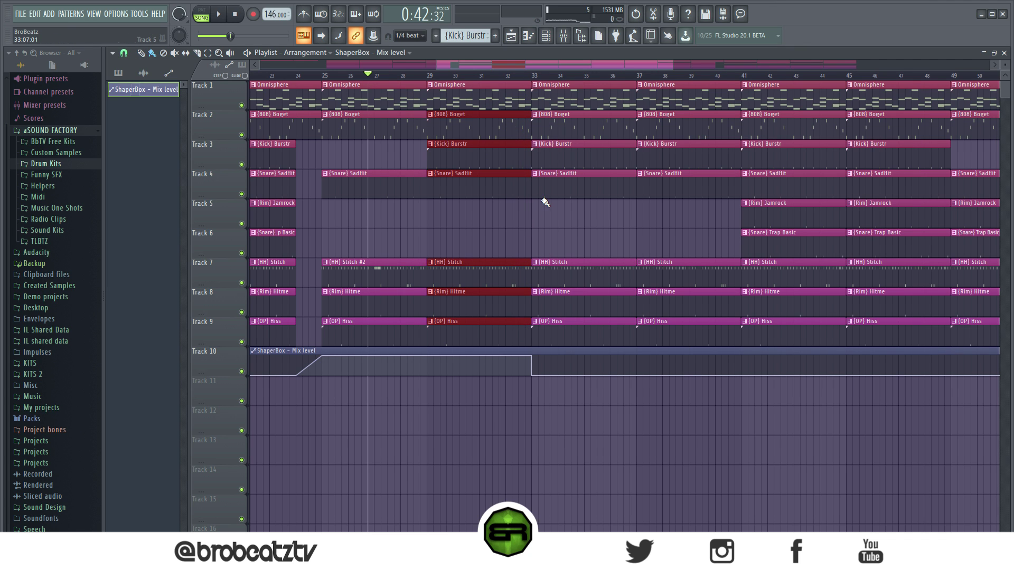
{"action": "scroll", "coordinate": [532, 77], "scroll_direction": "up", "scroll_amount": 2}
{"action": "left_click_drag", "start_coordinate": [530, 182], "coordinate": [526, 187]}
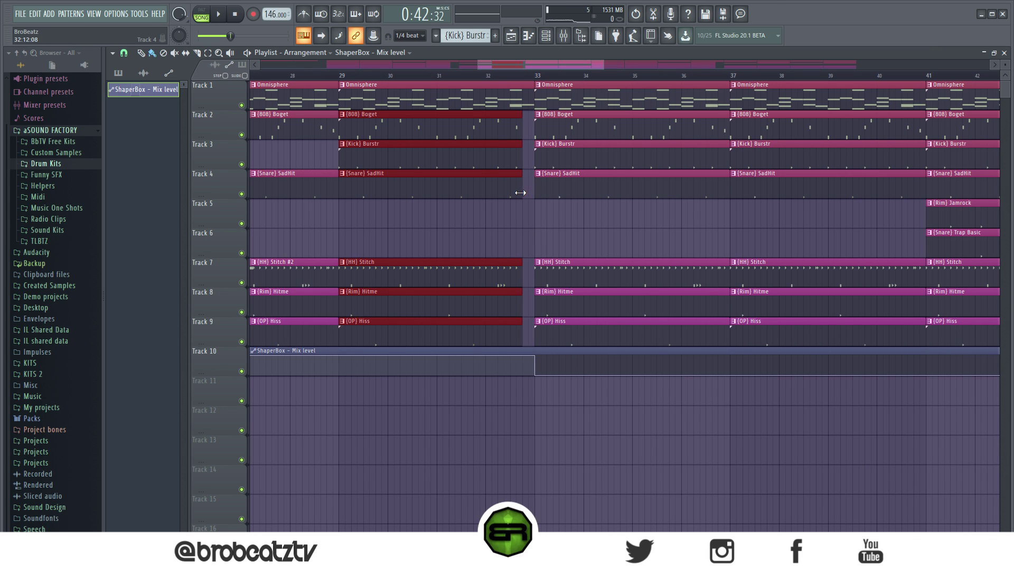
{"action": "scroll", "coordinate": [520, 82], "scroll_direction": "down", "scroll_amount": 6}
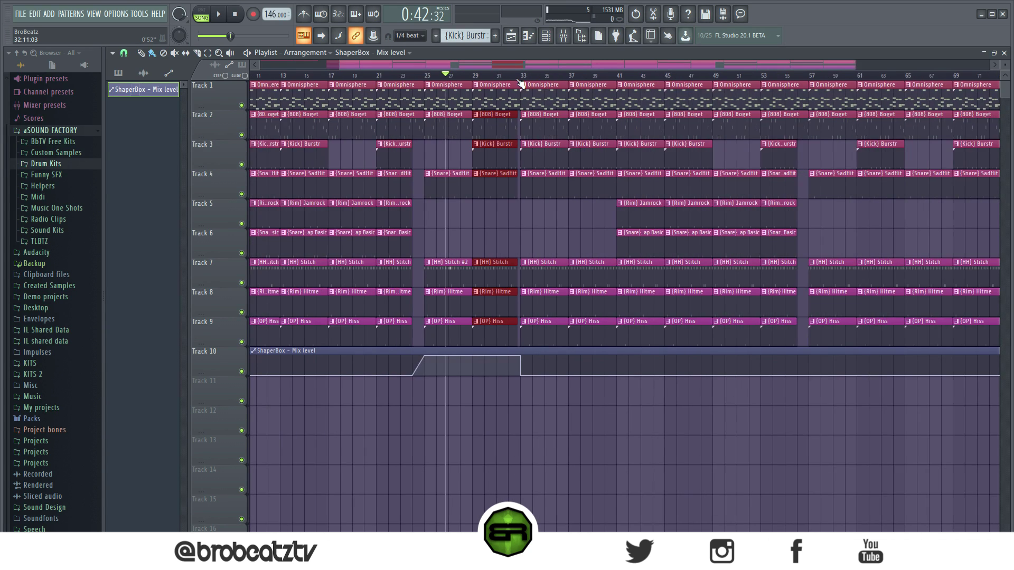
{"action": "left_click", "coordinate": [539, 239]}
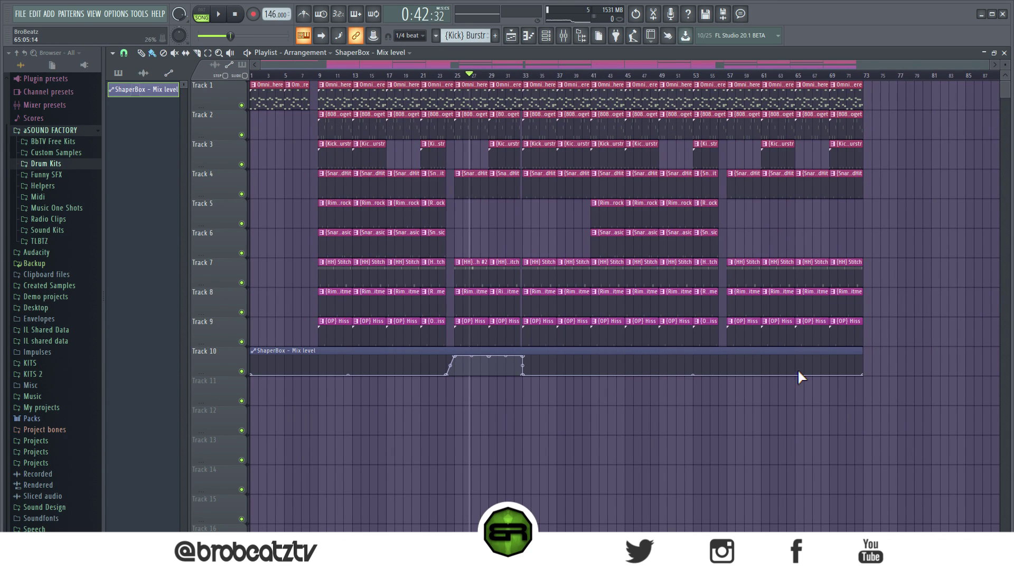
Copy the hook's melody, 808 and drum clips to the end of the arrangement, filling bars 73 to 97
{"action": "mouse_move", "coordinate": [724, 75]}
{"action": "left_mouse_down"}
{"action": "mouse_move", "coordinate": [831, 75]}
{"action": "mouse_move", "coordinate": [723, 75]}
{"action": "left_mouse_up"}
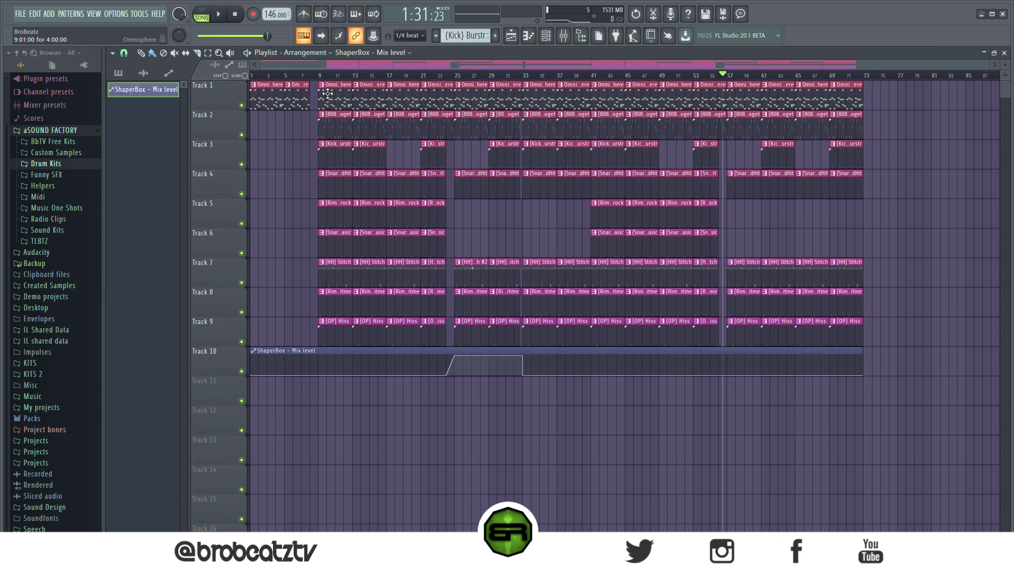
{"action": "left_click_drag", "start_coordinate": [341, 124], "coordinate": [874, 329]}
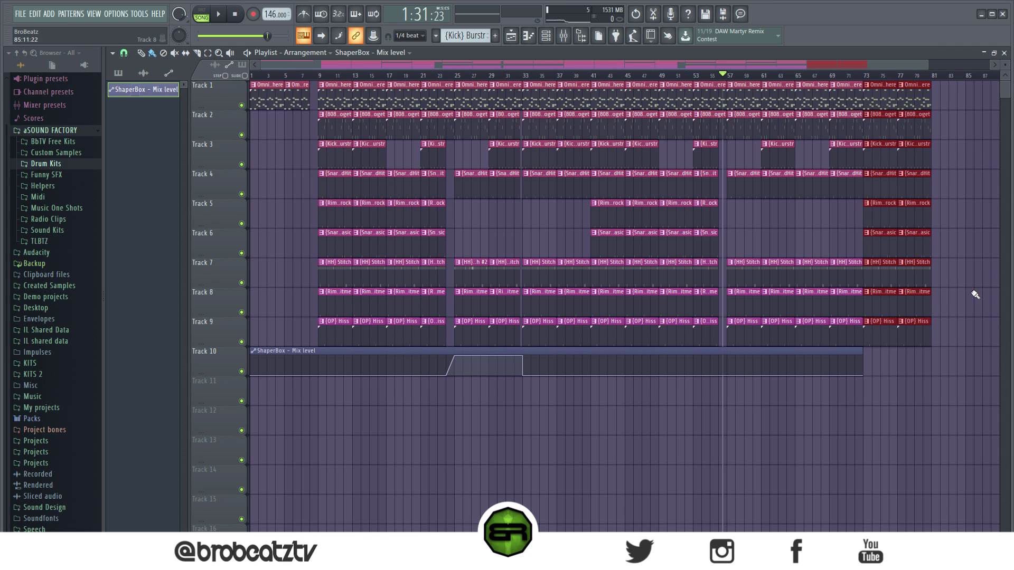
{"action": "left_click_drag", "start_coordinate": [881, 330], "coordinate": [941, 331]}
Create a master volume automation clip from the selection starting at bar 89 and curve it down into a fade-out
{"action": "left_click_drag", "start_coordinate": [824, 64], "coordinate": [882, 89]}
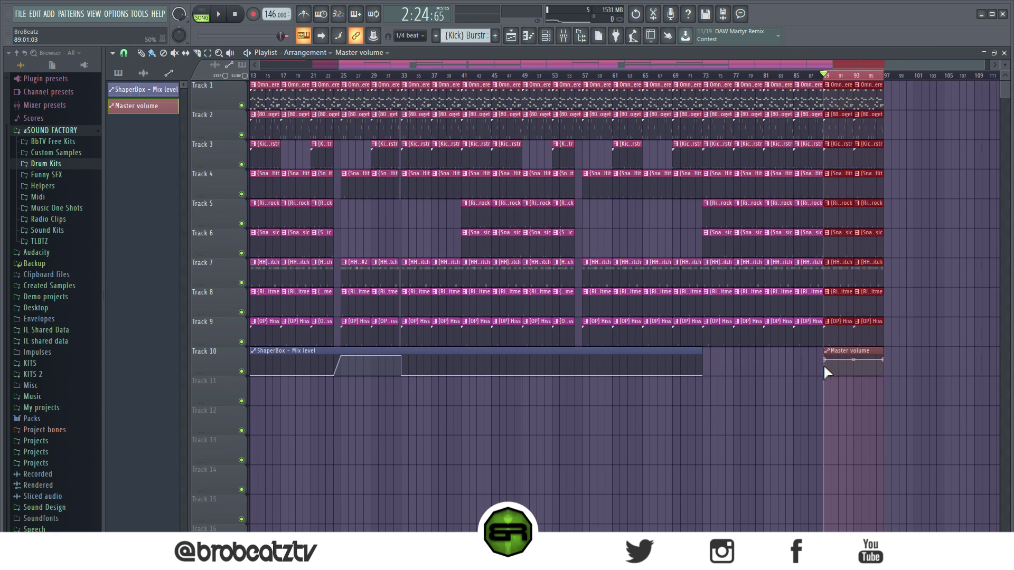
{"action": "left_click_drag", "start_coordinate": [882, 360], "coordinate": [884, 362]}
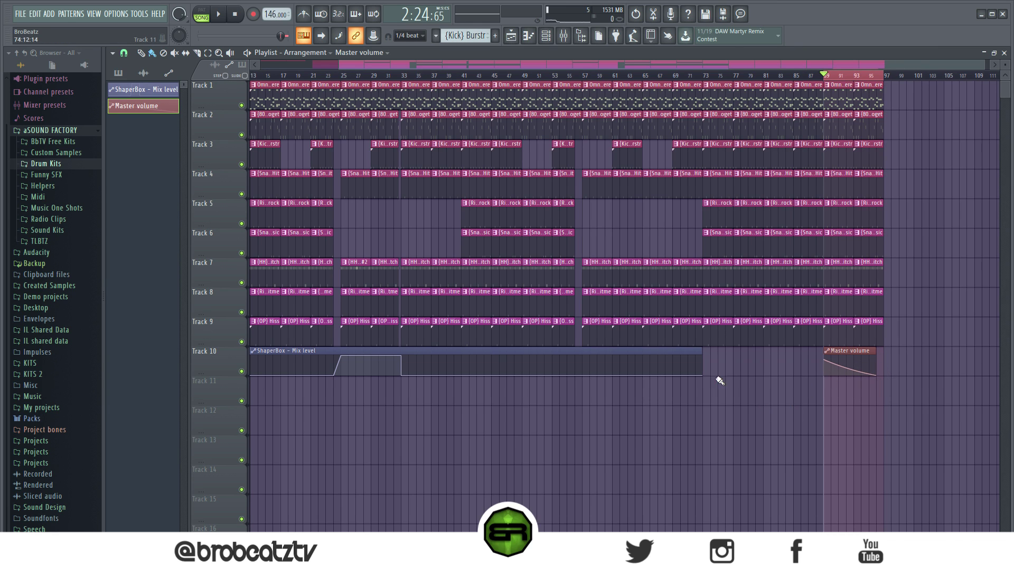
Add a second raised section to the ShaperBox mix automation, ramping up from bar 56 to 57 and dropping at bar 65
{"action": "left_click", "coordinate": [579, 376]}
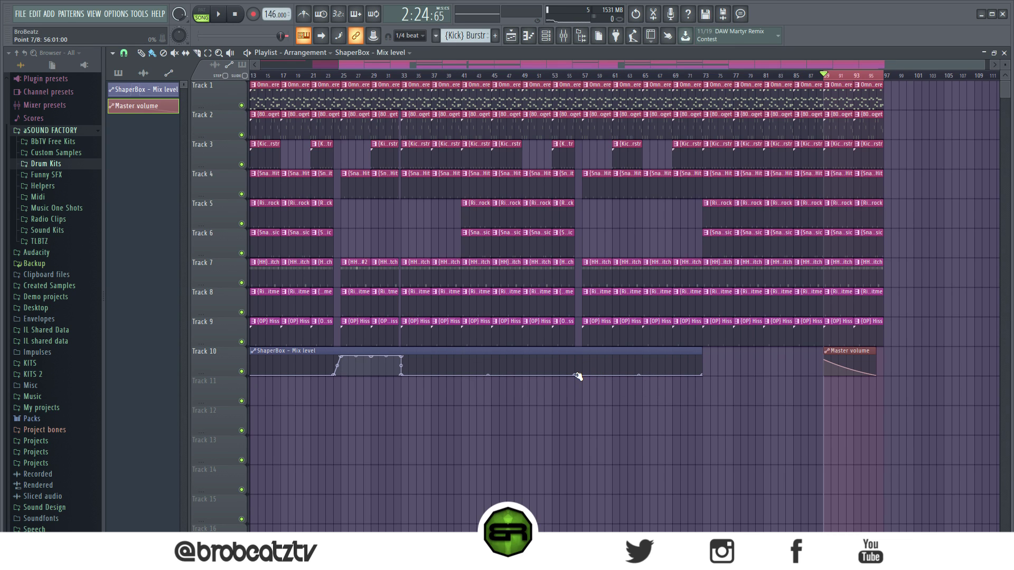
{"action": "left_click_drag", "start_coordinate": [578, 376], "coordinate": [585, 360]}
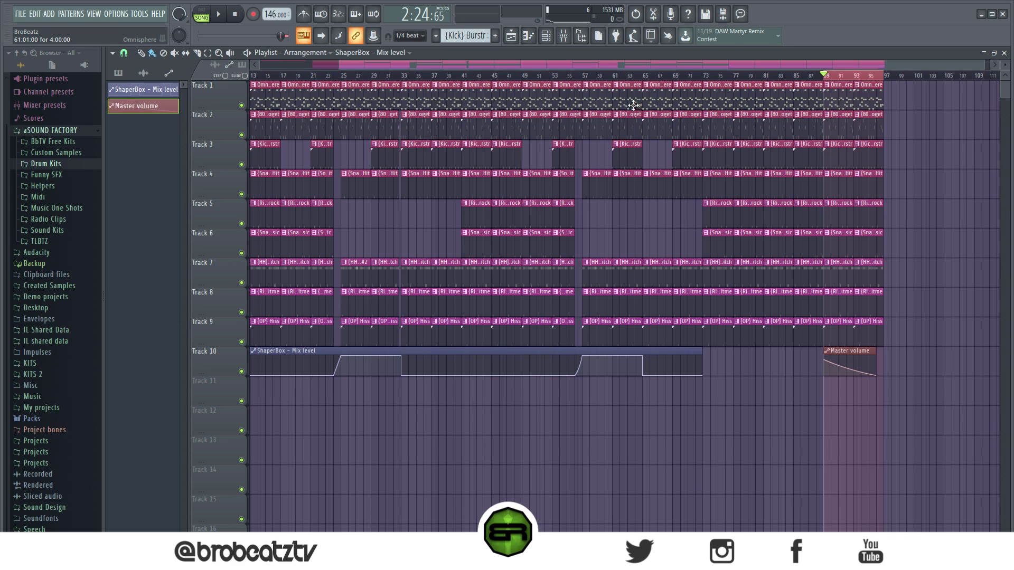
Replace the 808 and drum clips in bars 61 to 65 with copies of the trimmed clips from bars 29 to 33
{"action": "left_click_drag", "start_coordinate": [636, 108], "coordinate": [641, 327]}
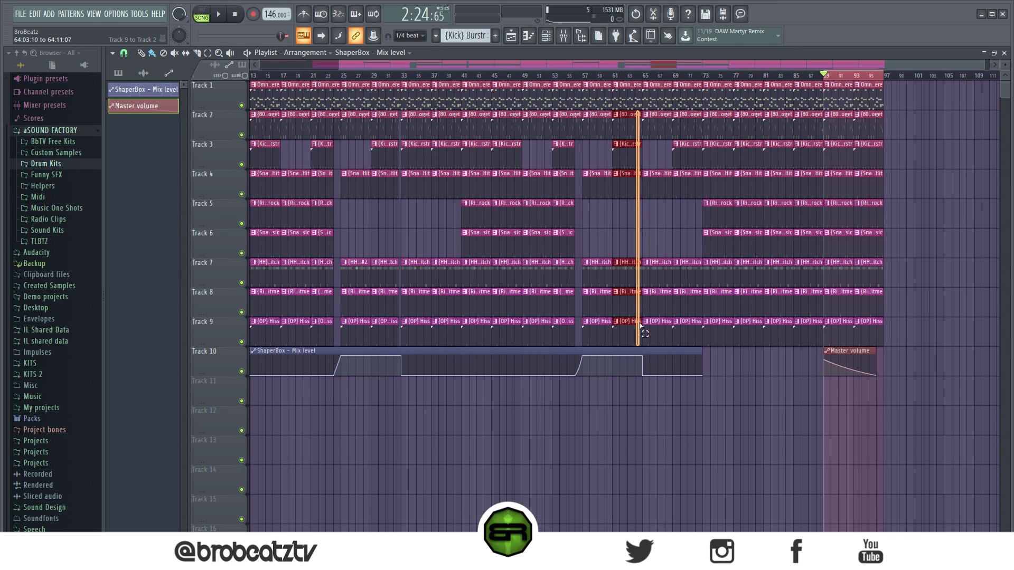
{"action": "key", "text": "Delete"}
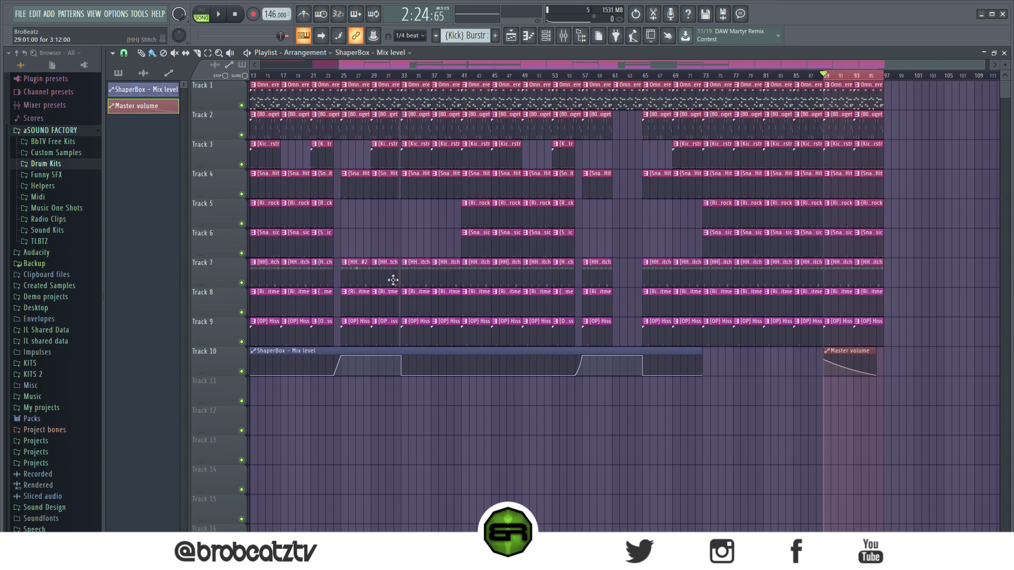
{"action": "left_click_drag", "start_coordinate": [373, 101], "coordinate": [632, 369]}
{"action": "left_click", "coordinate": [483, 168]}
{"action": "left_click_drag", "start_coordinate": [439, 67], "coordinate": [370, 68]}
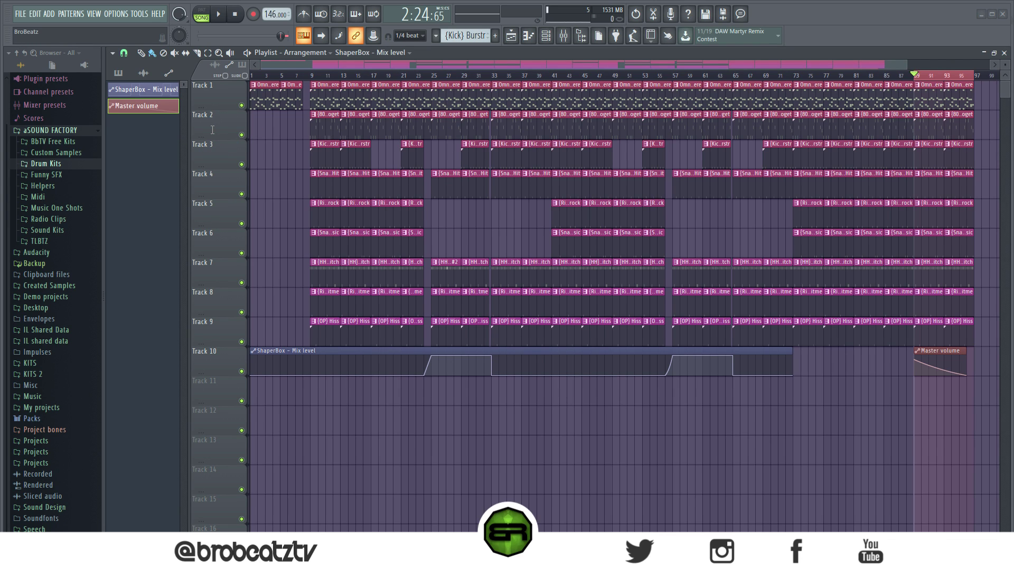
Add time markers INTRO at bar 1, HOOK at 9, VERSE at 25, HOOK at 41, V at 57, H at 73 and OUTRO at 89
{"action": "key", "text": "ctrl+z"}
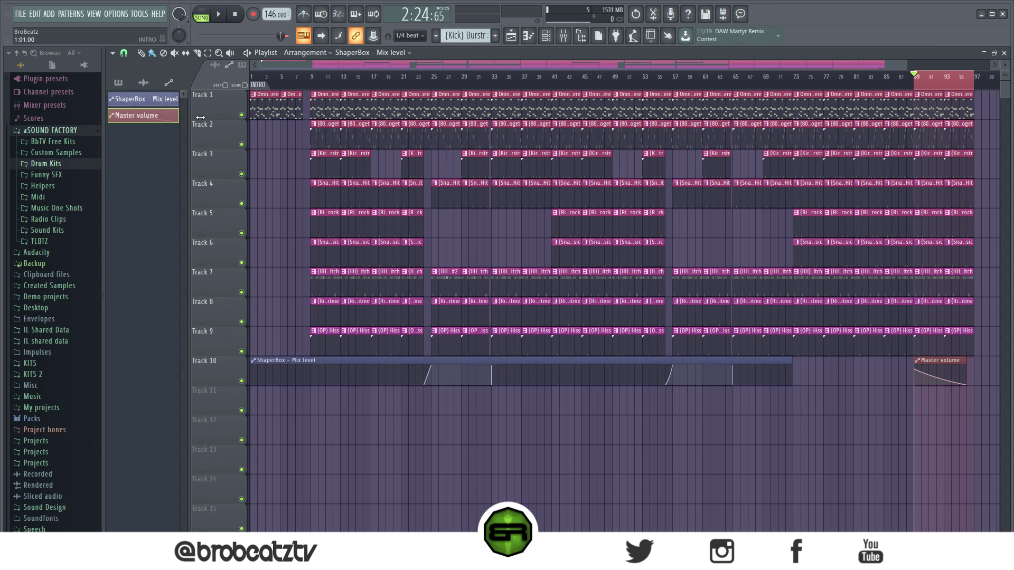
{"action": "left_click", "coordinate": [316, 80]}
{"action": "left_click_drag", "start_coordinate": [314, 89], "coordinate": [422, 98]}
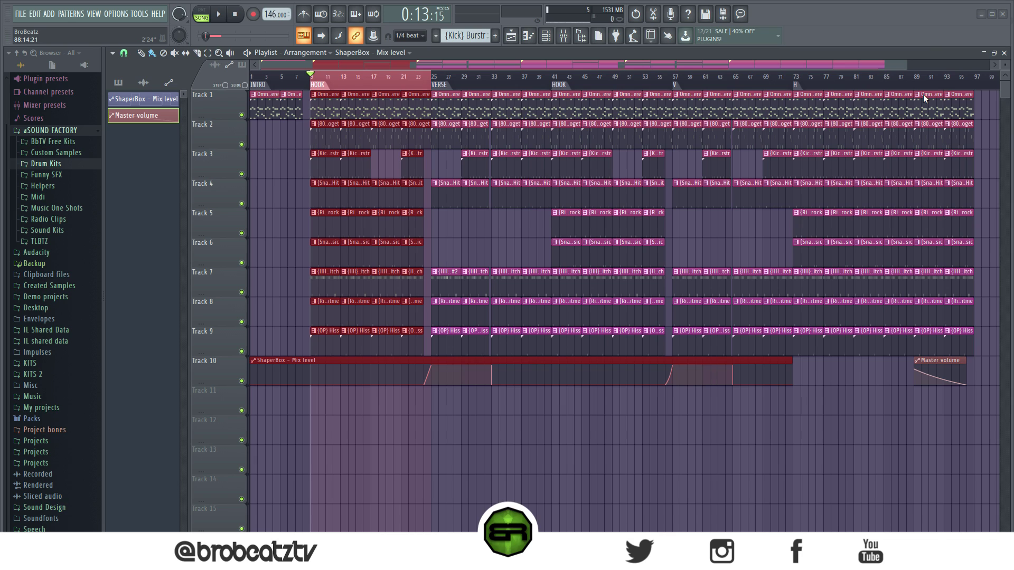
{"action": "key", "text": "alt+t"}
Play the arrangement from the end of the first hook into the verse to check the ShaperBox automation transition
{"action": "left_click", "coordinate": [310, 83]}
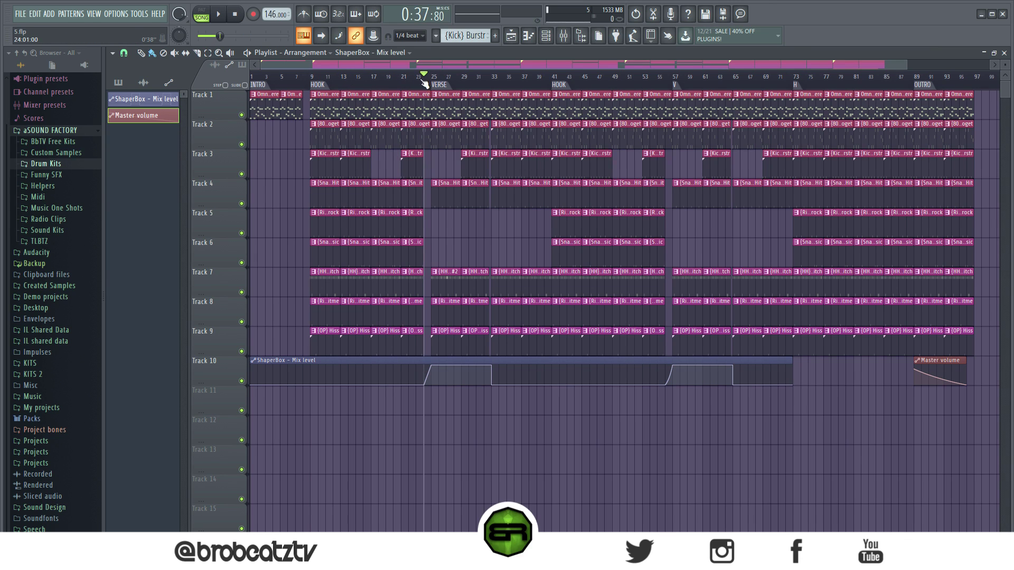
{"action": "key", "text": "space"}
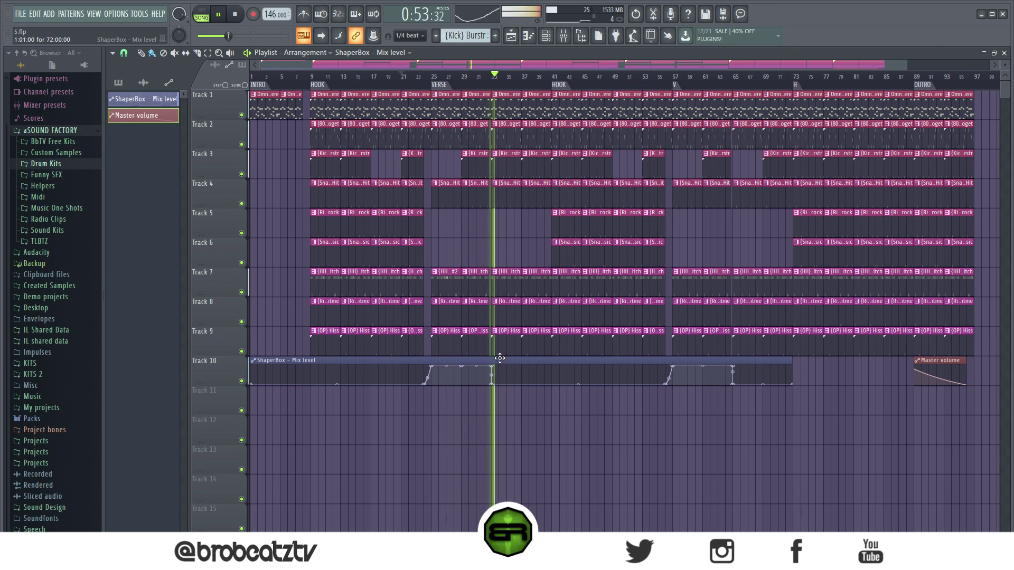
{"action": "key", "text": "space"}
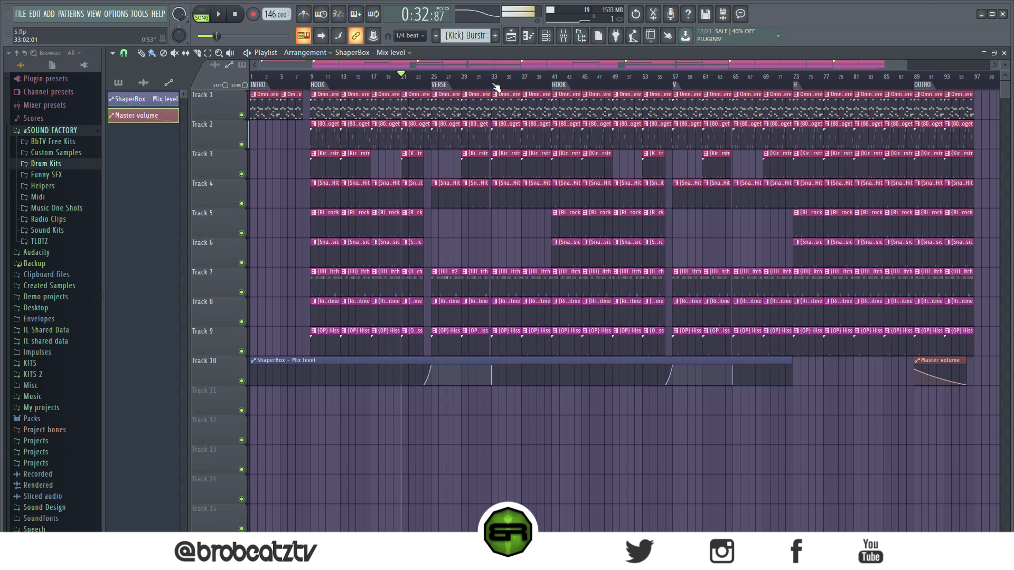
Curve the ShaperBox mix automation's rise before bar 25 and its fall before bar 33, and play the passage from bar 29
{"action": "scroll", "coordinate": [497, 88], "scroll_direction": "up", "scroll_amount": 4}
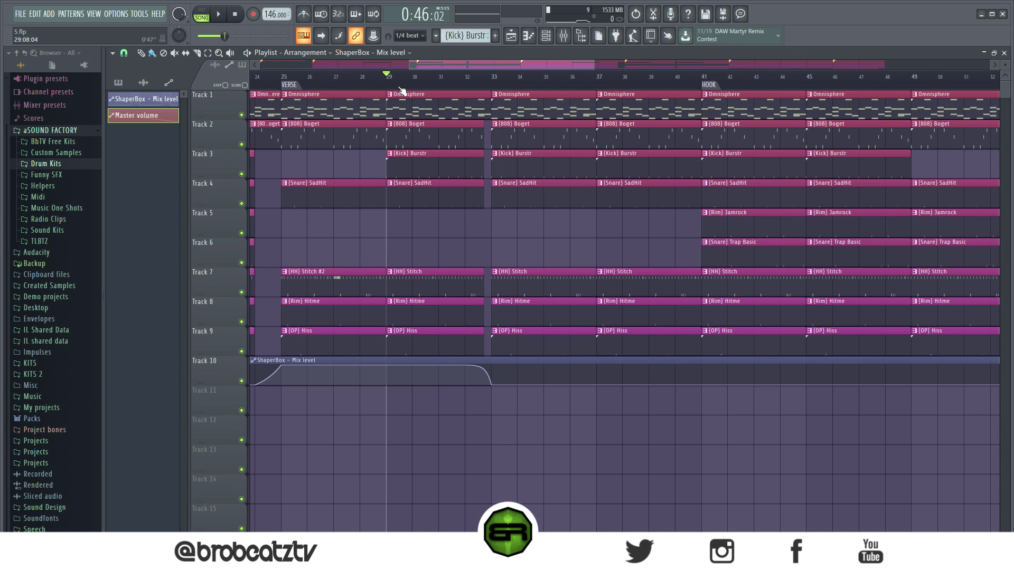
{"action": "key", "text": "space"}
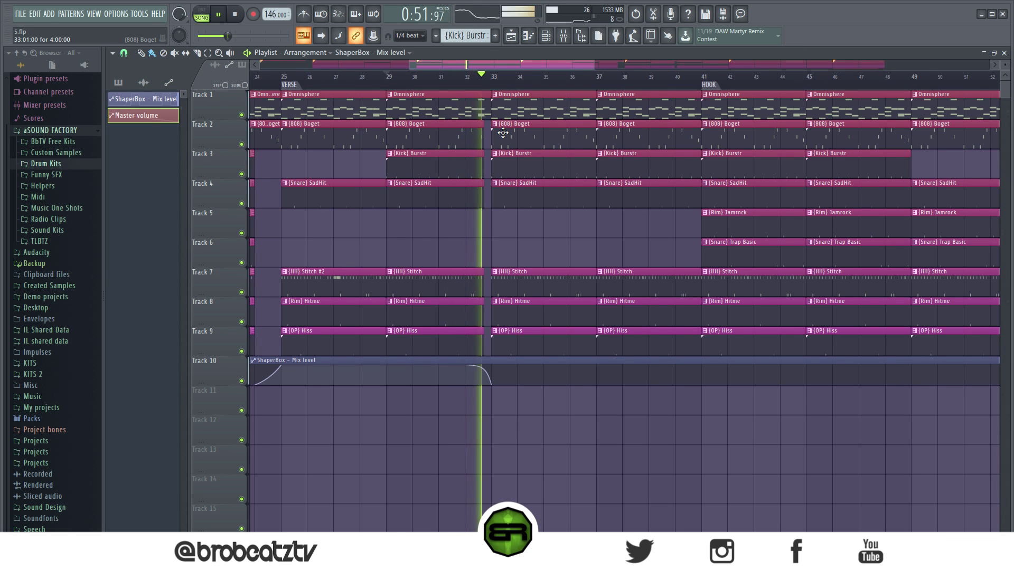
{"action": "key", "text": "space"}
Shorten the bar 29 drum clips to end midway through bar 32 and trim the 808 clip to a length of 3:10:00
{"action": "scroll", "coordinate": [502, 86], "scroll_direction": "up", "scroll_amount": 3}
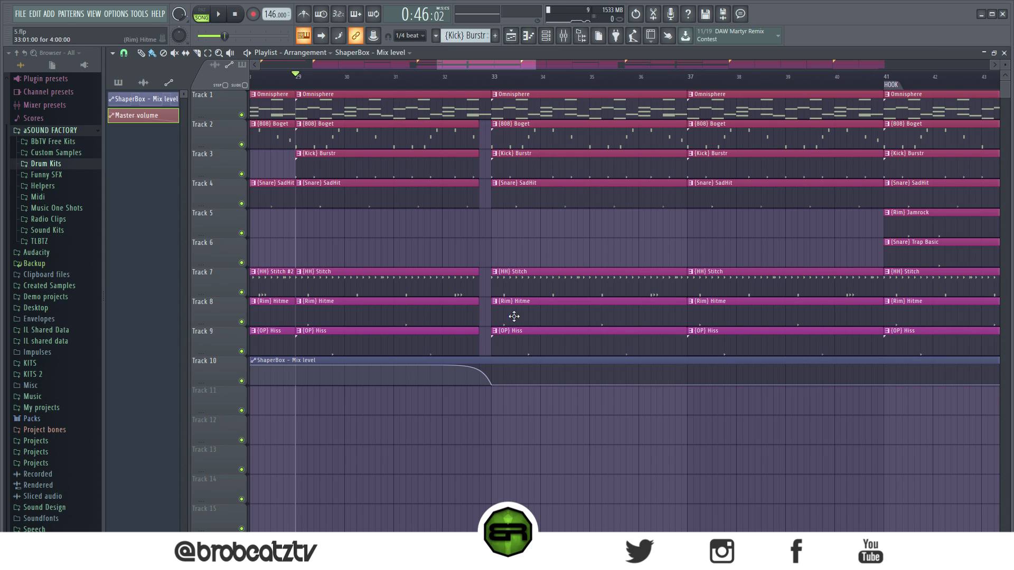
{"action": "left_click_drag", "start_coordinate": [468, 138], "coordinate": [467, 341]}
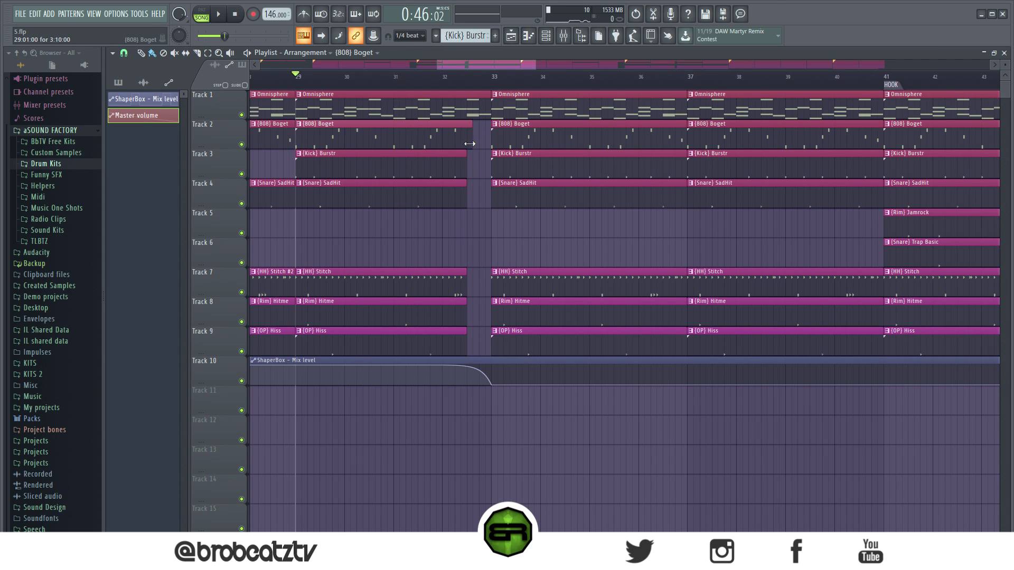
Play the shortened break before bar 33, then select the bar 61 drum and 808 clips and play the matching break before bar 65
{"action": "key", "text": "space"}
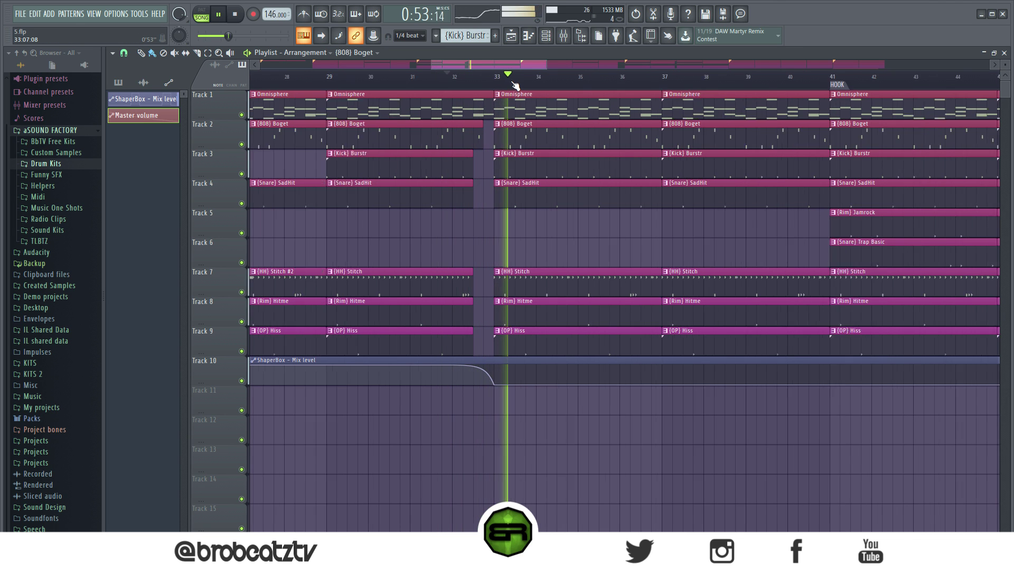
{"action": "scroll", "coordinate": [526, 69], "scroll_direction": "down", "scroll_amount": 5}
{"action": "scroll", "coordinate": [645, 85], "scroll_direction": "right", "scroll_amount": 5}
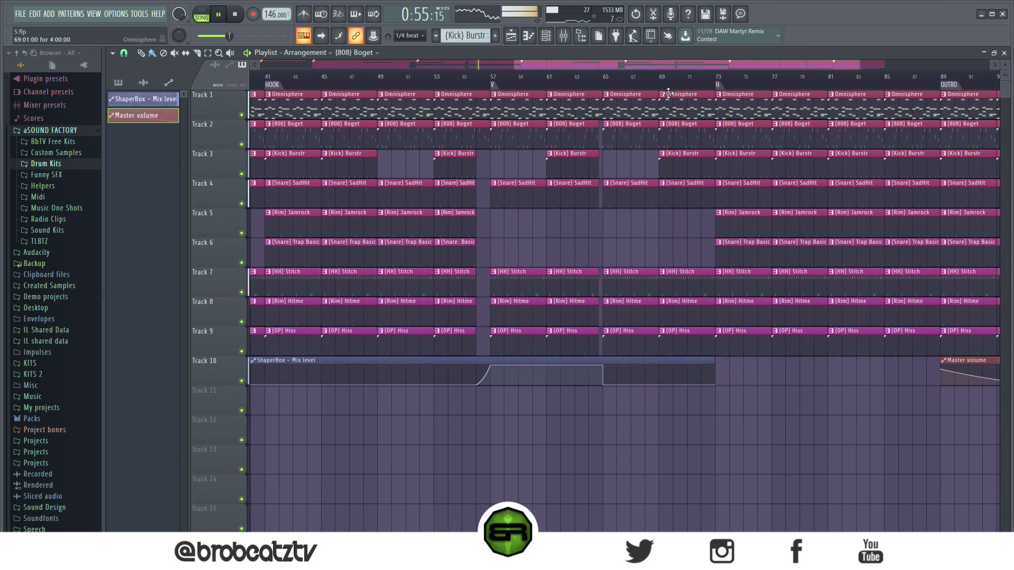
{"action": "left_click_drag", "start_coordinate": [589, 143], "coordinate": [603, 346]}
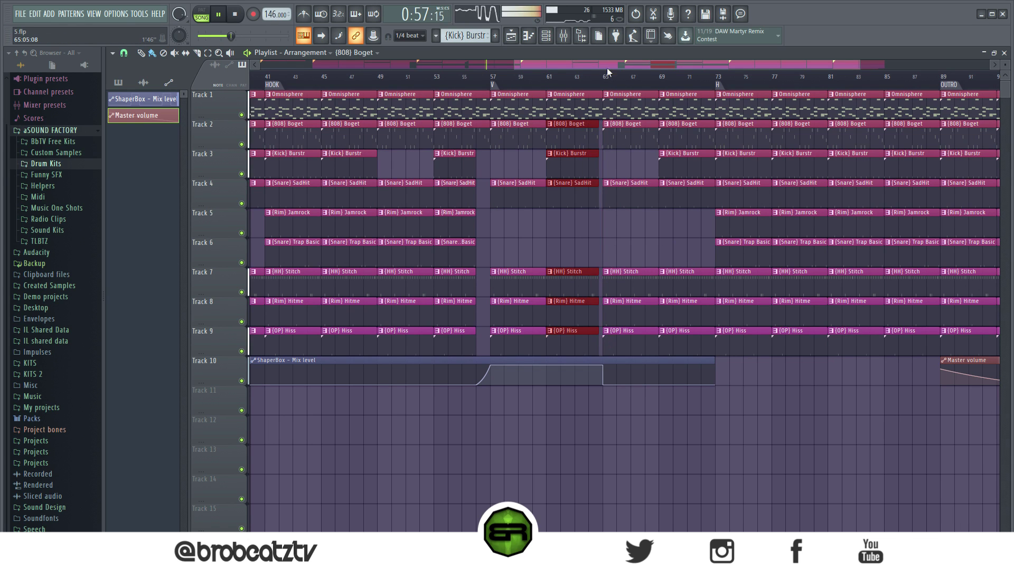
{"action": "scroll", "coordinate": [606, 89], "scroll_direction": "up", "scroll_amount": 4}
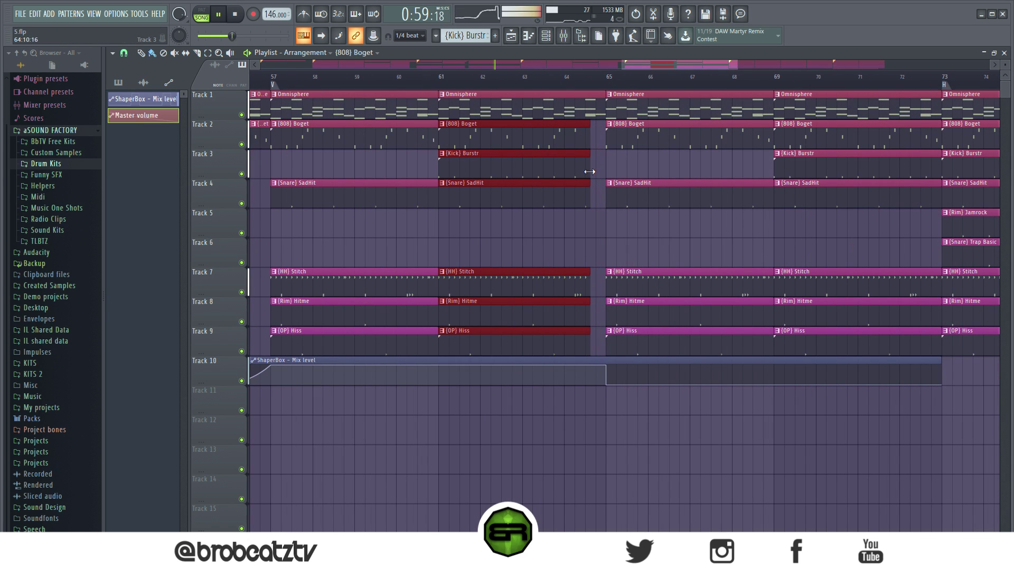
{"action": "left_click", "coordinate": [594, 85]}
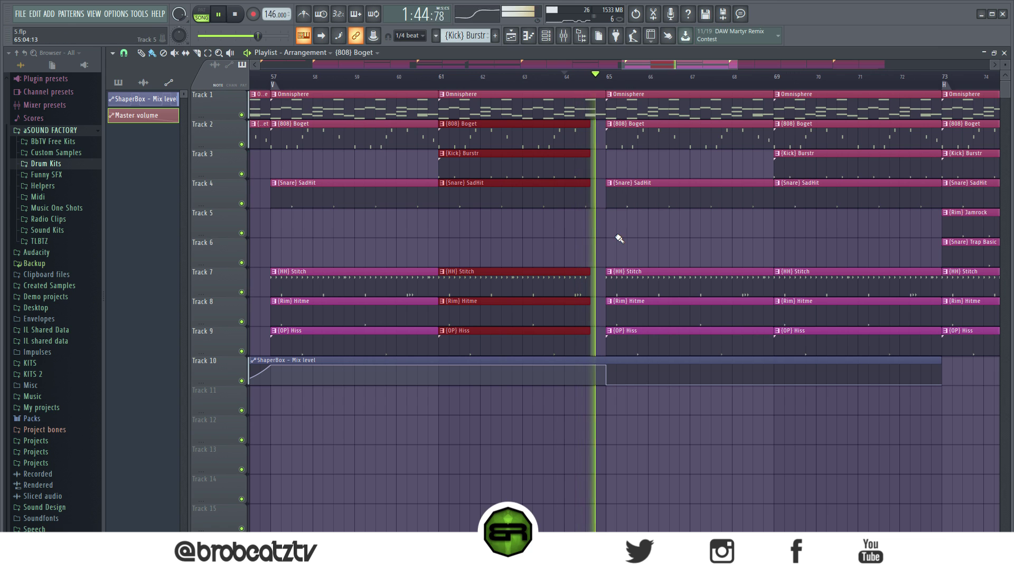
Shape the ShaperBox mix automation into a curved fall from a point at 64:07:00 to bar 65, and play the transition
{"action": "scroll", "coordinate": [612, 345], "scroll_direction": "down", "scroll_amount": 6}
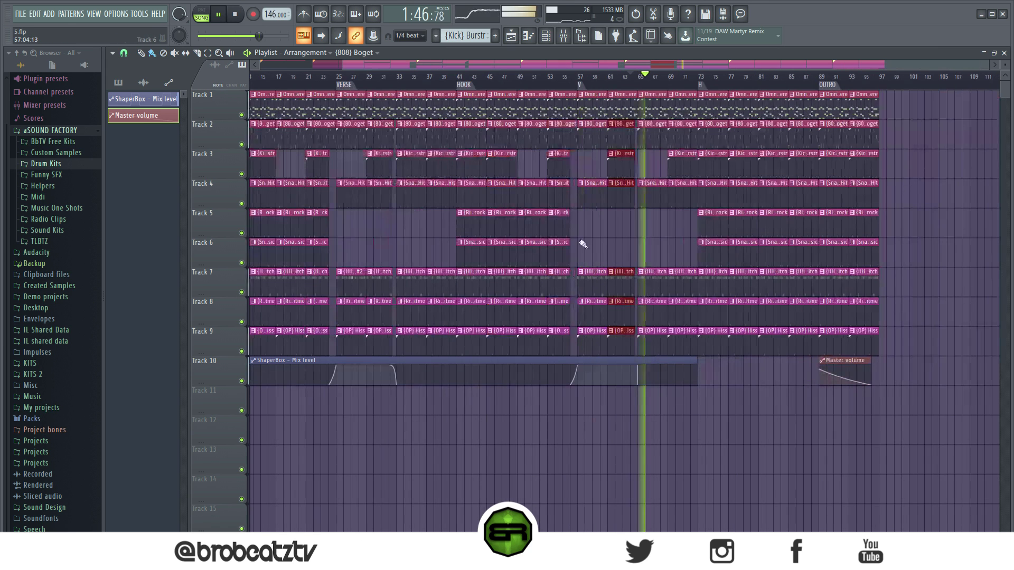
{"action": "left_click", "coordinate": [635, 374]}
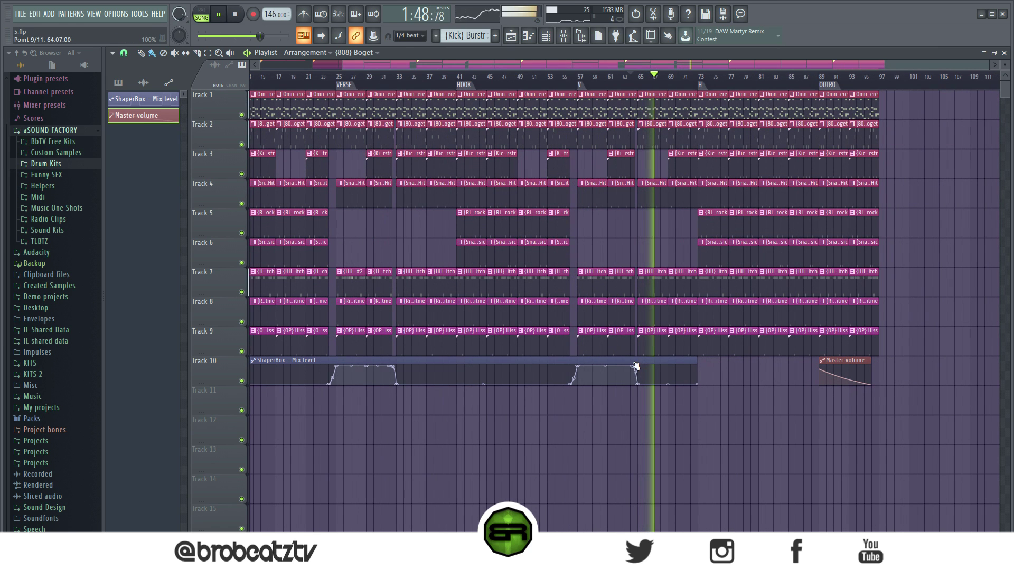
{"action": "left_click", "coordinate": [626, 83]}
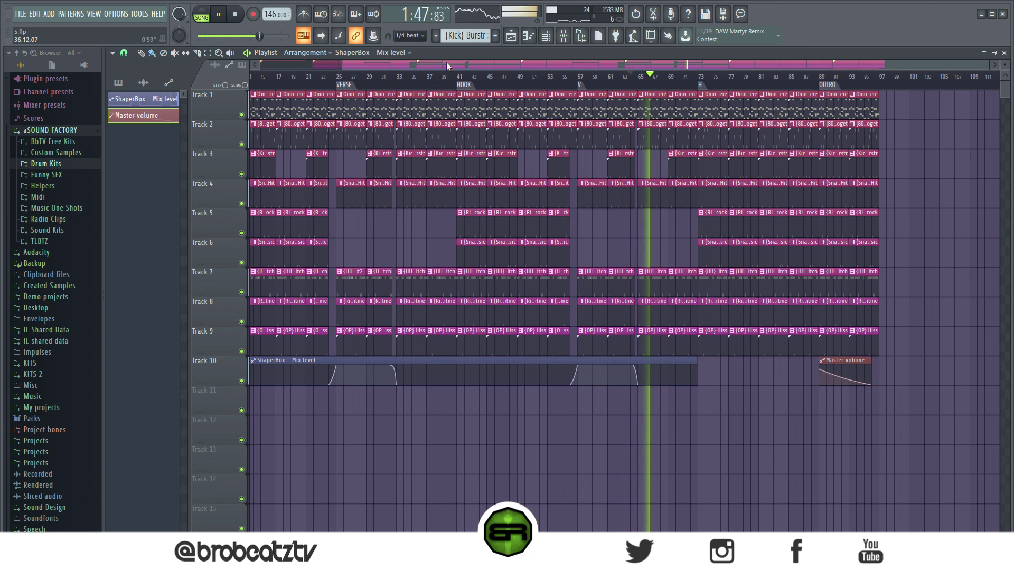
Play the whole arrangement from the intro at bar 1
{"action": "left_click_drag", "start_coordinate": [446, 61], "coordinate": [268, 90]}
{"action": "key", "text": "space"}
{"action": "key", "text": "space"}
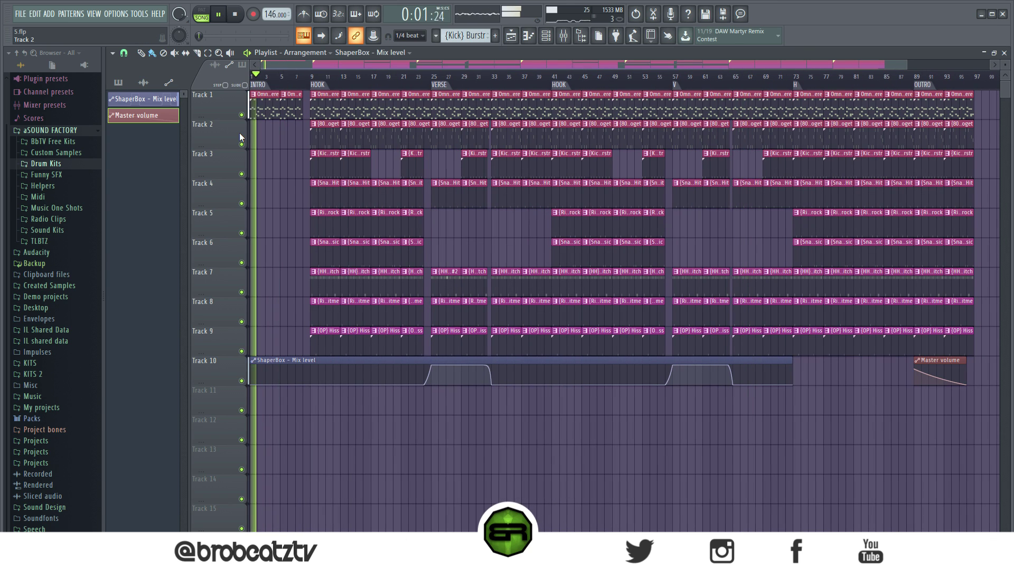